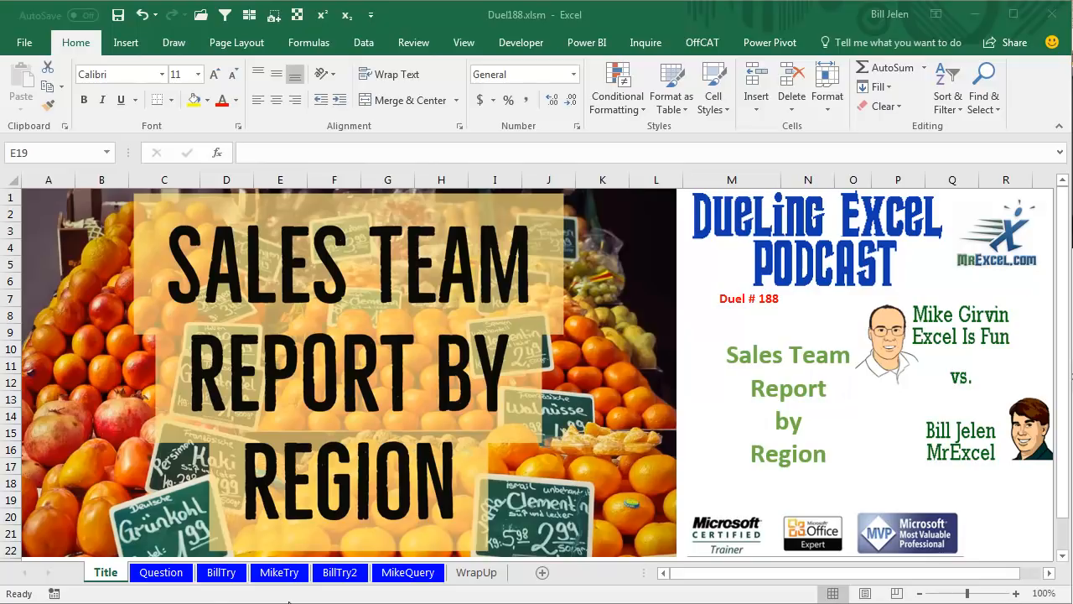
Open the Question sheet to review the sales records and the empty region-by-sales-team report.
click(174, 573)
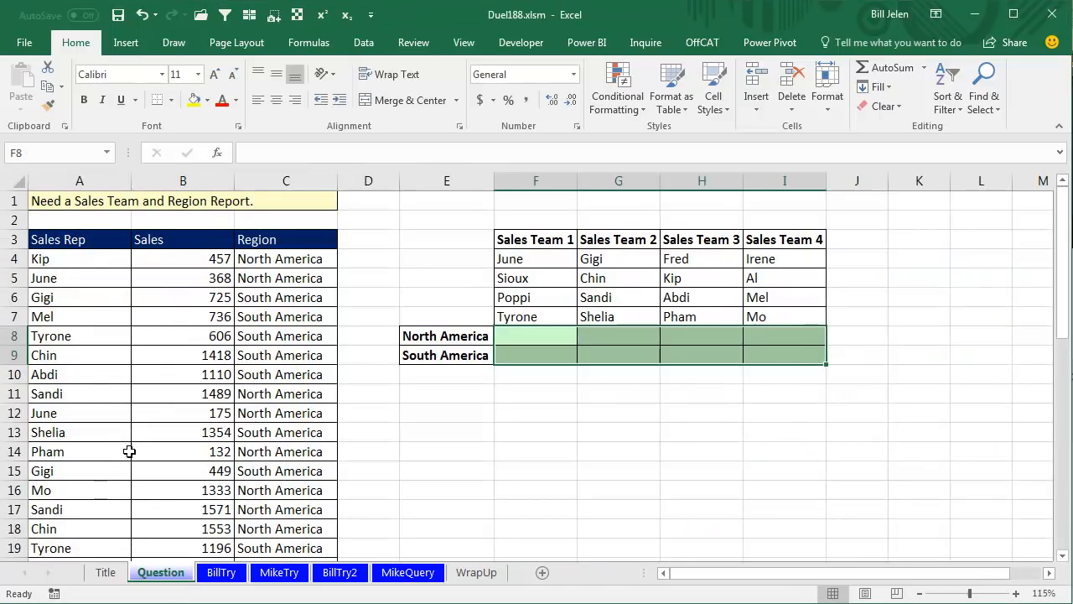
click(76, 266)
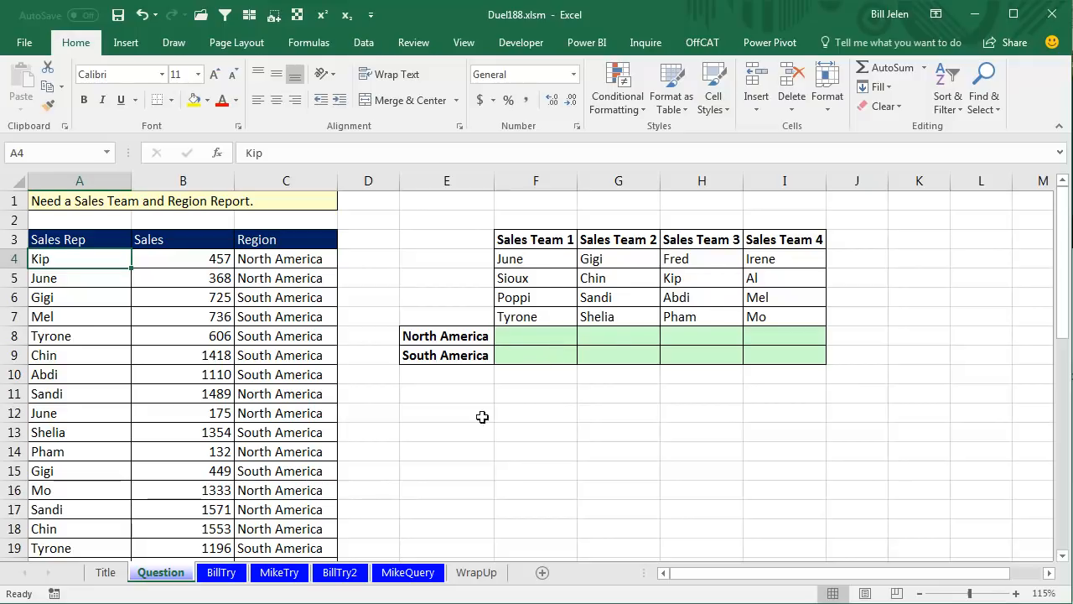
On the BillTry sheet, convert the sales data A3:C45 and the team list E3:F19 into tables with headers.
click(220, 571)
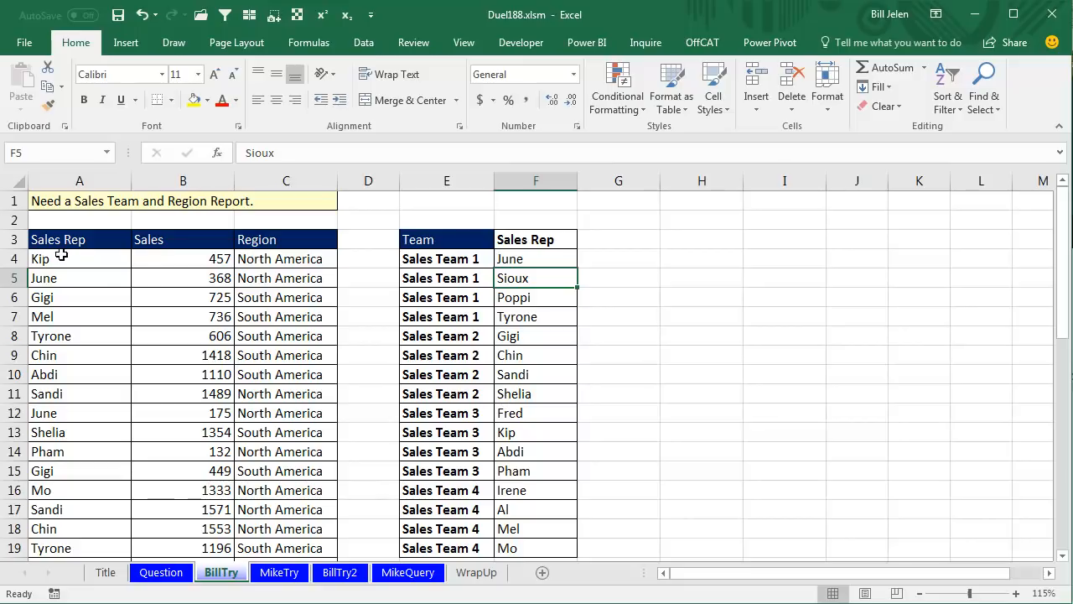
click(92, 258)
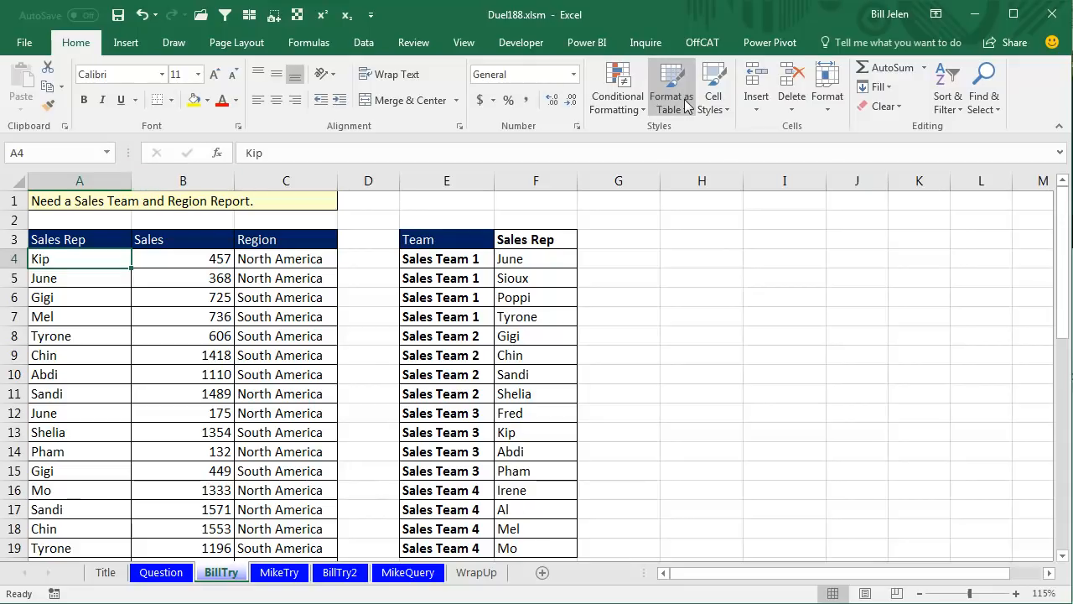
key(ctrl+t)
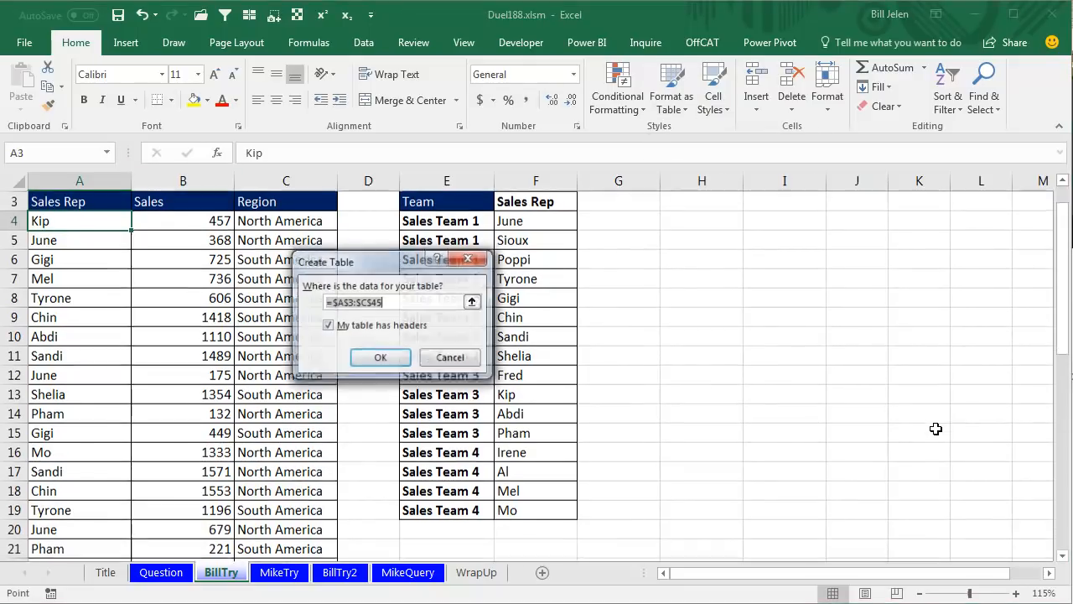
click(381, 358)
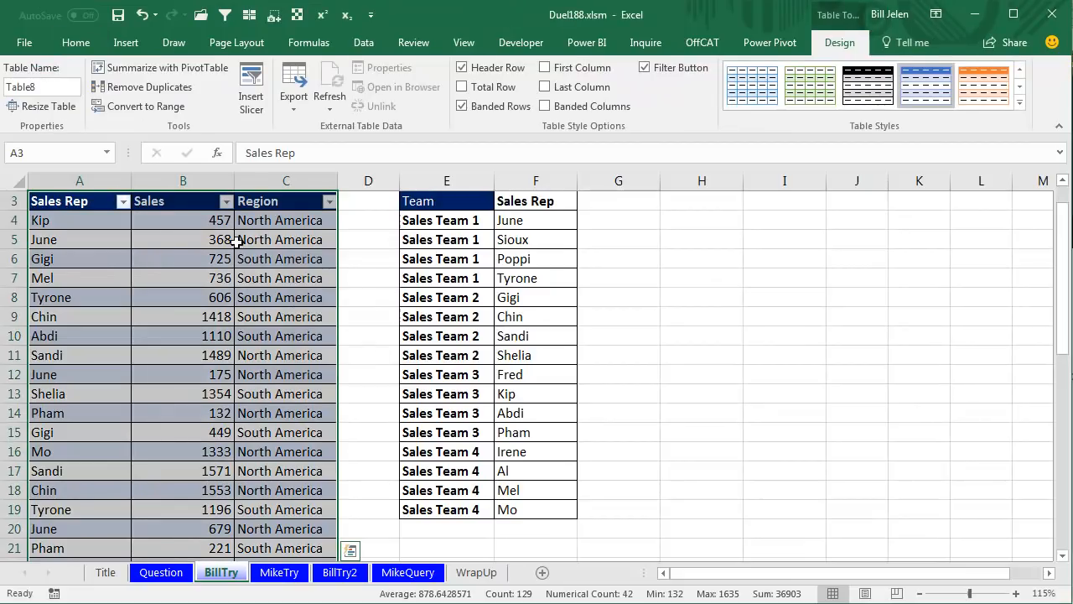
click(447, 222)
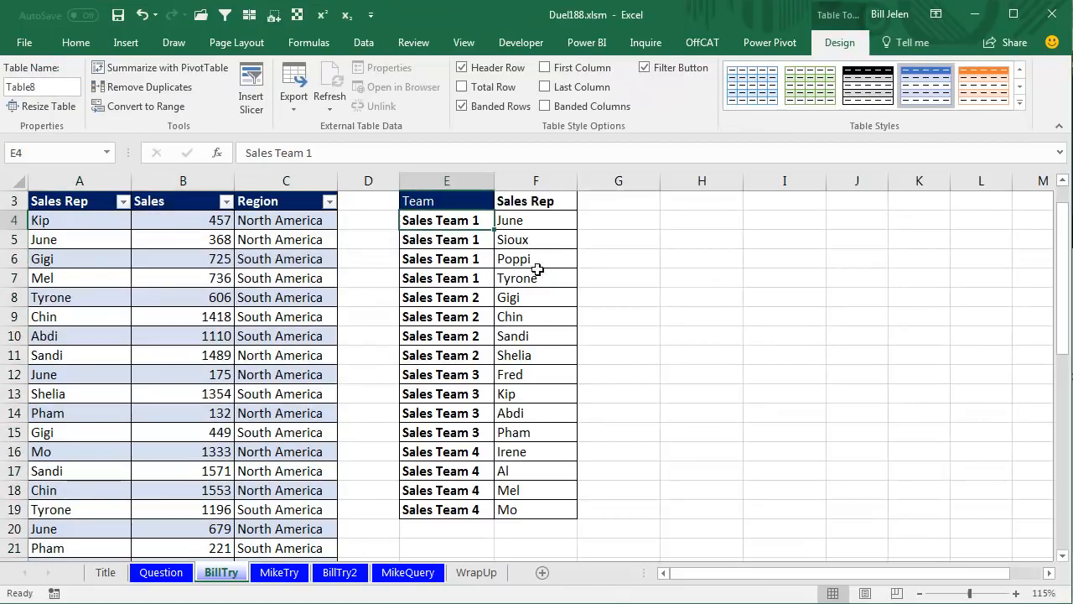
key(ctrl+t)
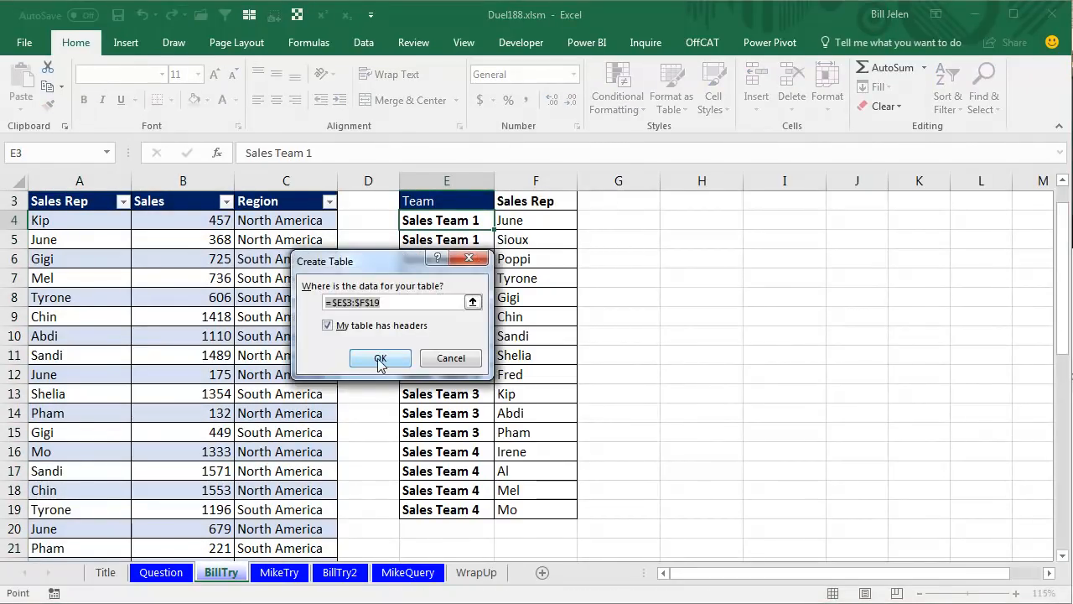
click(380, 358)
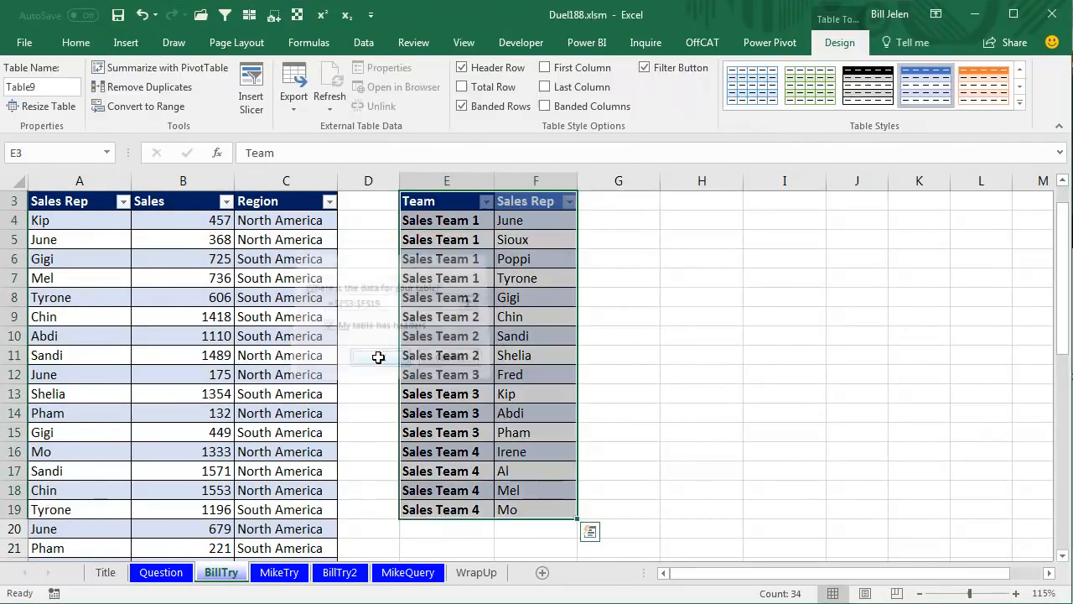
Name the sales data table SalesTable and the team list table TeamHierarchy.
click(102, 223)
drag(49, 87, 4, 91)
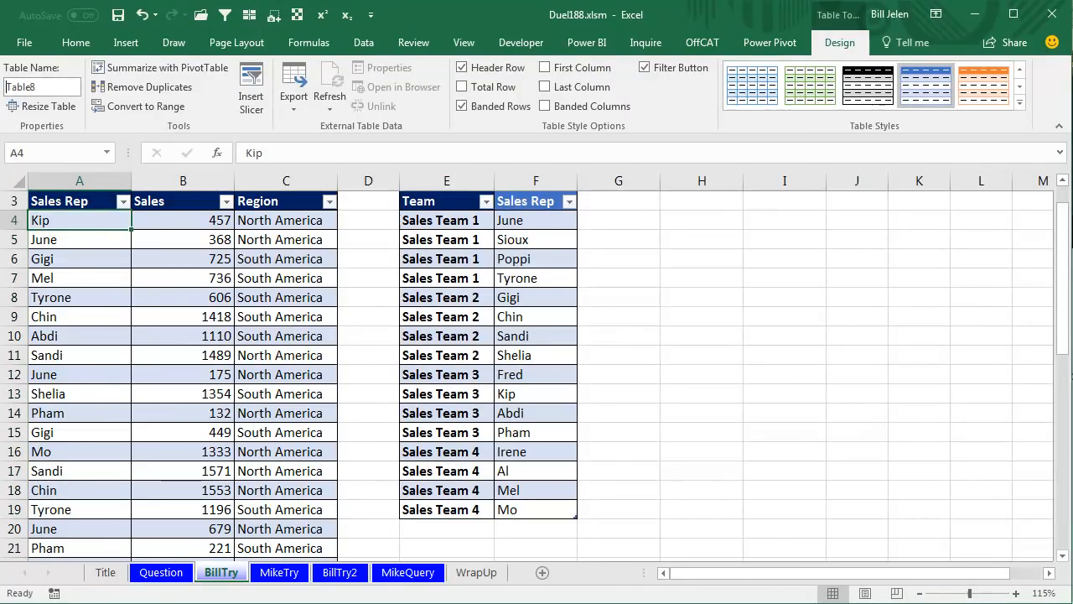
text(SalesTable)
key(Return)
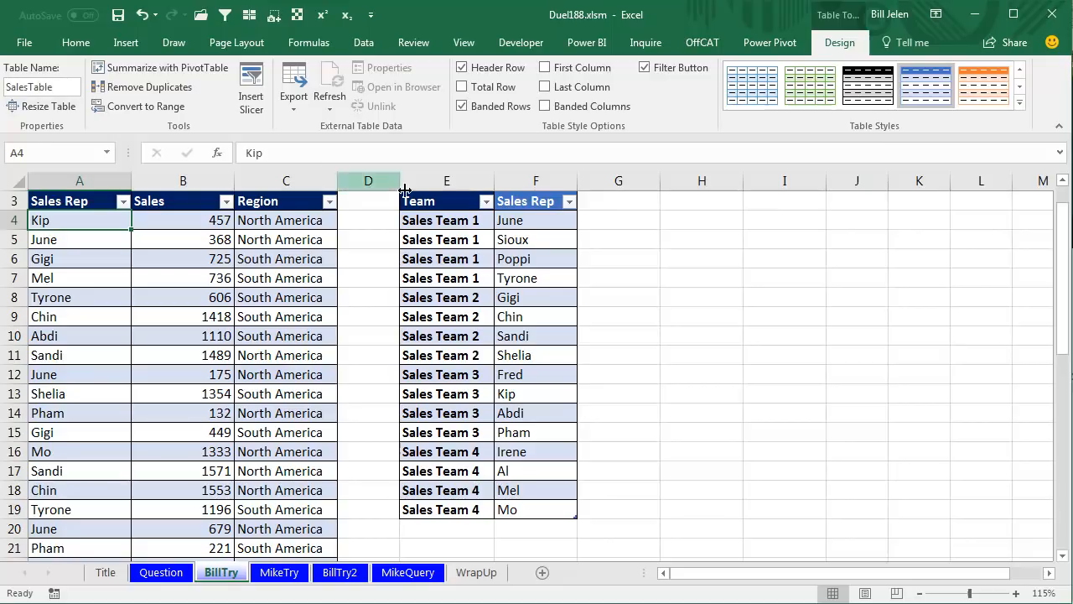
click(426, 219)
click(56, 85)
text(TeamHierarchy)
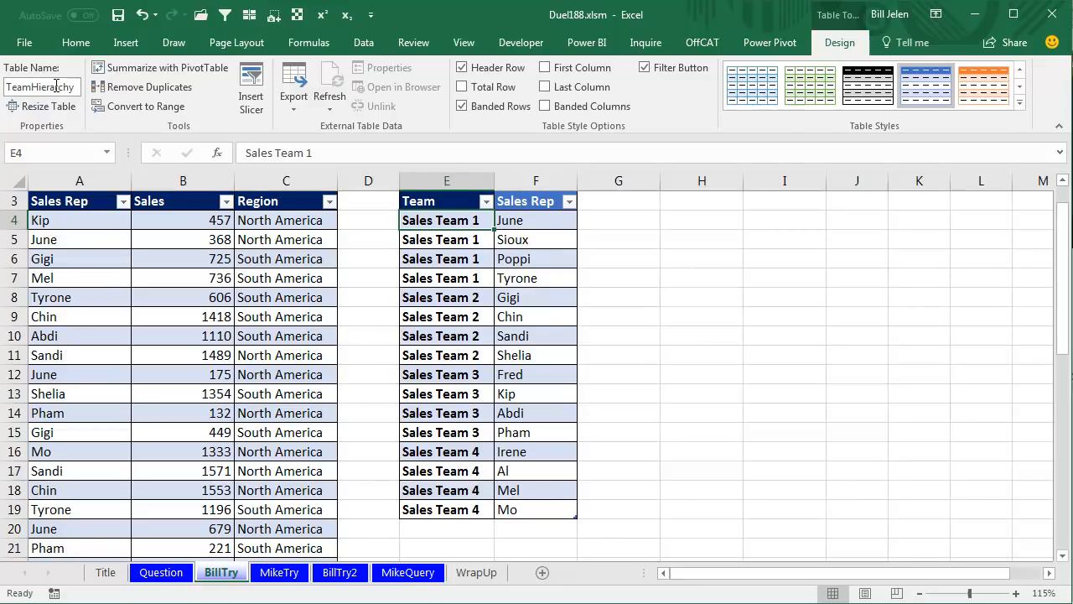
key(Return)
Create a PivotTable from SalesTable on a new worksheet, adding the data to the Data Model.
click(51, 218)
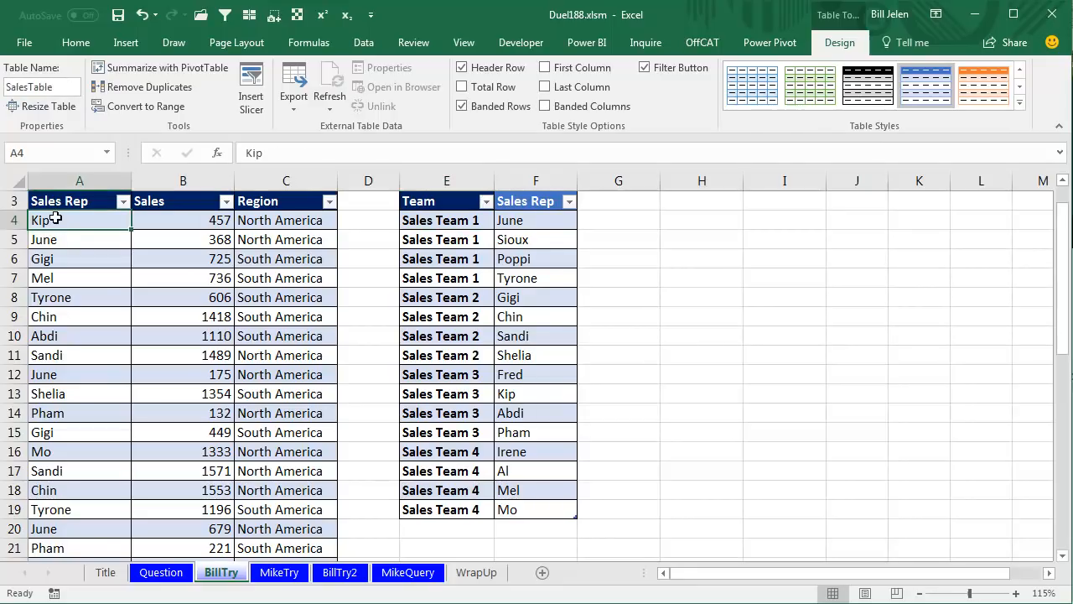
click(122, 43)
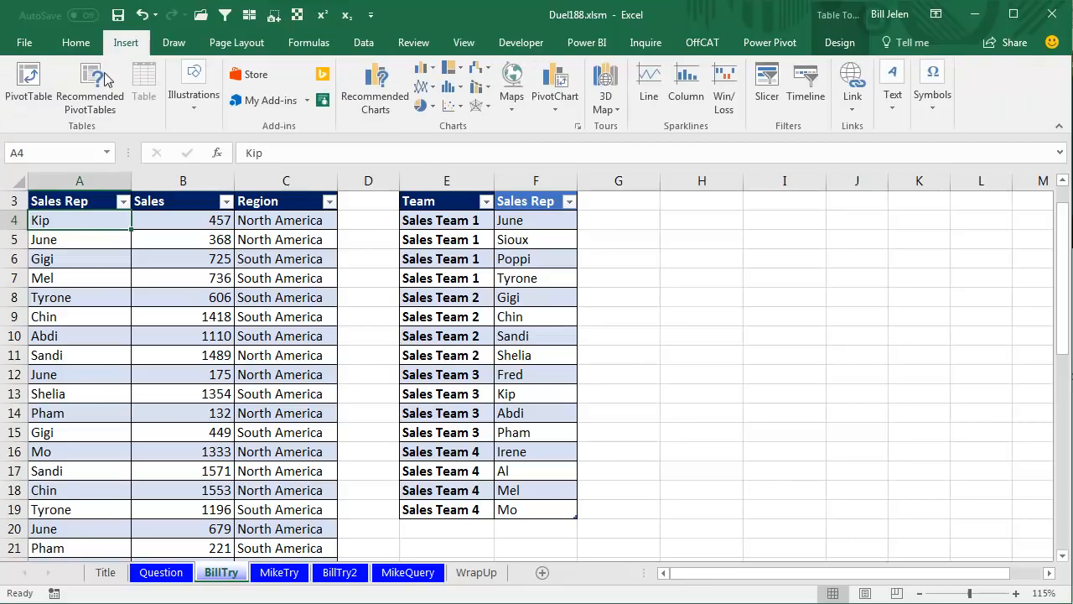
click(34, 80)
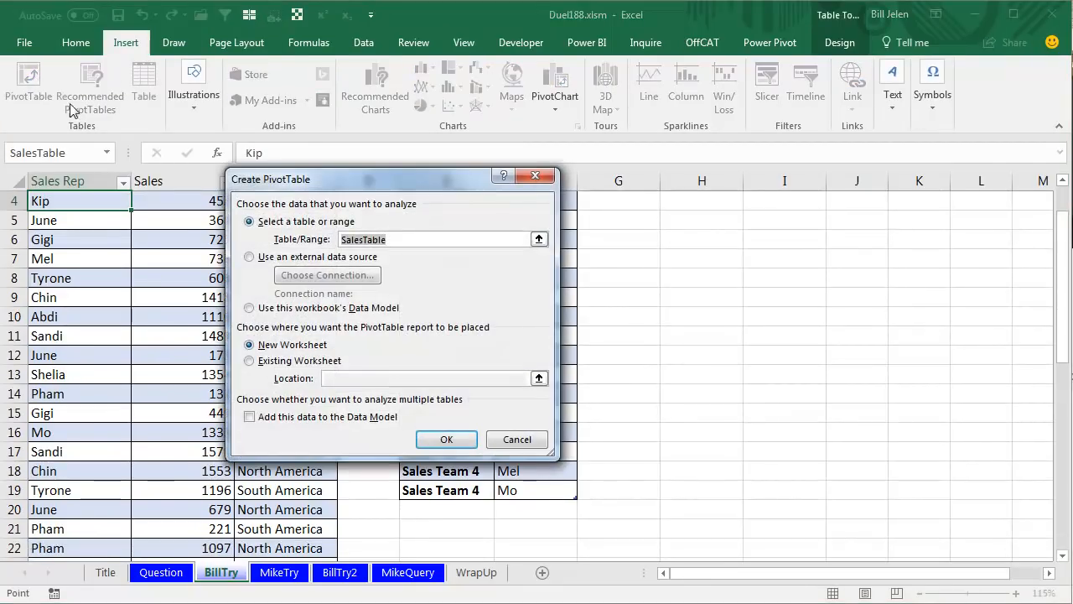
click(249, 416)
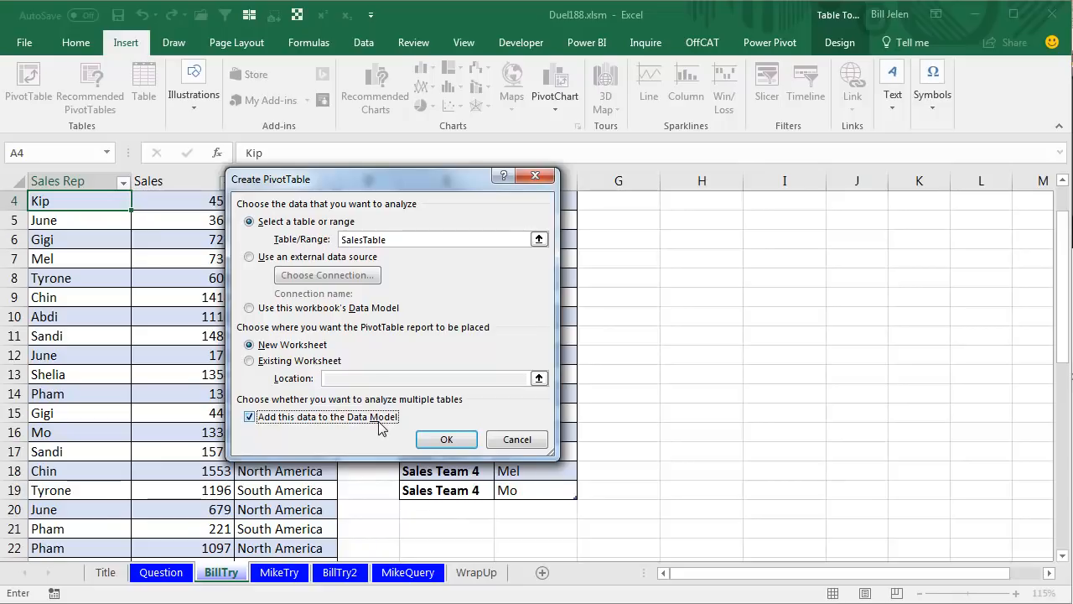
click(446, 441)
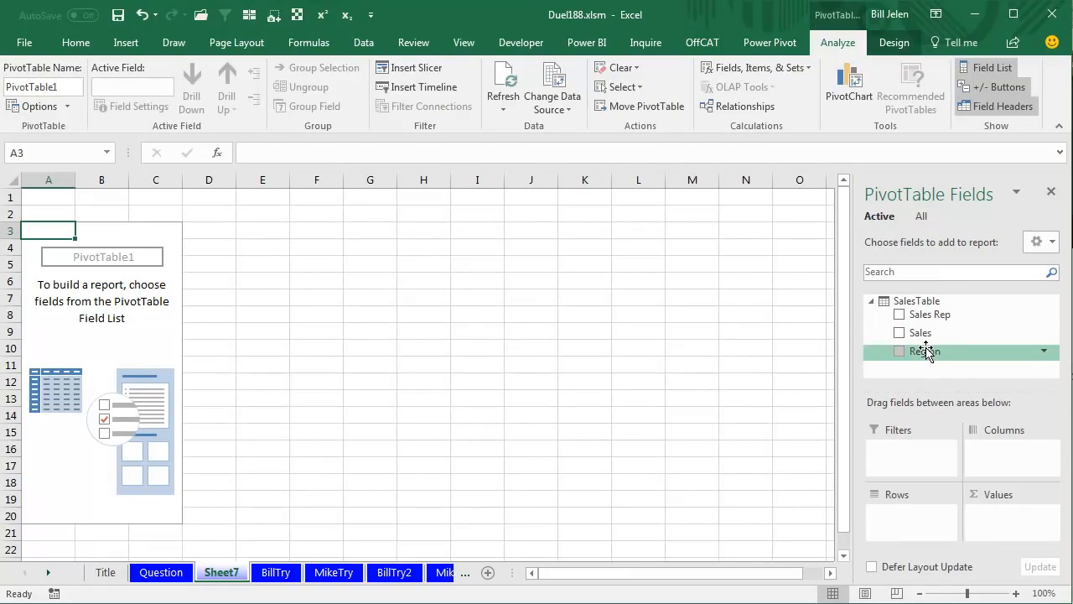
Lay out the PivotTable with Region in rows, Sales in values, and Team from TeamHierarchy in columns.
drag(926, 352, 905, 524)
drag(917, 333, 992, 535)
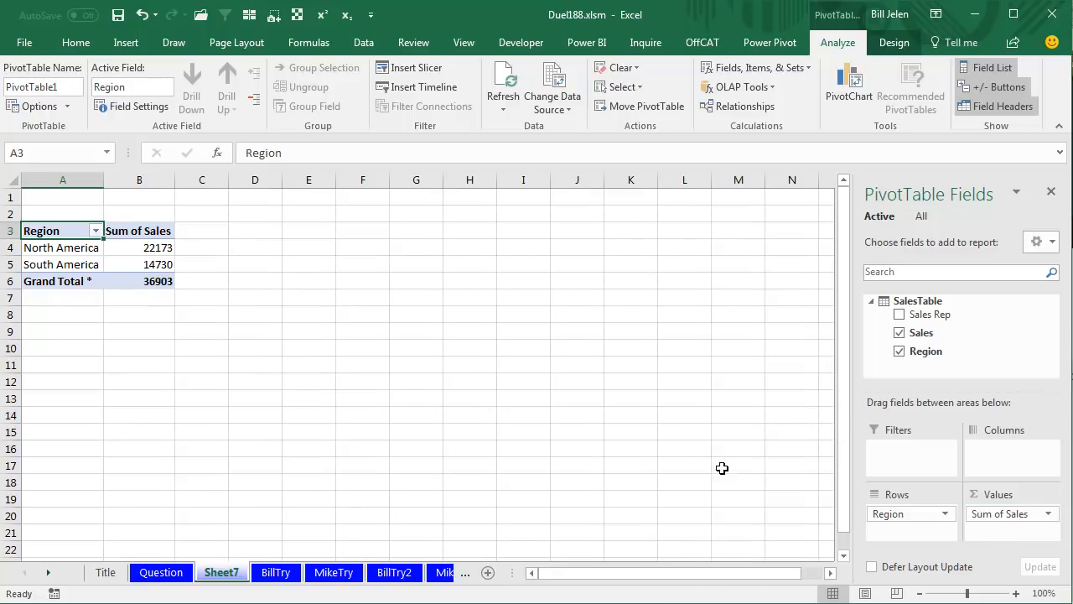
click(922, 217)
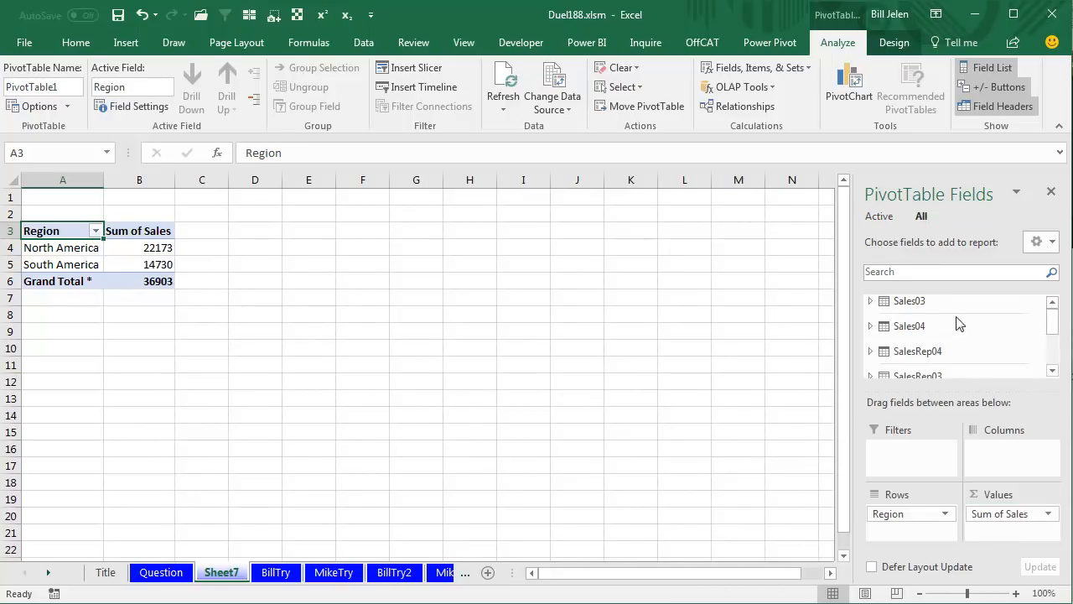
drag(1053, 319, 1055, 352)
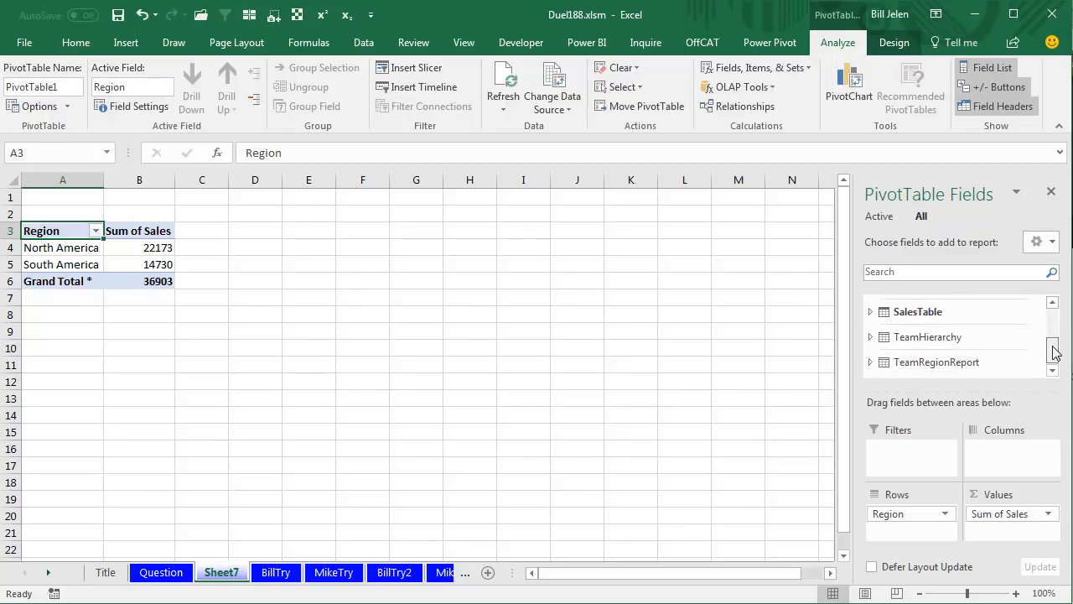
click(871, 336)
drag(912, 358, 1003, 448)
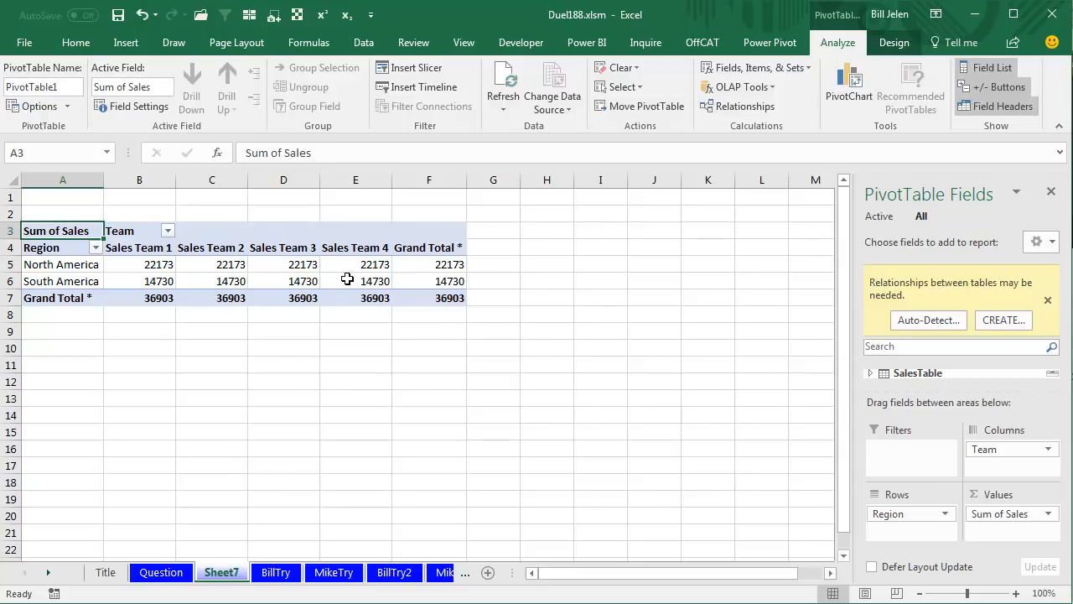
Create a relationship from SalesTable's Sales Rep column to TeamHierarchy's Sales Rep column.
mouse_move(347, 279)
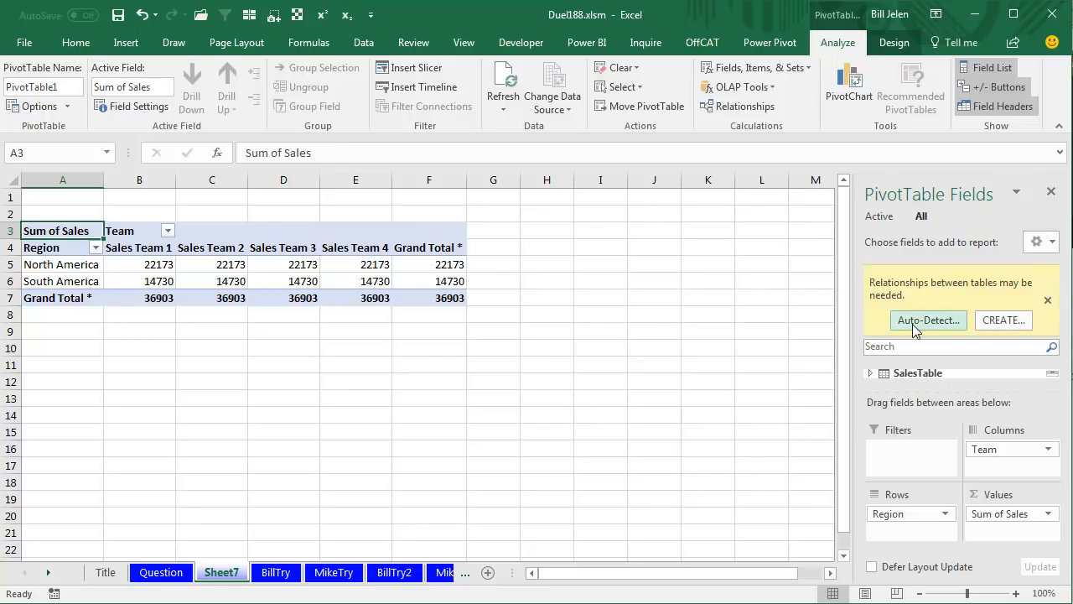
click(999, 325)
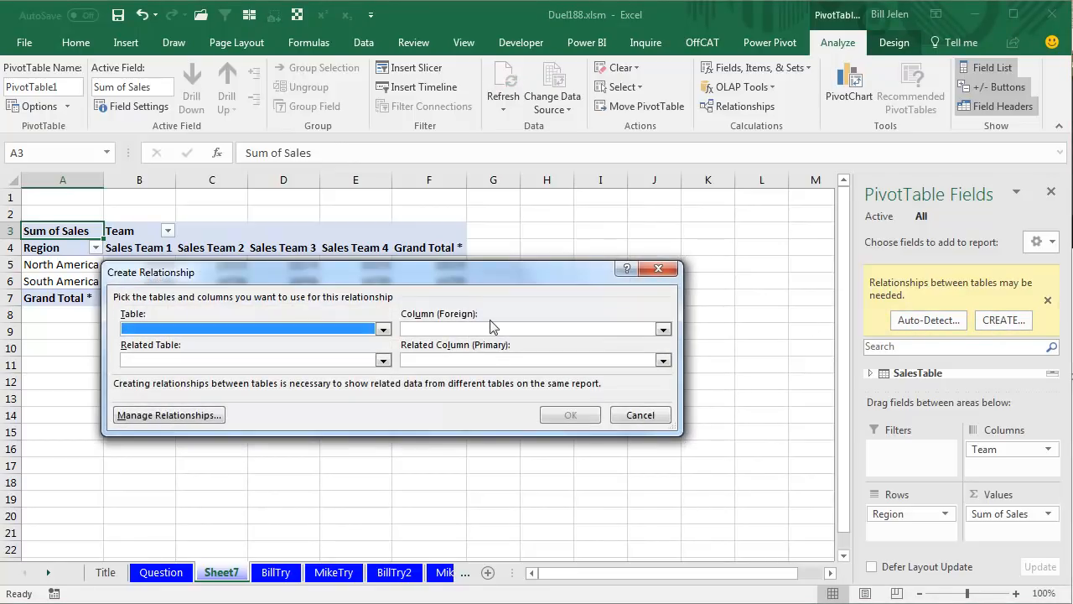
click(383, 330)
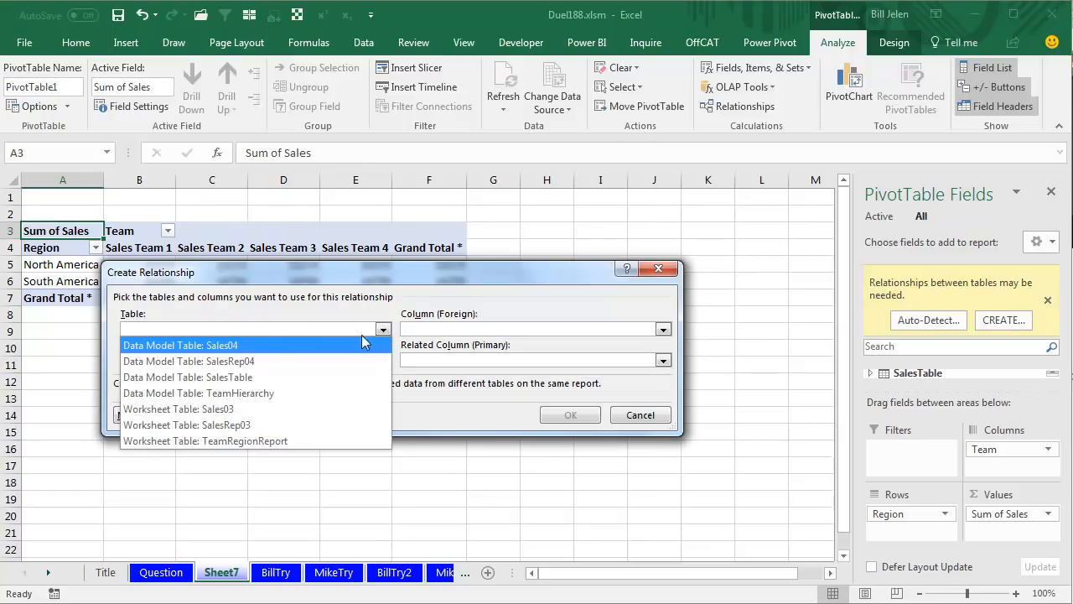
click(335, 376)
click(422, 334)
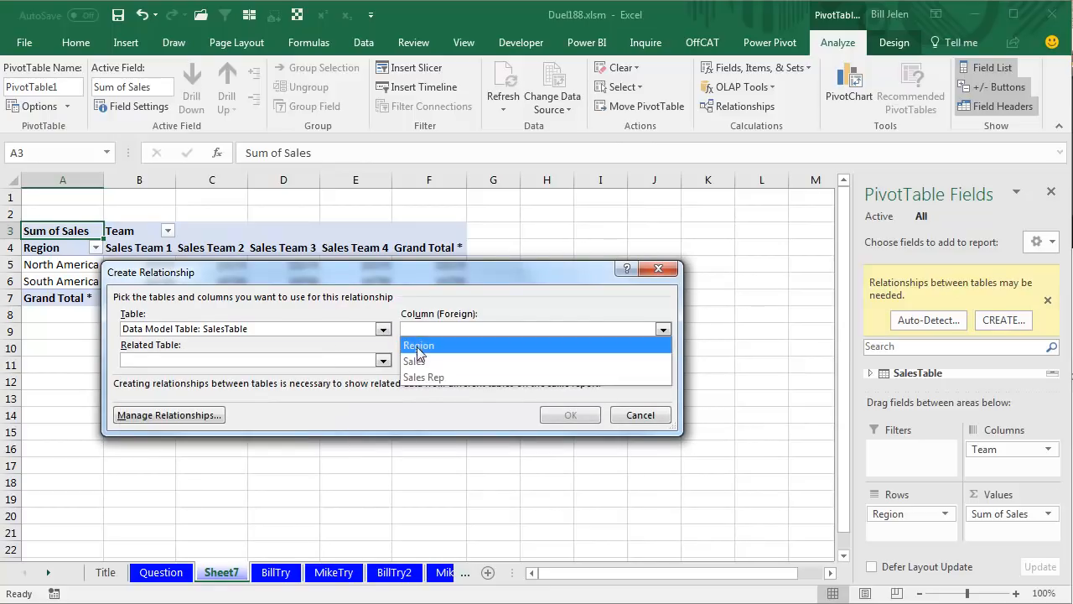
click(422, 378)
click(383, 361)
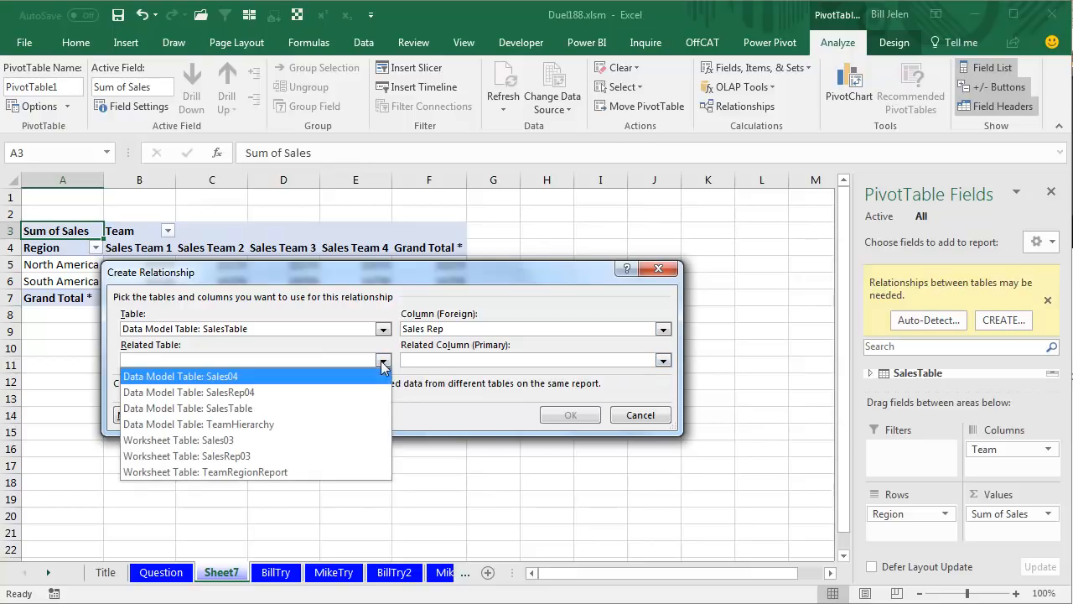
click(254, 424)
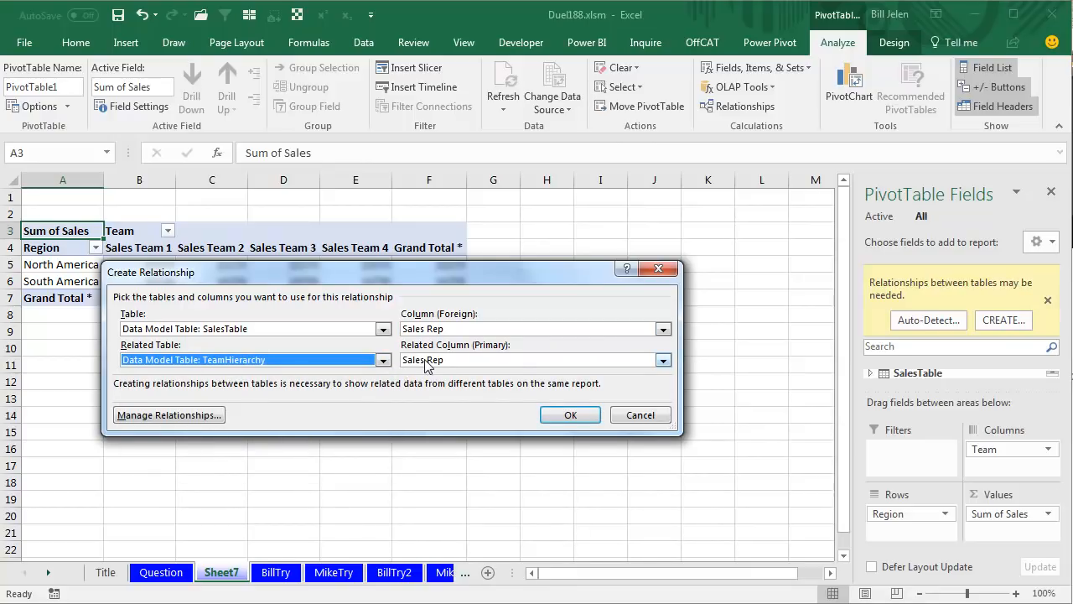
click(571, 414)
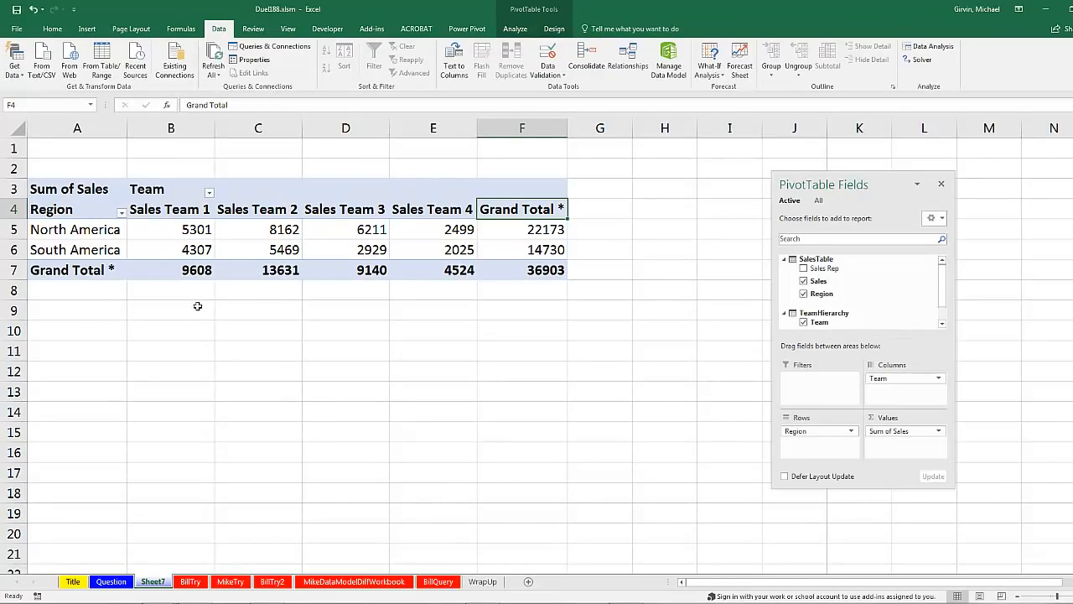
Review the PivotTable's sales by region and team, and the two source tables on the BillTry sheet.
mouse_move(348, 248)
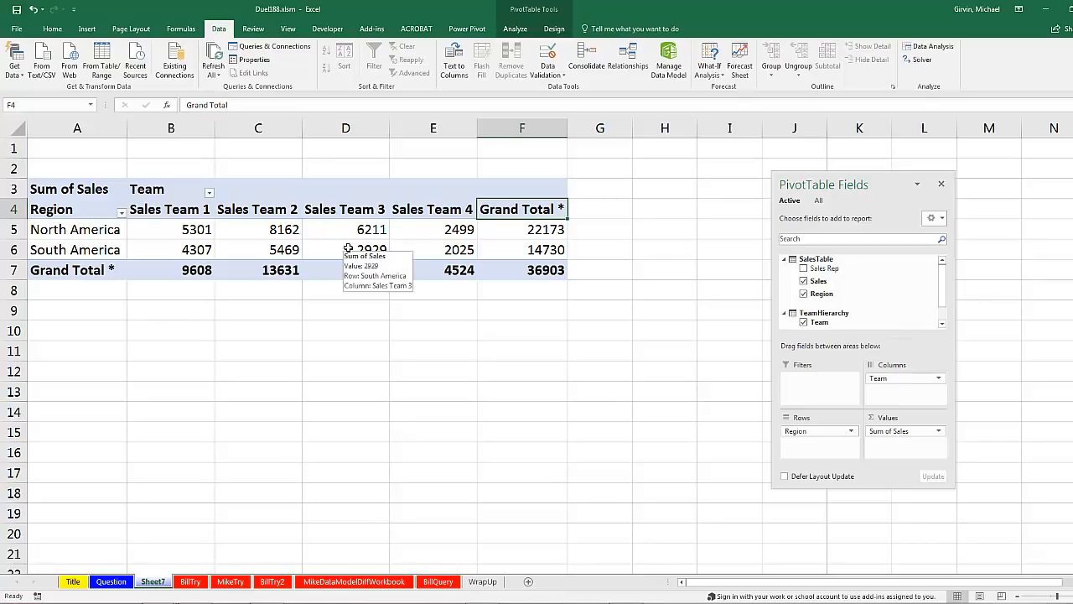
click(194, 581)
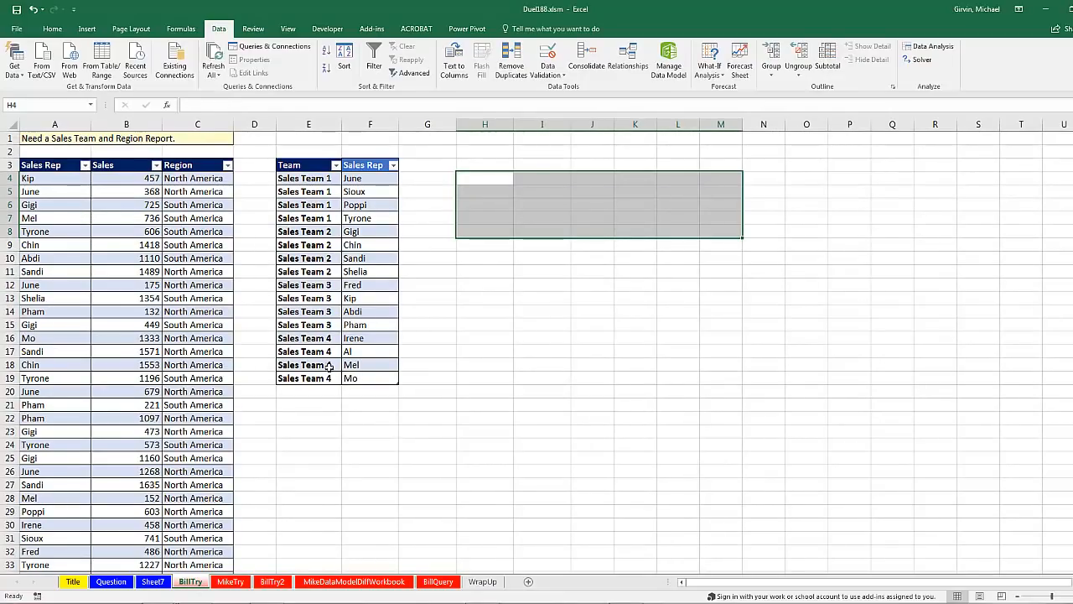
key(Up)
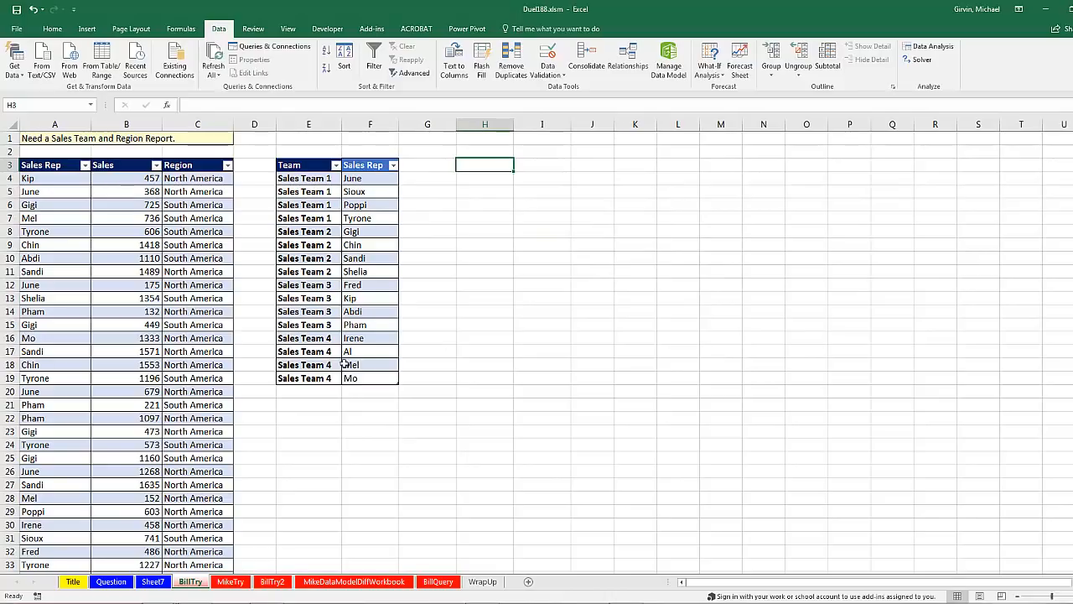
On the MikeTry sheet, examine the team member lists, a sales record, and the empty report cells for each region.
click(232, 583)
drag(452, 209, 453, 273)
drag(529, 209, 541, 268)
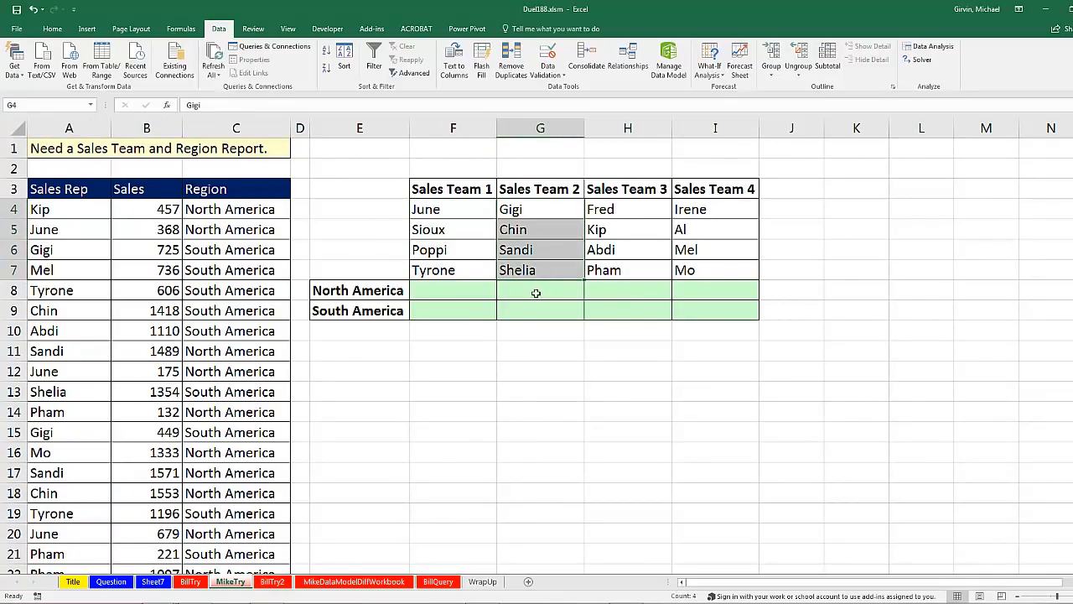
click(549, 297)
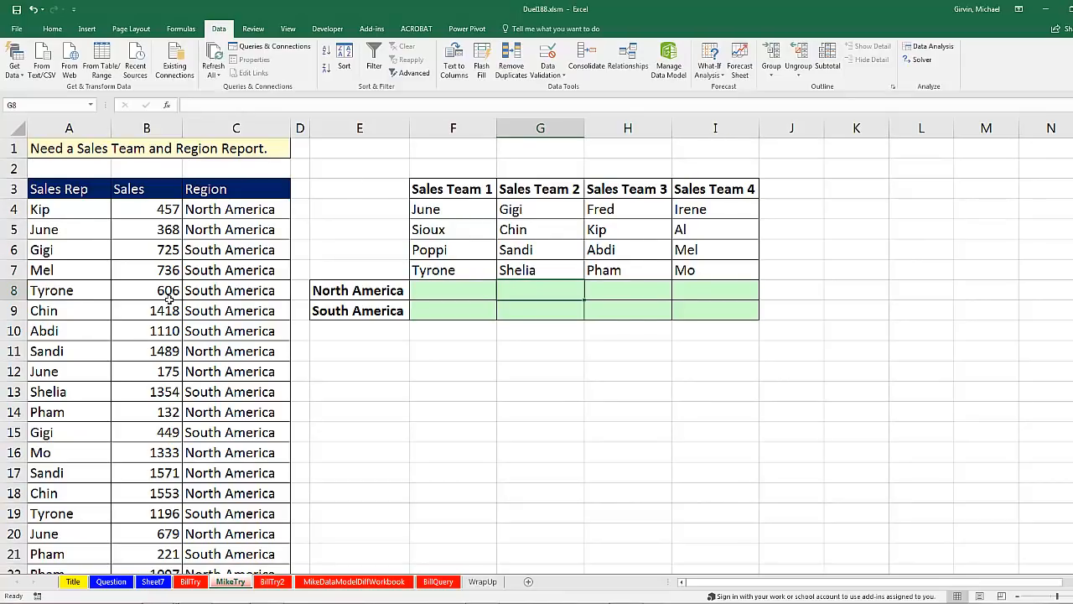
drag(54, 209, 211, 214)
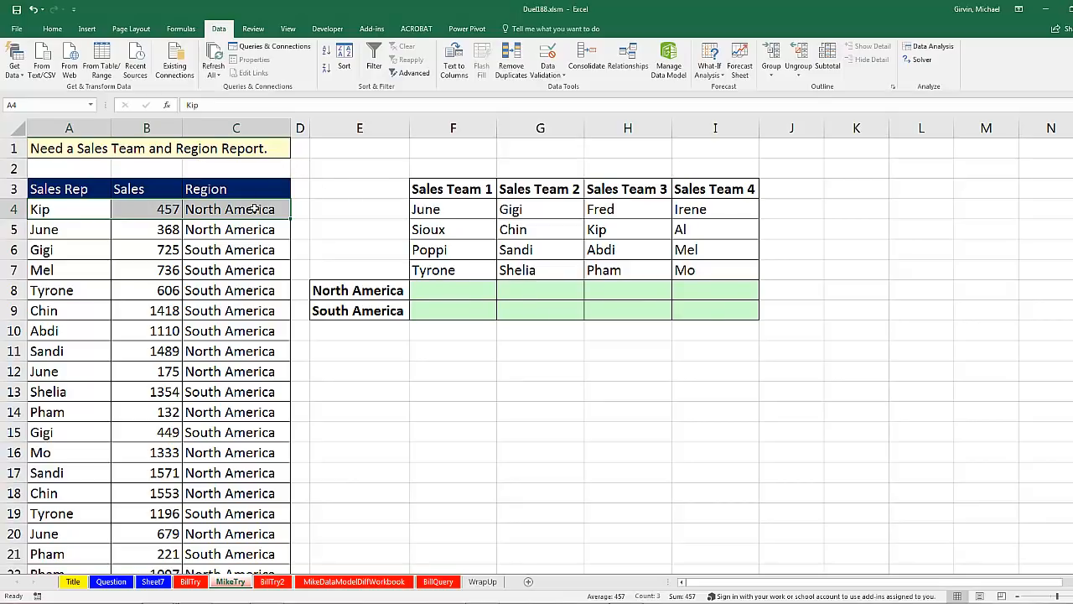
click(458, 288)
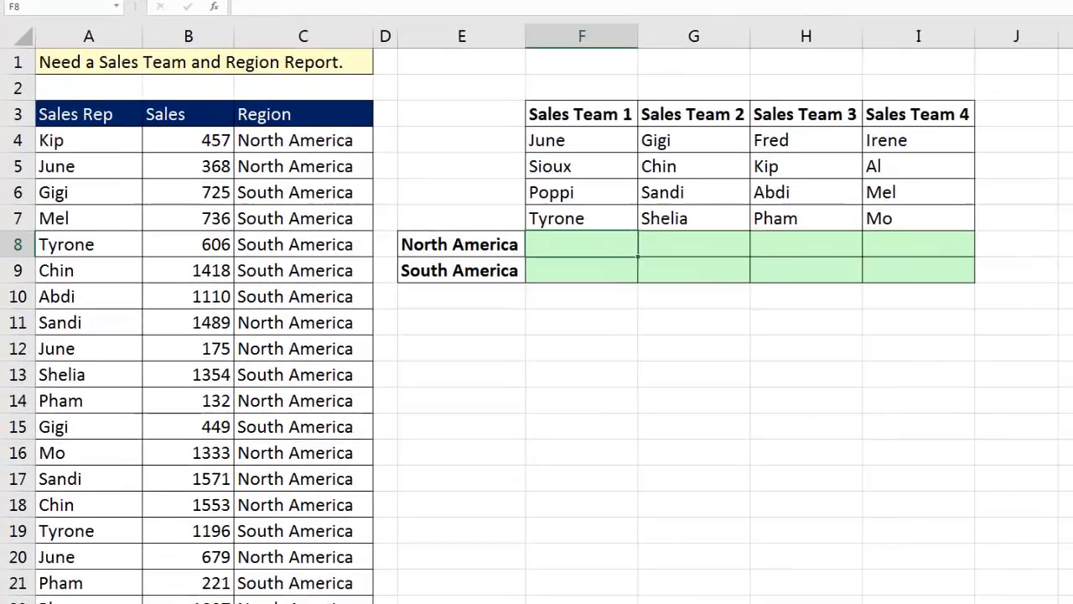
Start a SUMIFS formula in F8 with the Sales column $B$4:$B$45 as the absolute sum range.
text(=sum)
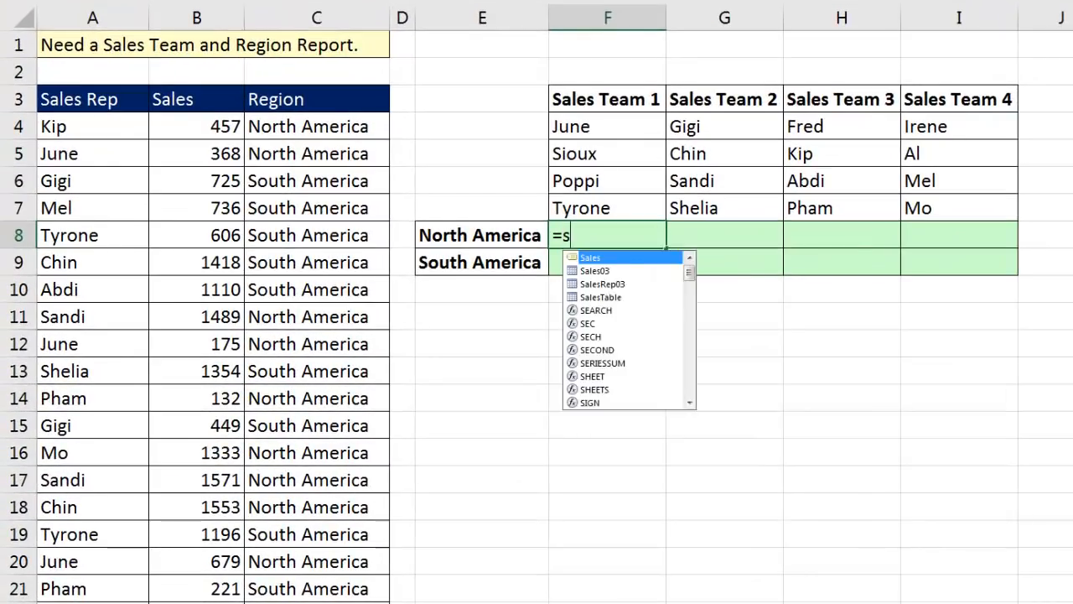
key(Down)
key(Down)
key(Tab)
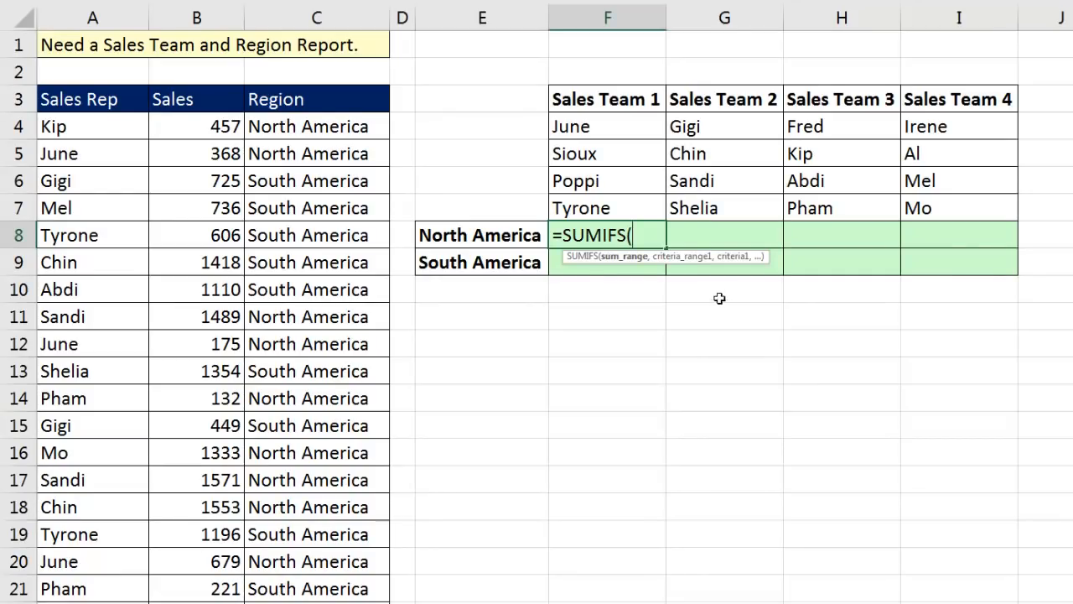
click(197, 131)
key(ctrl+shift+Down)
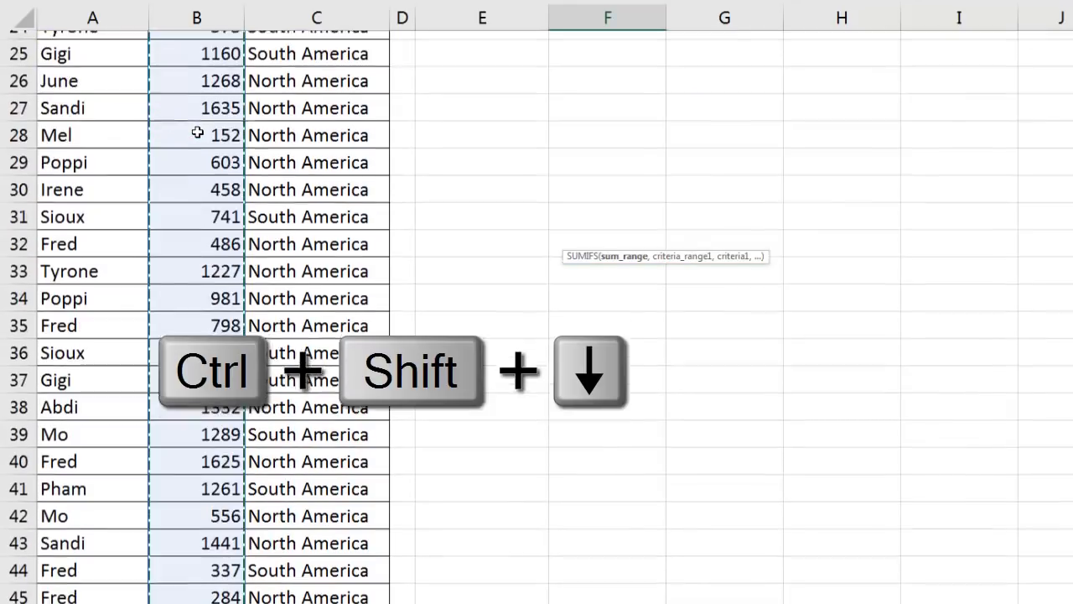
key(F4)
text(,)
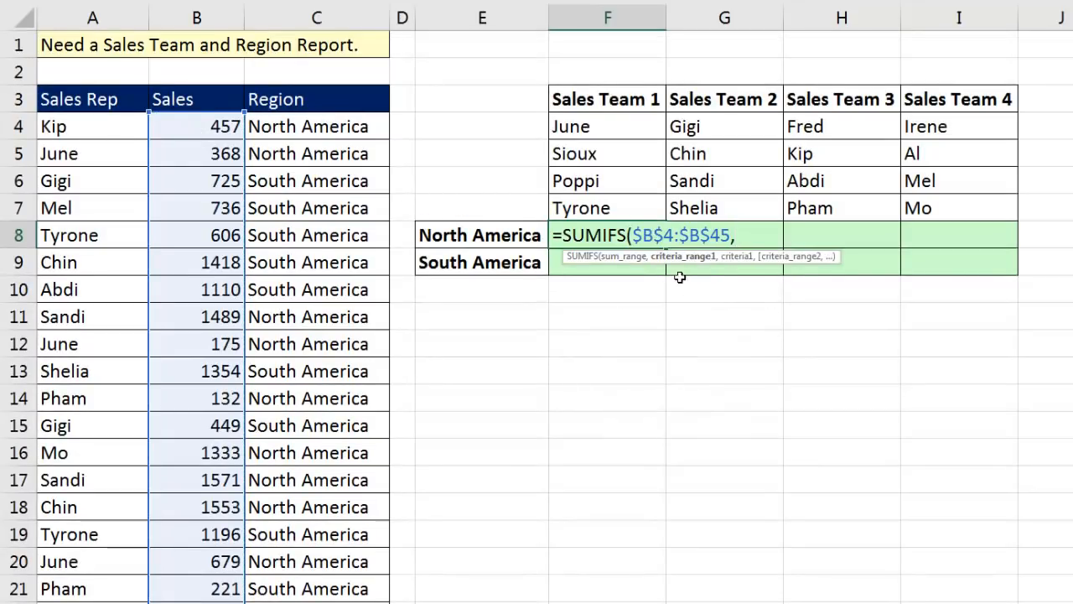
Add the Sales Rep range $A$4:$A$45 and the Sales Team 1 members F$4:F$7 as the first criteria pair.
click(100, 129)
key(ctrl+shift+Down)
key(F4)
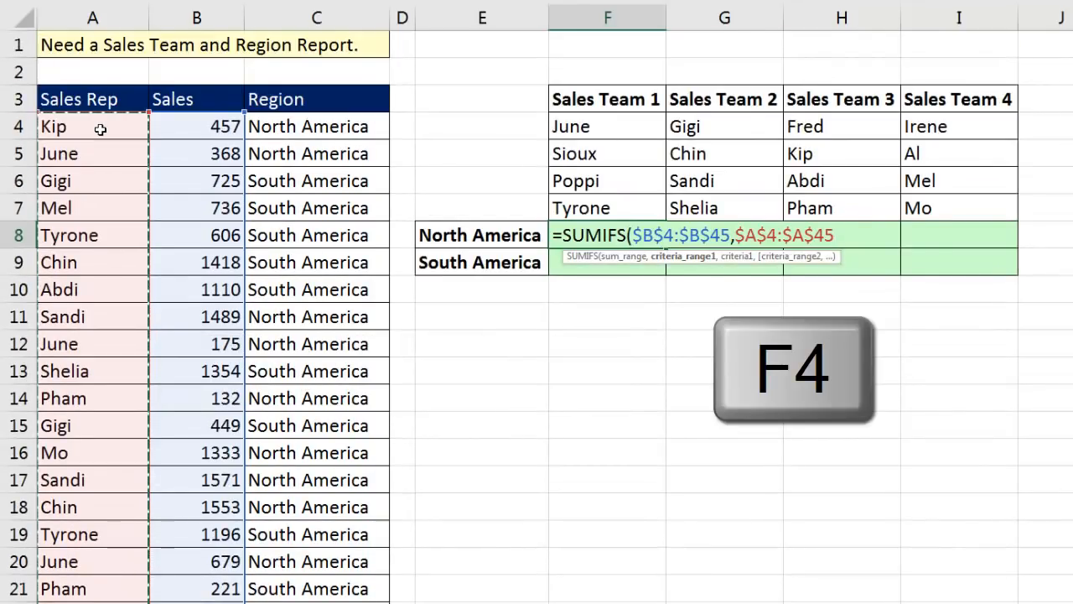
text(,)
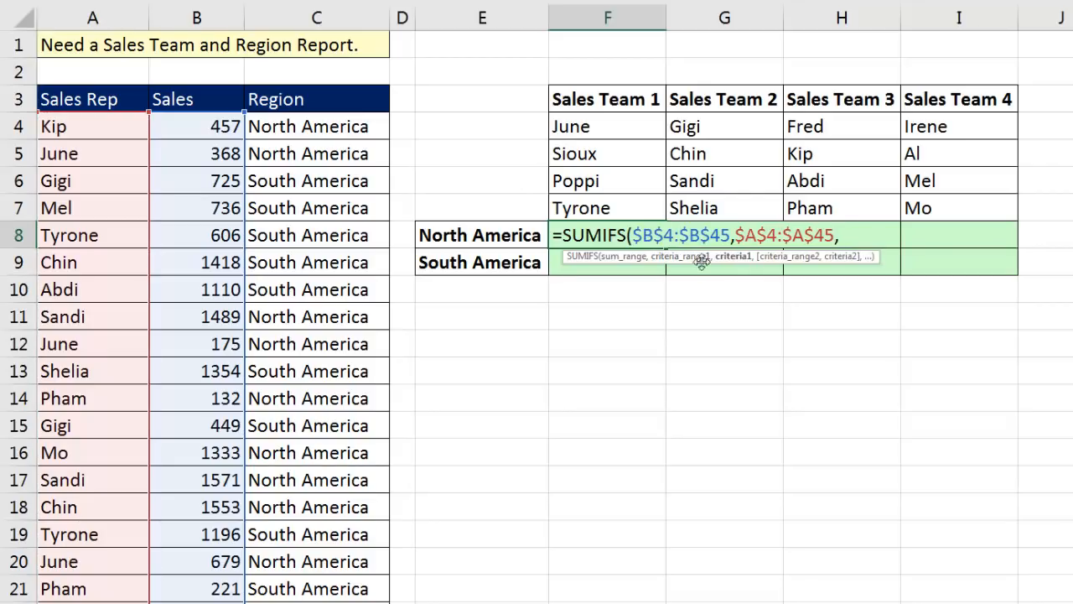
click(629, 127)
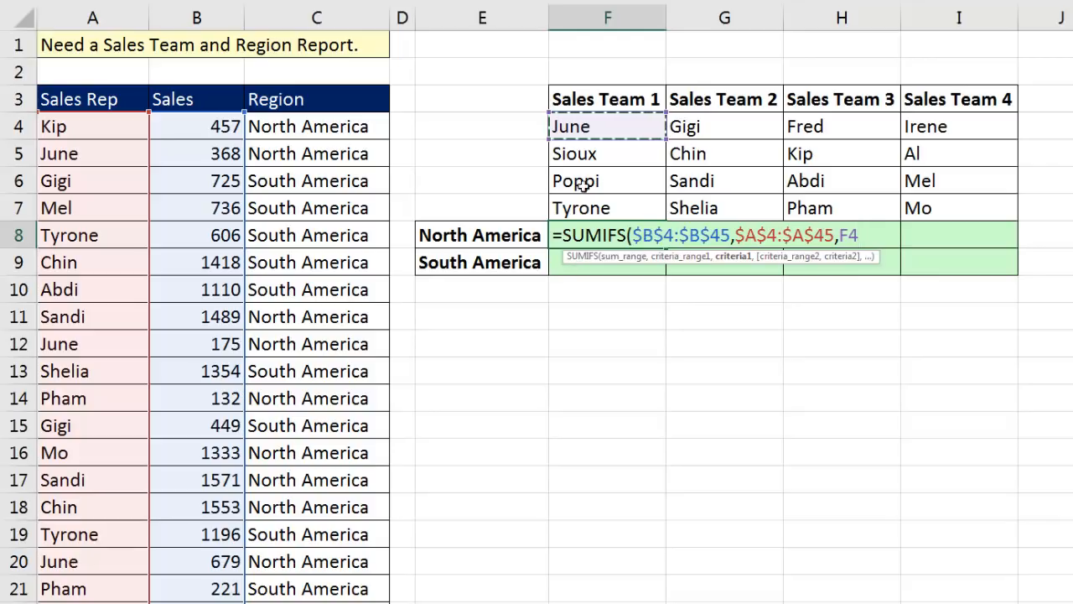
drag(583, 144, 585, 206)
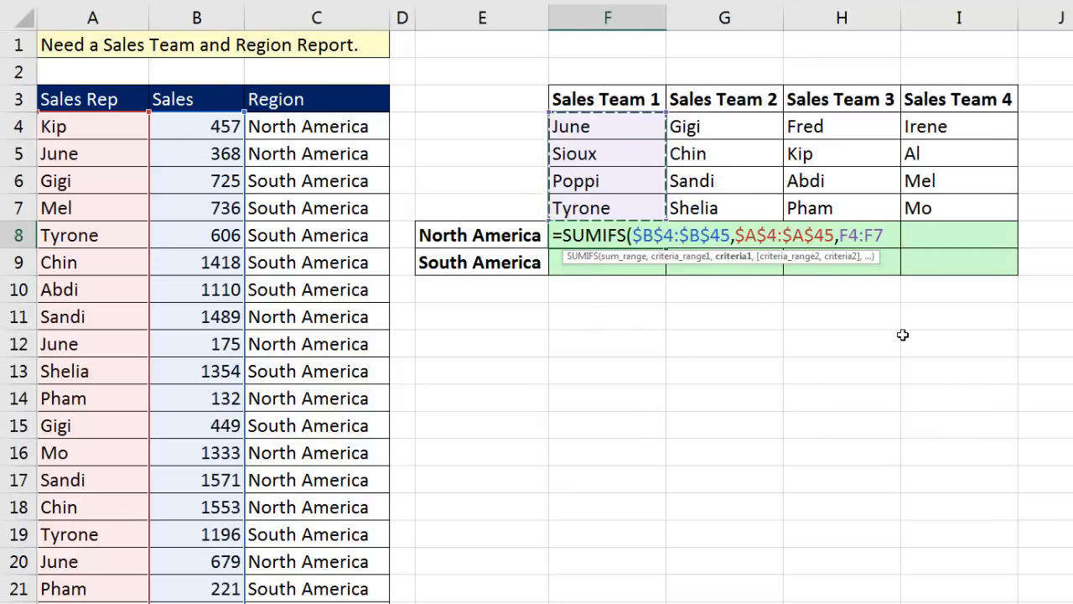
key(F4)
key(F4)
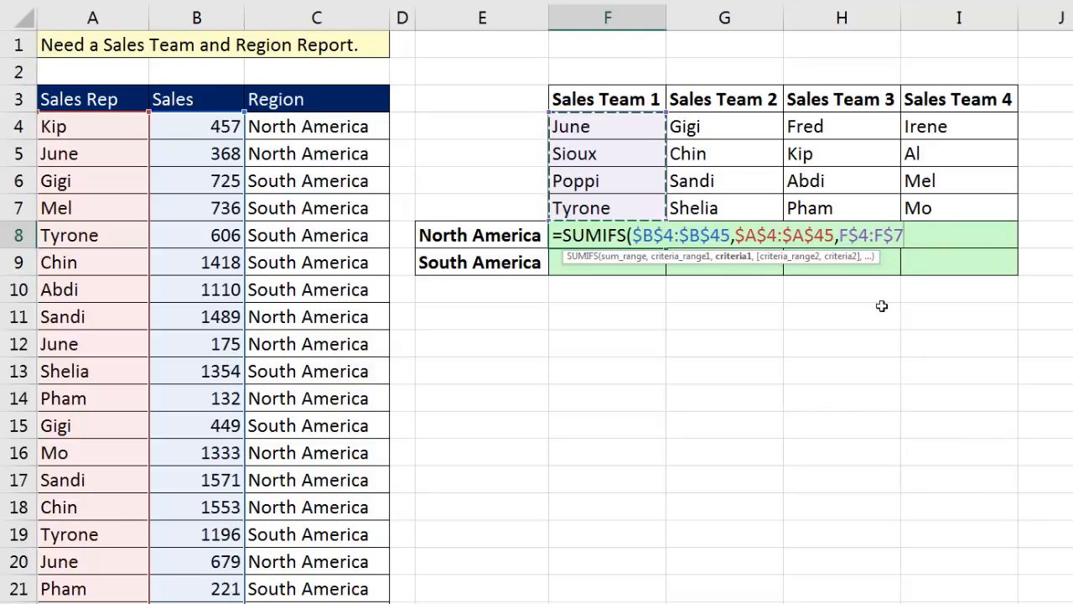
text())
Examine the row-locked team criteria, preview the array that SUMIFS evaluates to, and restore the formula.
click(732, 259)
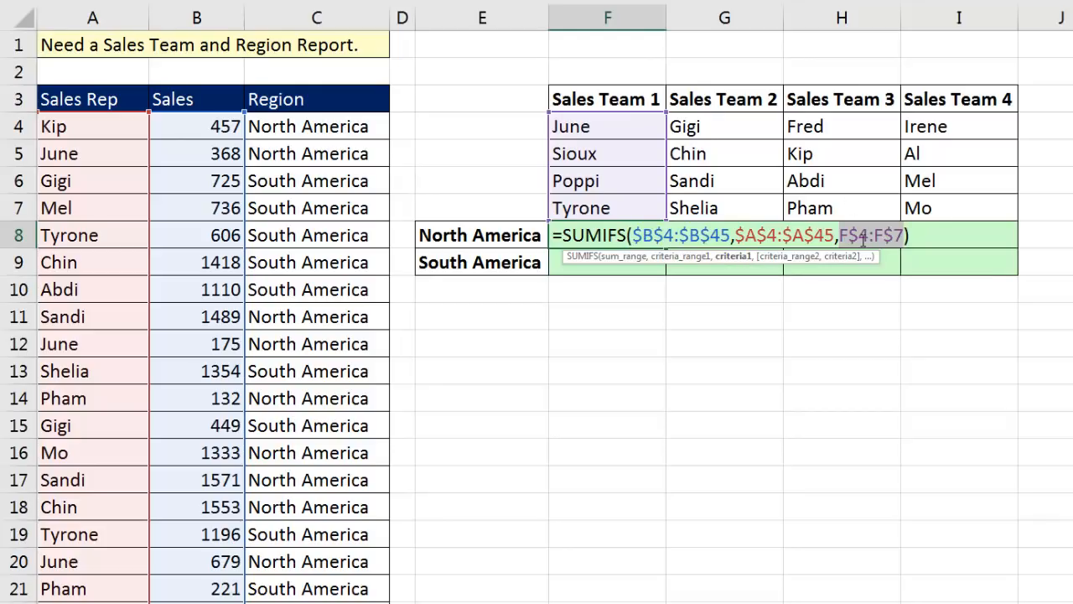
click(918, 233)
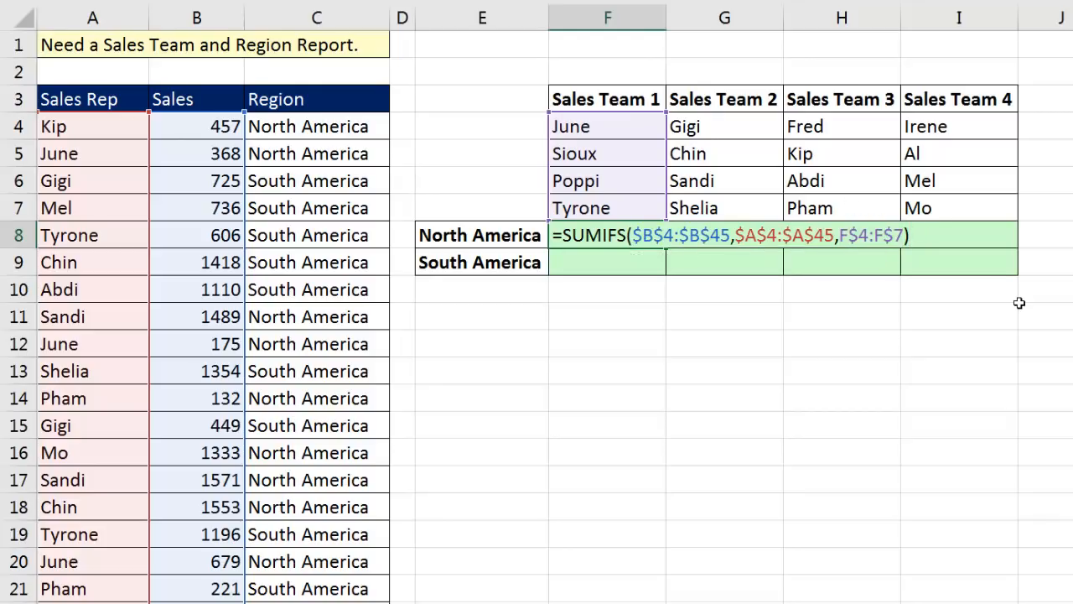
key(F9)
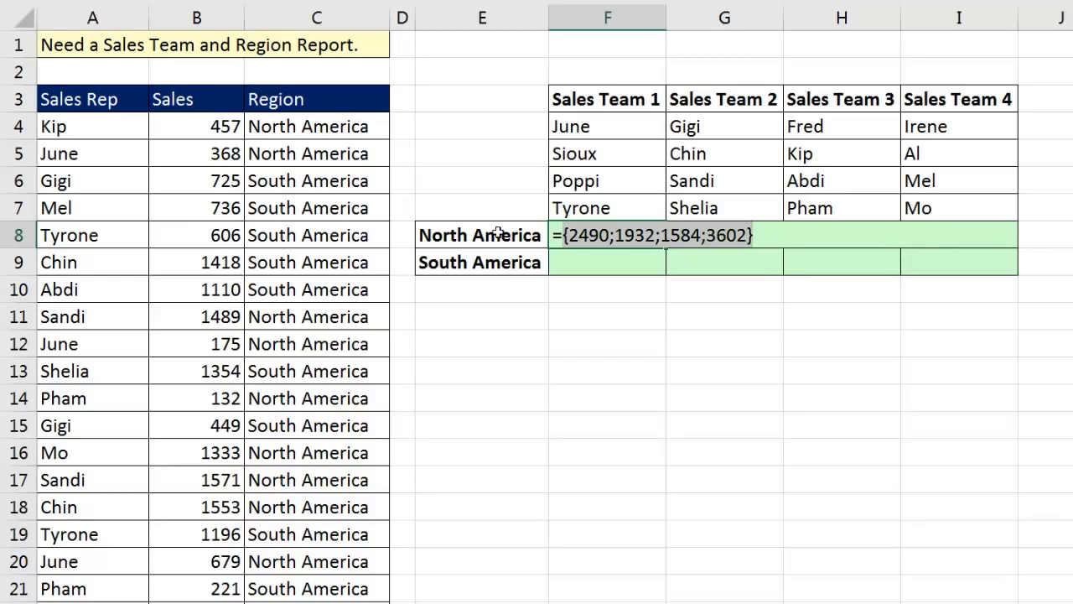
key(ctrl+z)
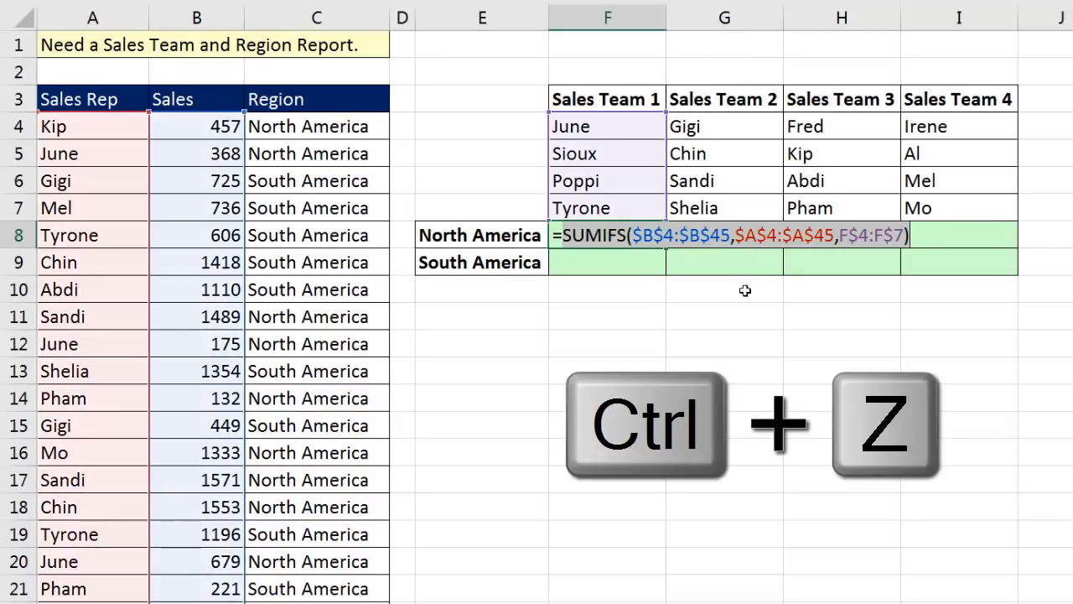
Add a second criteria pair to the SUMIFS: Region range $C$4:$C$45 matched to the column-locked region label $E8.
click(901, 237)
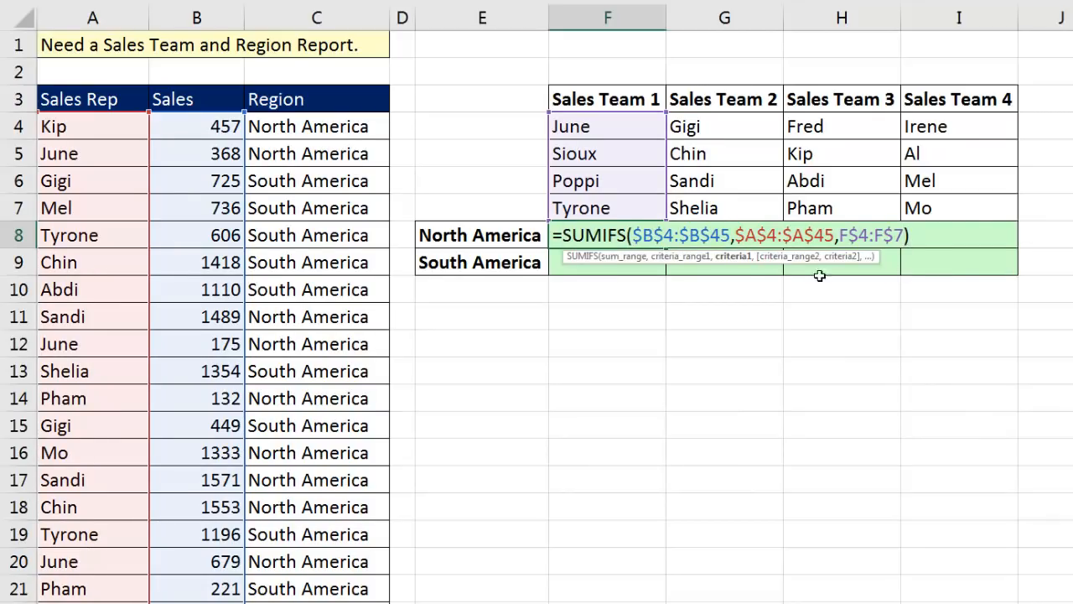
text(,)
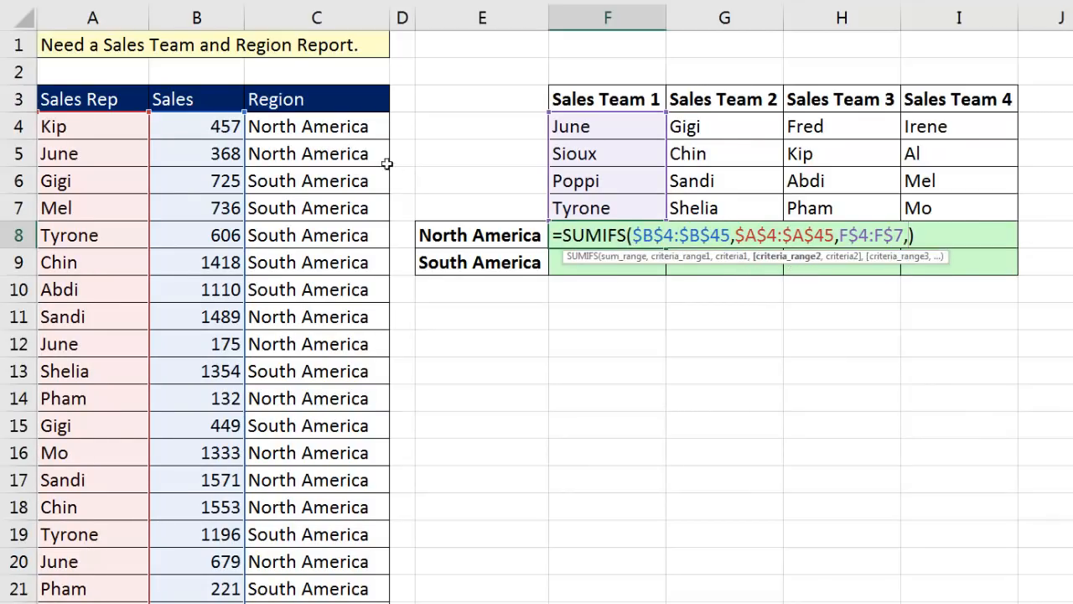
click(321, 128)
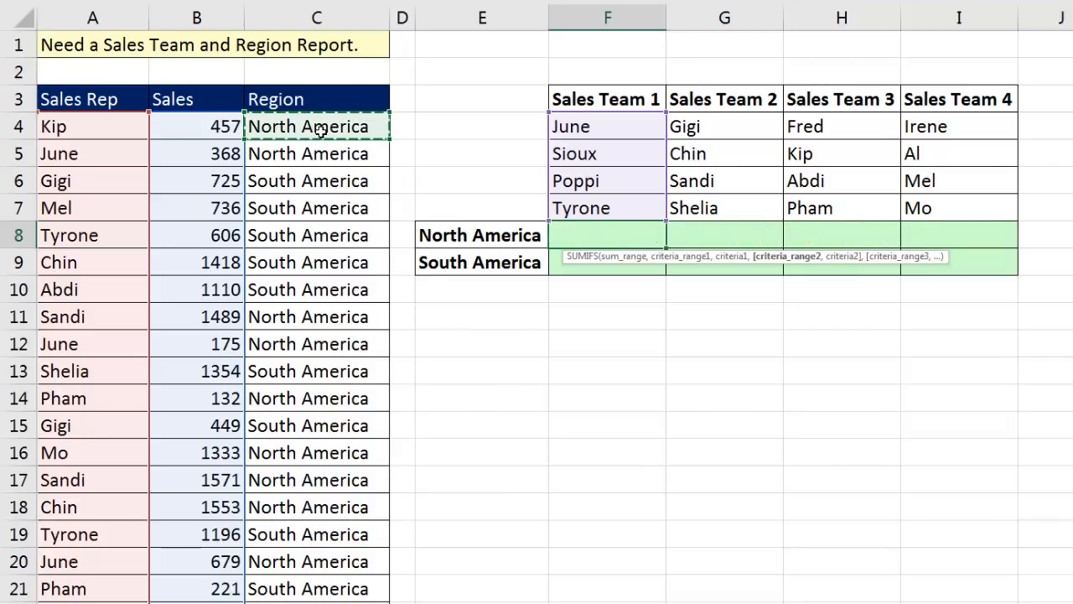
key(ctrl+shift+Down)
key(F4)
text(,)
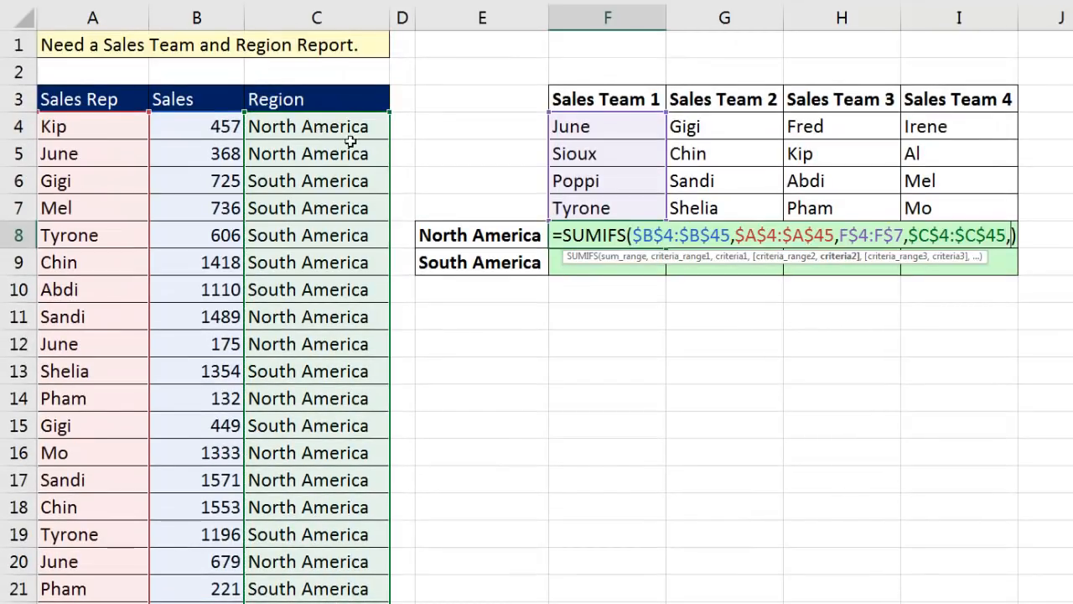
click(513, 239)
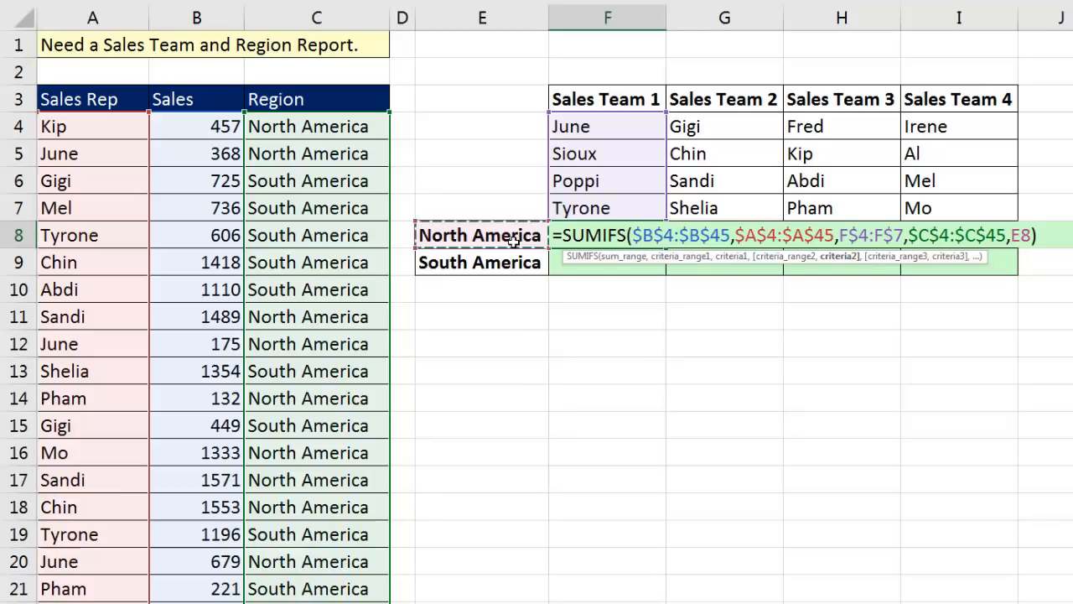
key(F4)
key(F4)
key(F4)
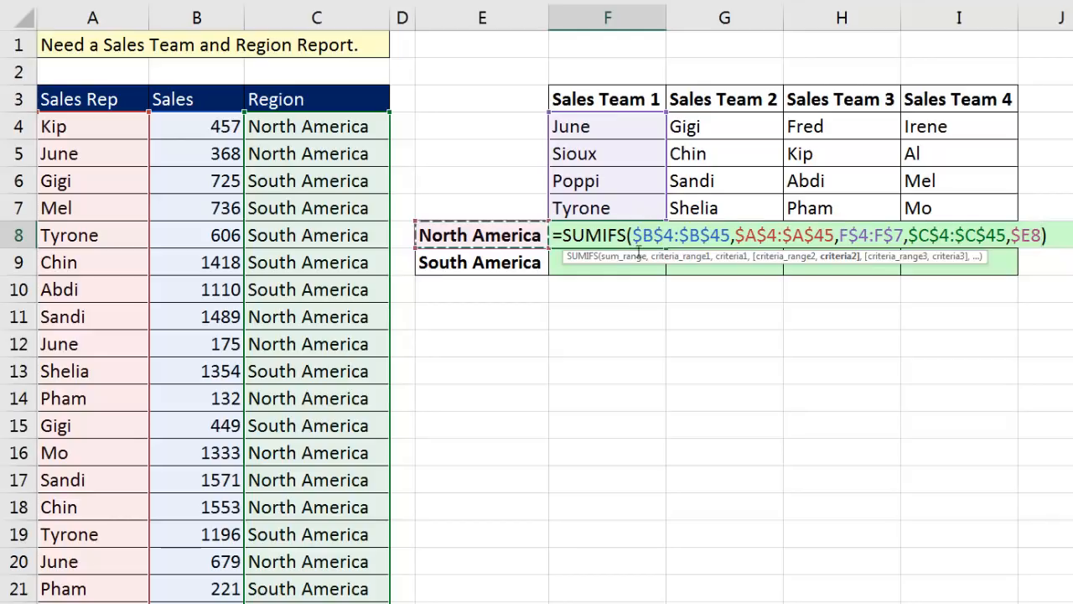
Preview the array returned by the two-criteria SUMIFS in F8 and revert to the formula.
key(F9)
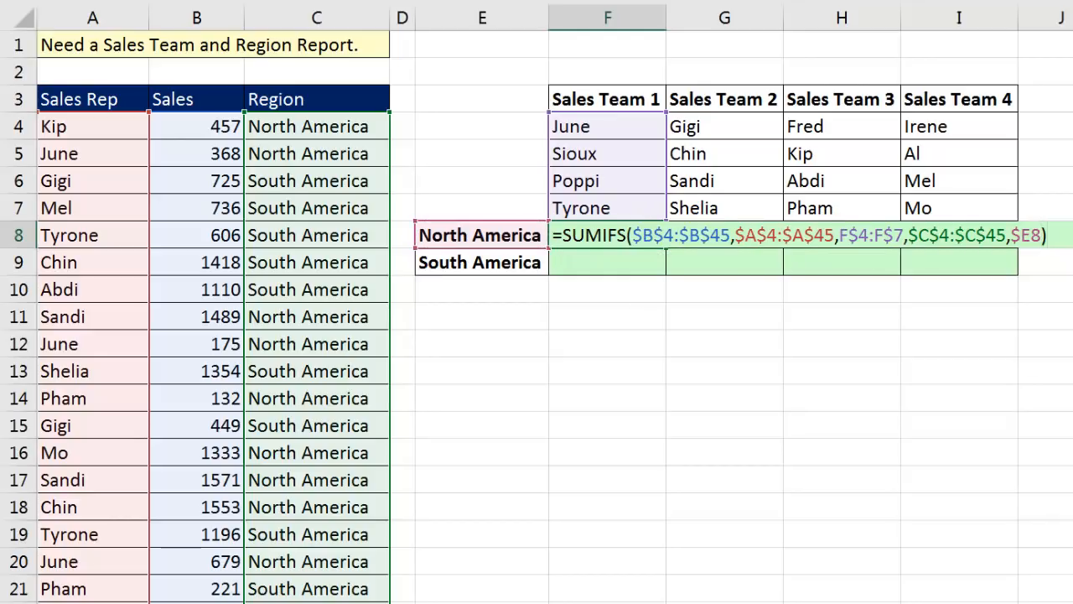
key(F9)
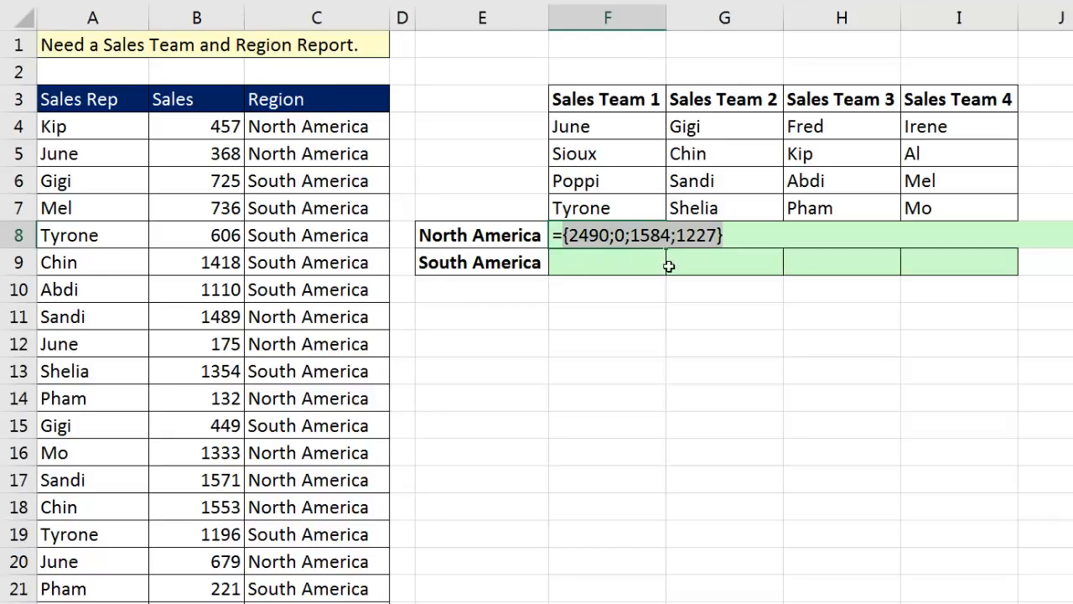
key(ctrl+z)
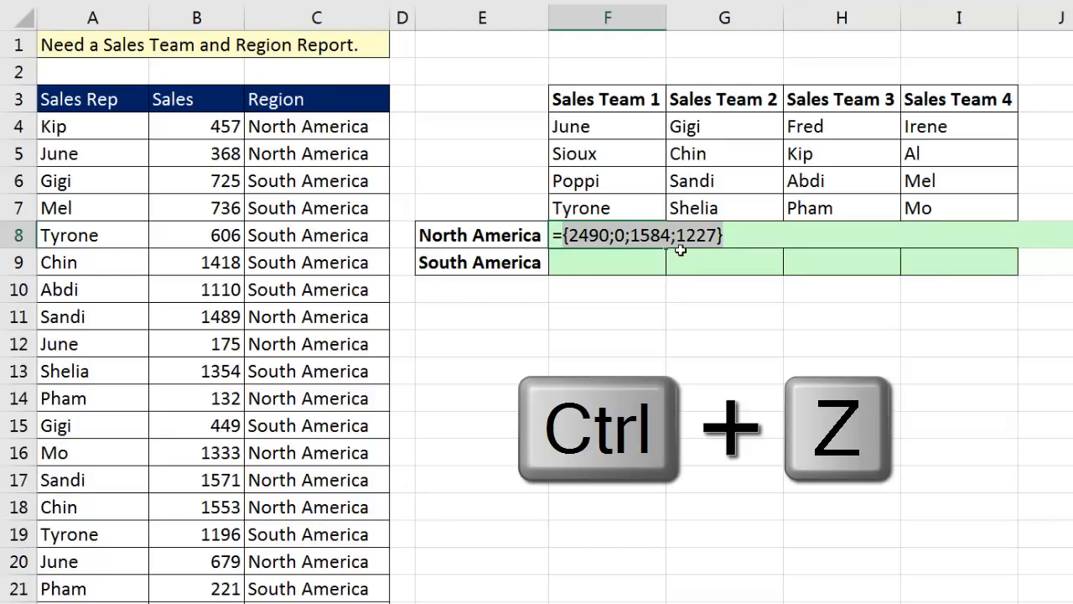
Wrap the SUMIFS in F8 inside SUMPRODUCT so that it adds up the members' results.
text(SUM(SUMIFS($B$4:$B$45,$A$4:$A$45,F4:F7,$C$4:$C$45,$E)
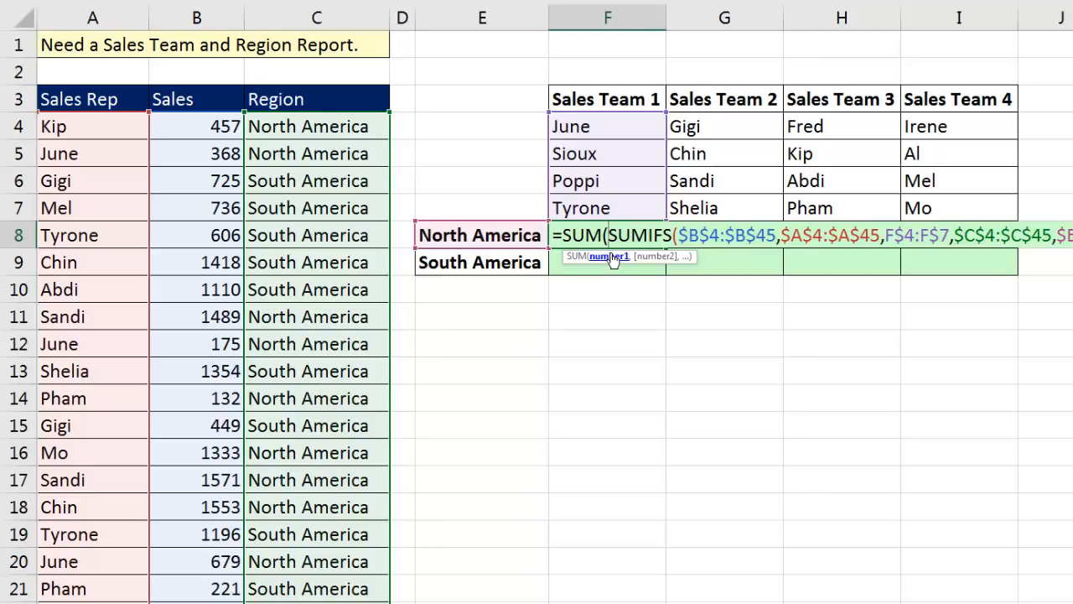
key(BackSpace)
text(p)
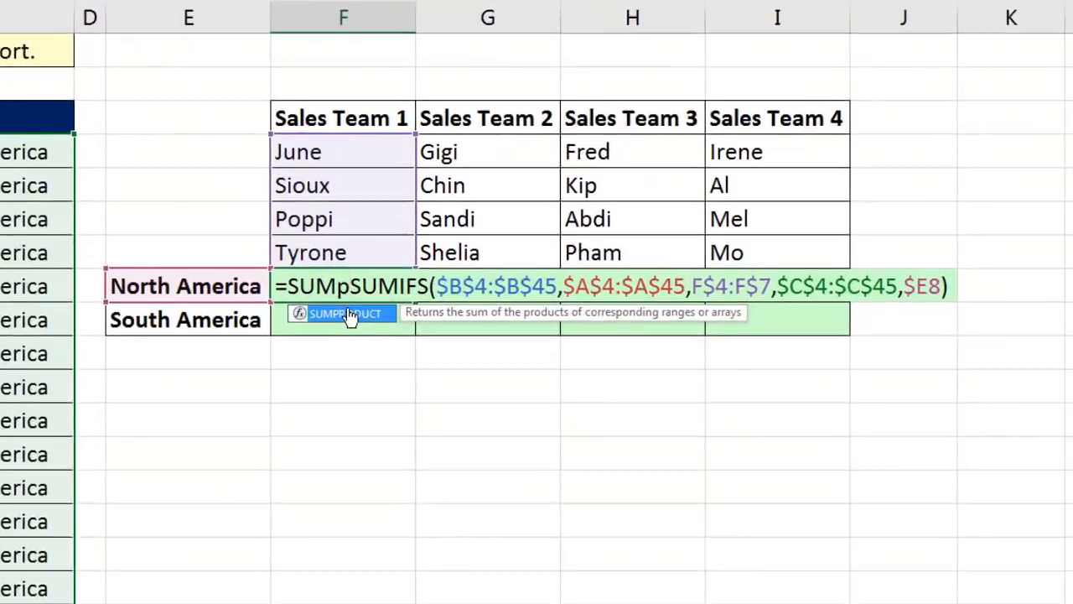
double_click(612, 260)
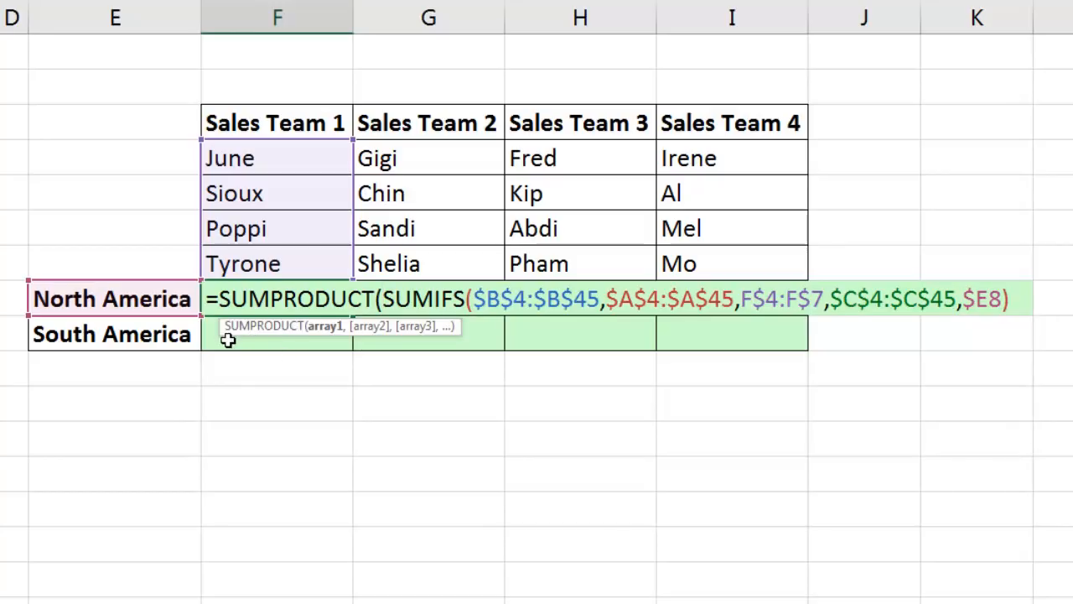
click(326, 330)
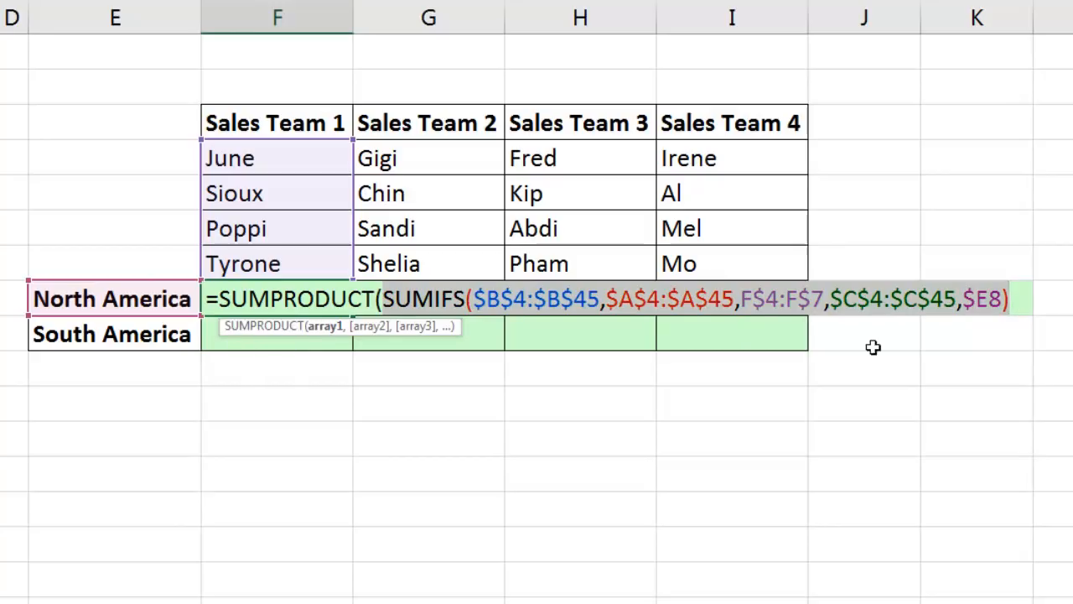
click(1019, 295)
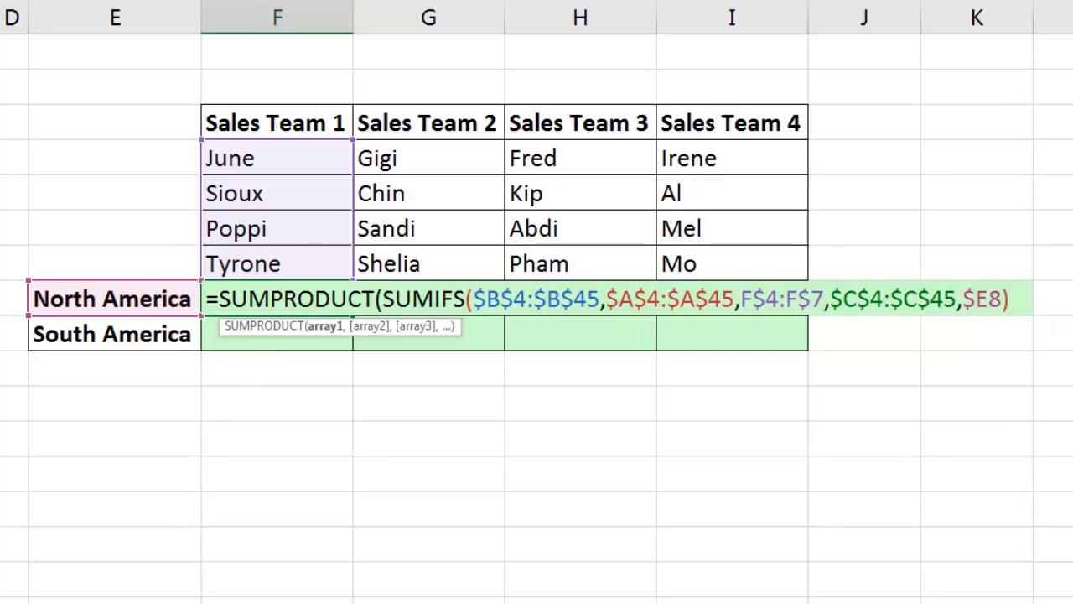
Close and enter the SUMPRODUCT formula in F8, fill it across F8:I9, and inspect the formula in I9.
text())
key(Return)
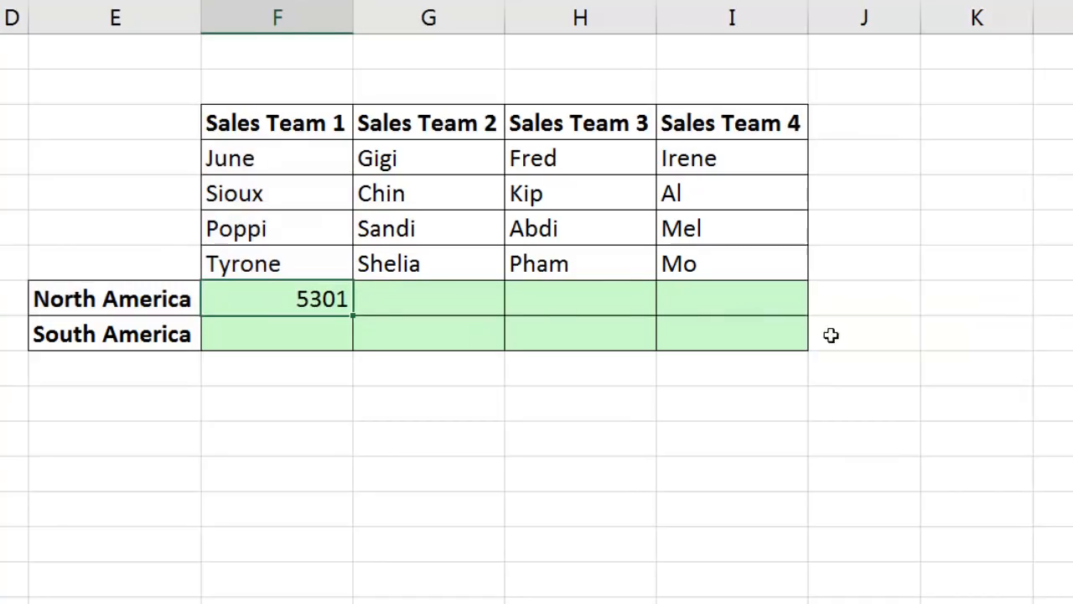
drag(349, 316, 775, 346)
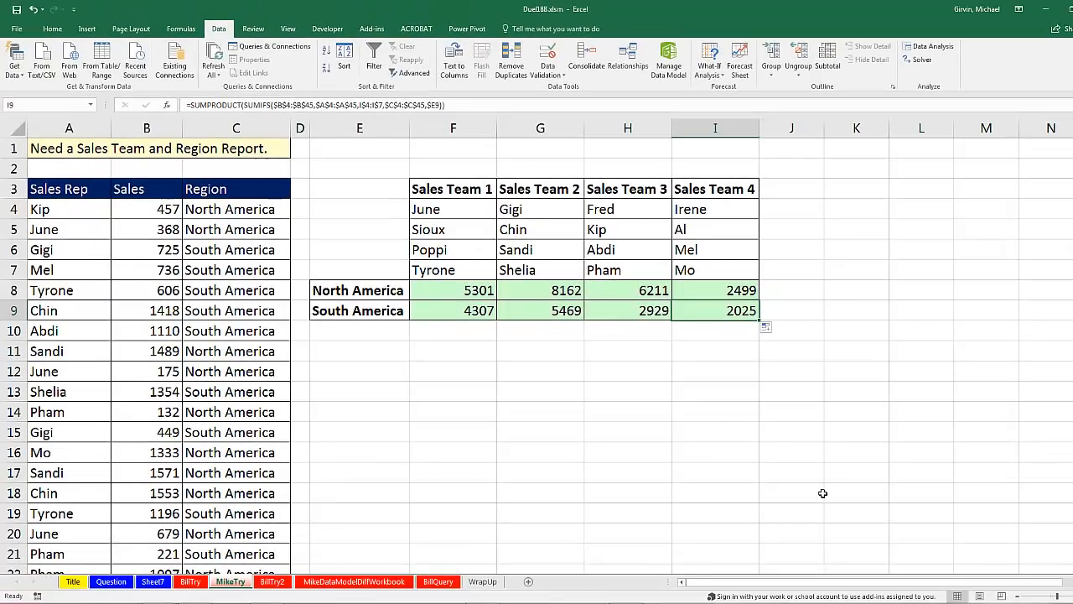
key(F2)
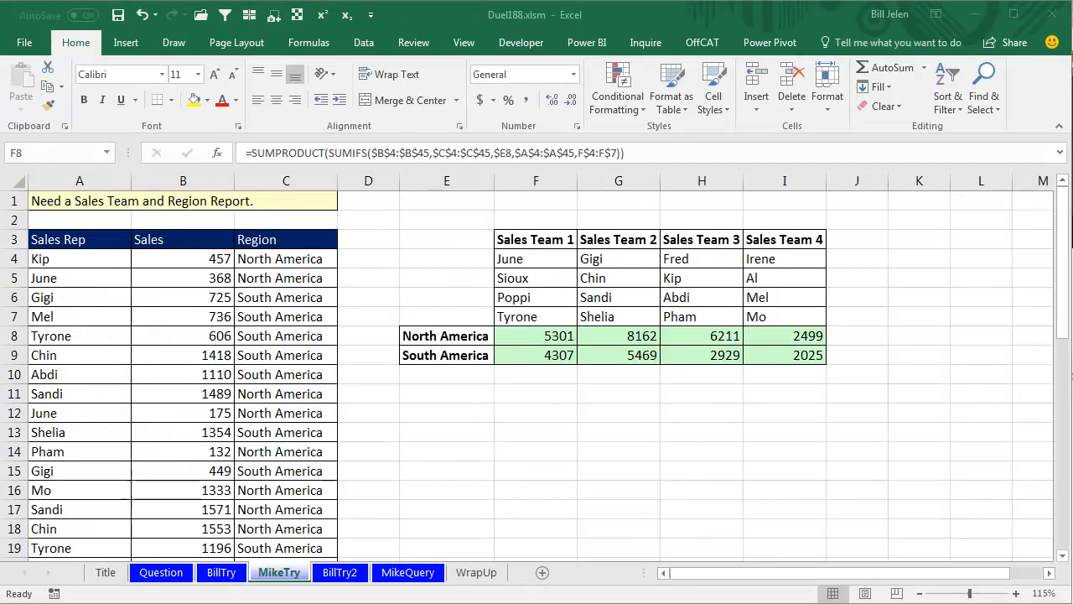
Inspect the SUMPRODUCT formula and its referenced ranges in cell F8 without changing it.
click(546, 336)
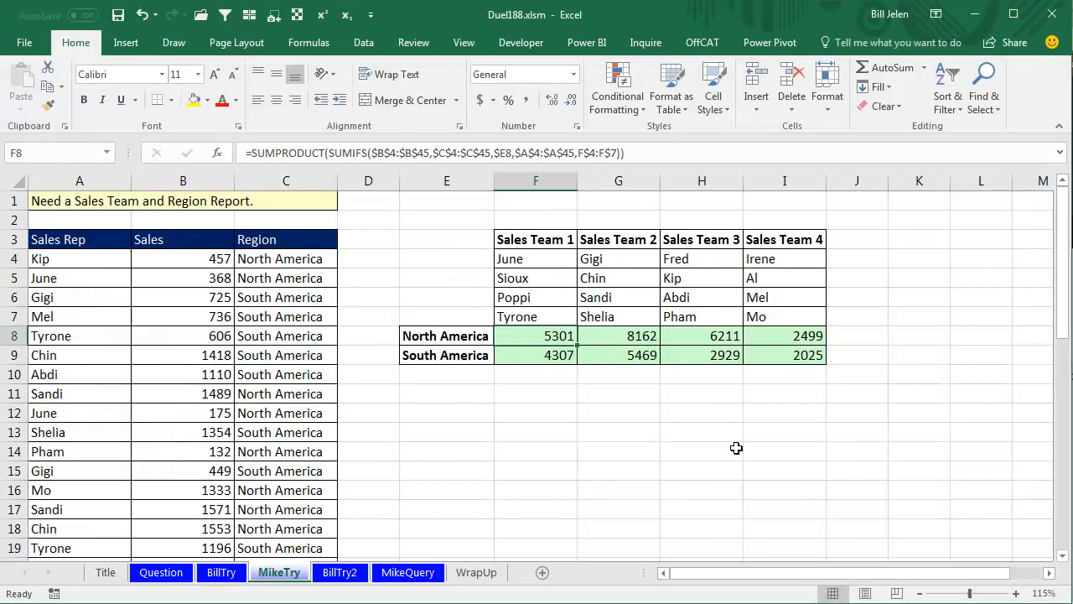
key(F2)
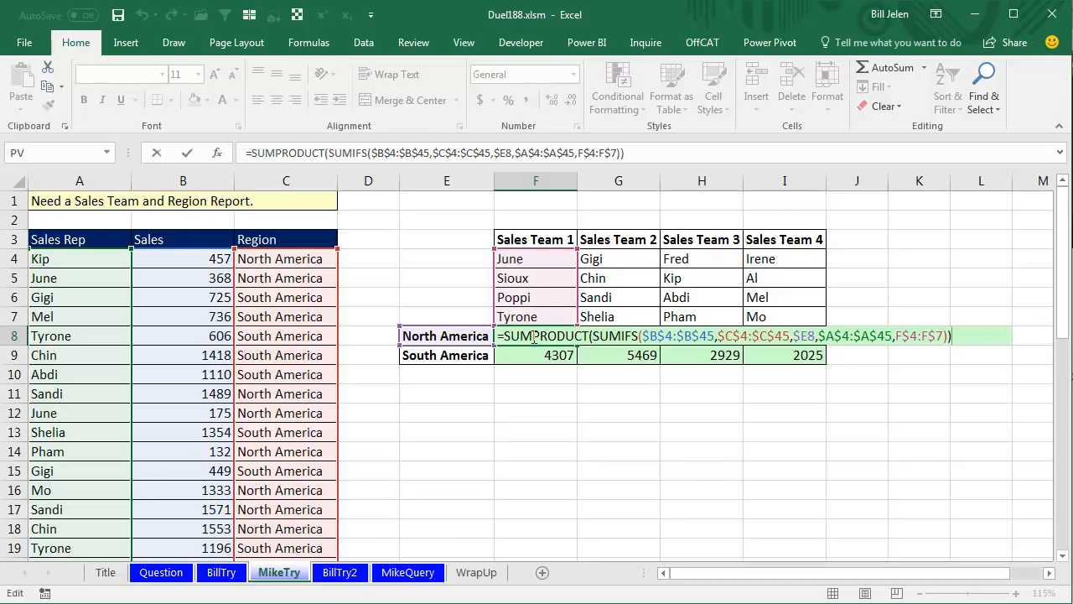
key(ctrl+Return)
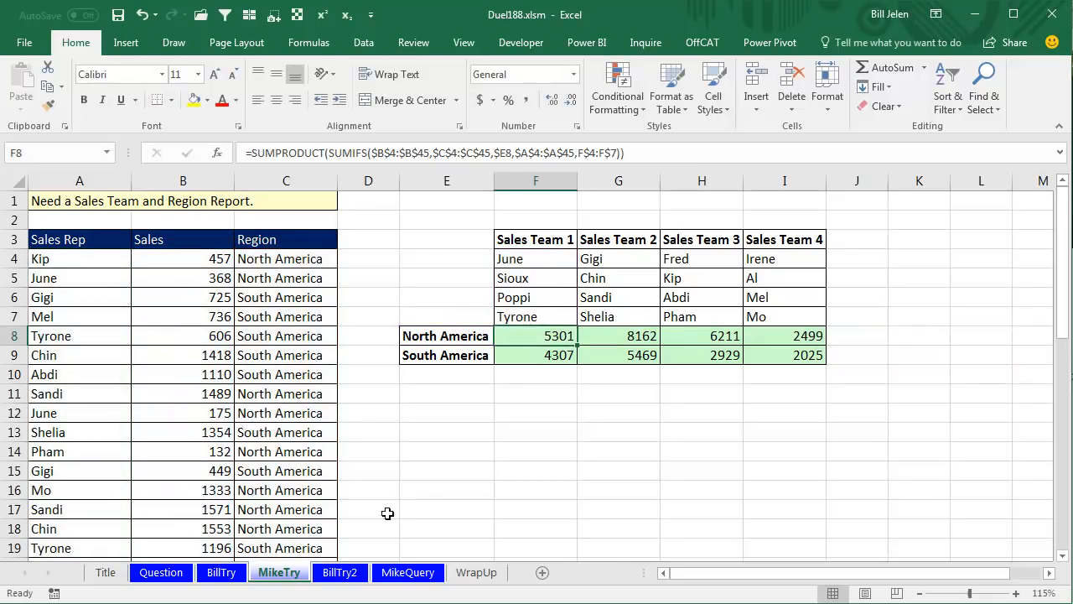
On the BillTry2 sheet, move the lookup table's Sales Rep column from H3:H19 to F3, ahead of the Sales Team column.
click(340, 572)
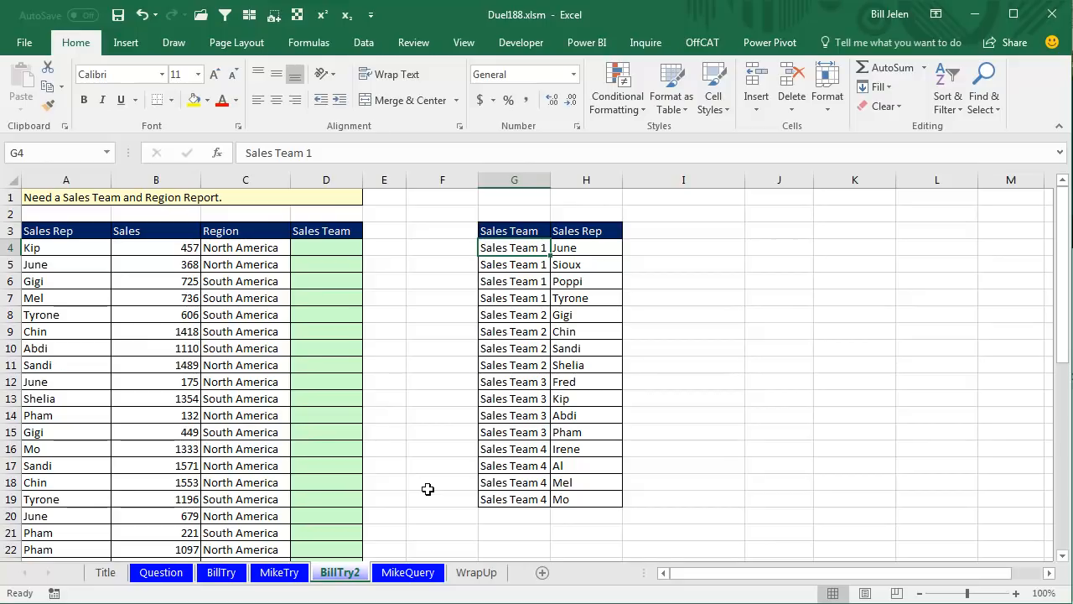
key(Up)
key(Right)
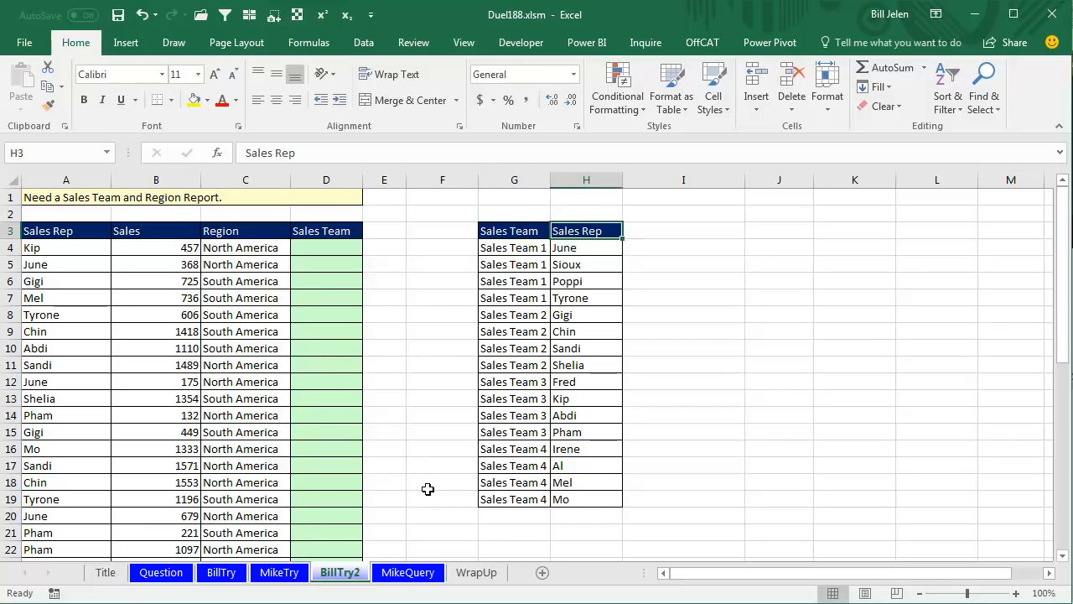
key(ctrl+shift+Down)
key(ctrl+x)
key(Left)
key(Left)
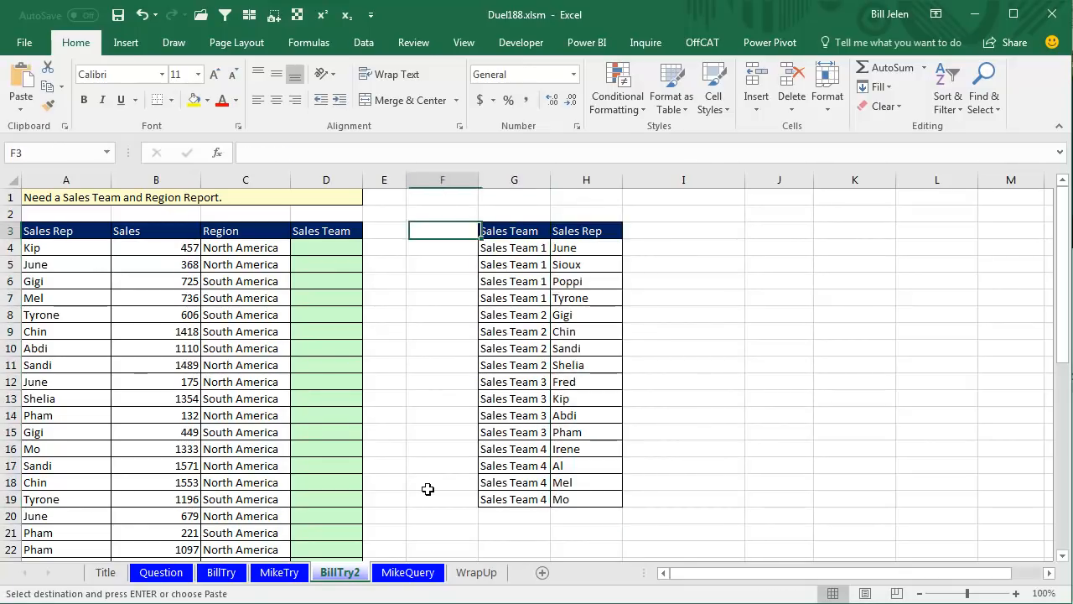
key(ctrl+v)
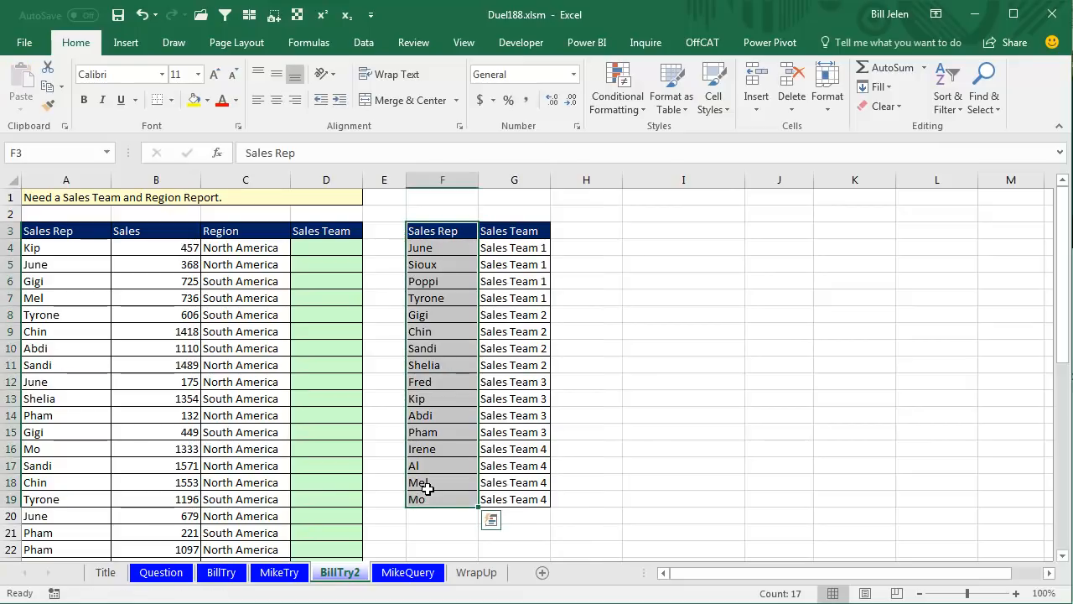
Start a VLOOKUP formula in D4 of the Sales Team column with A4 as the lookup value.
key(Left)
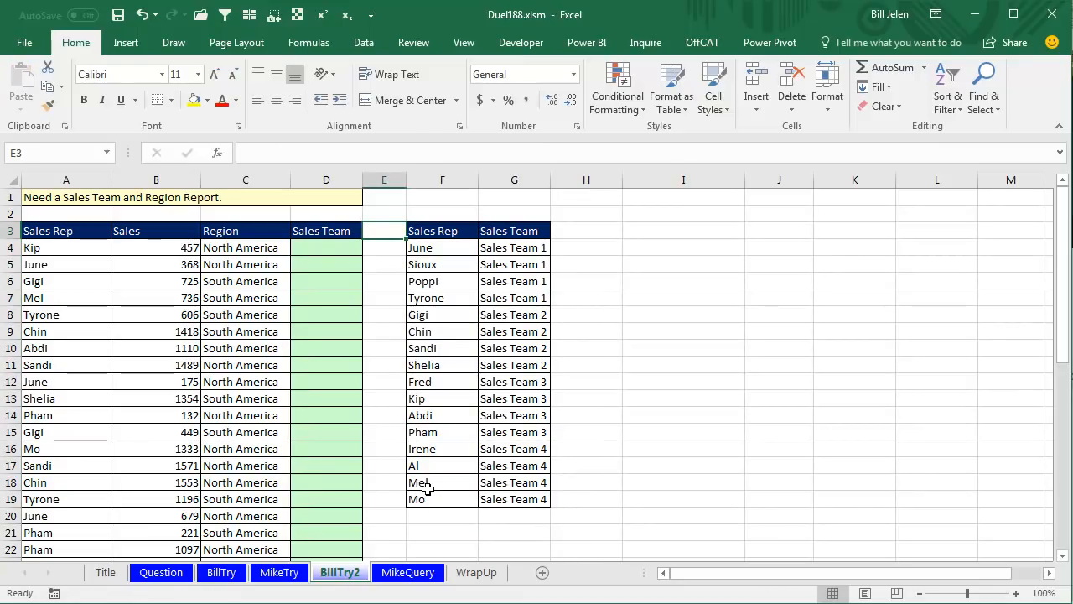
key(Left)
key(Down)
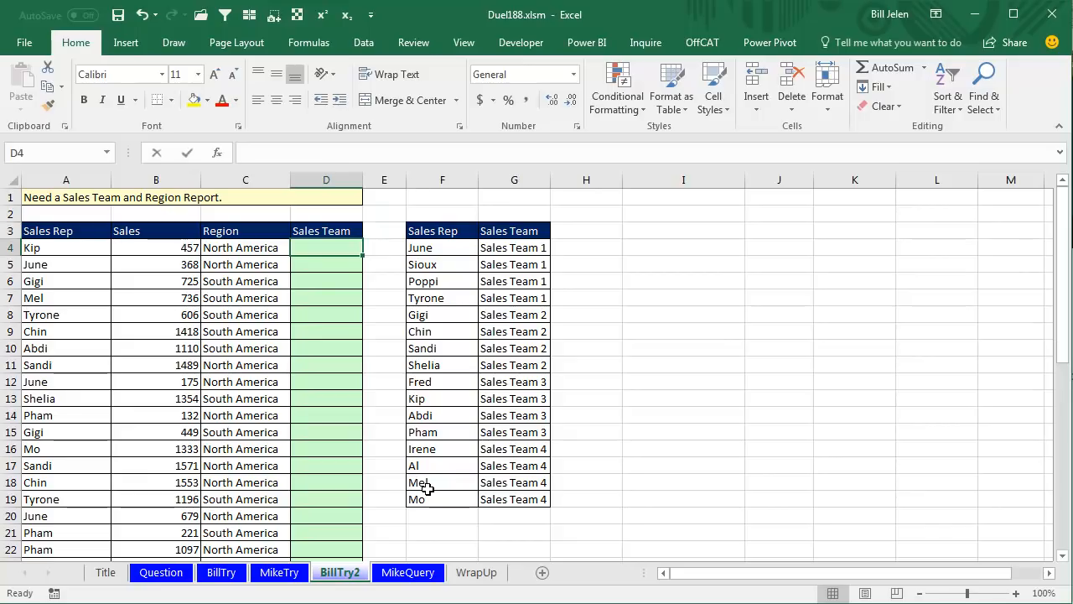
text(=vl)
key(Tab)
key(Left)
key(Left)
key(Left)
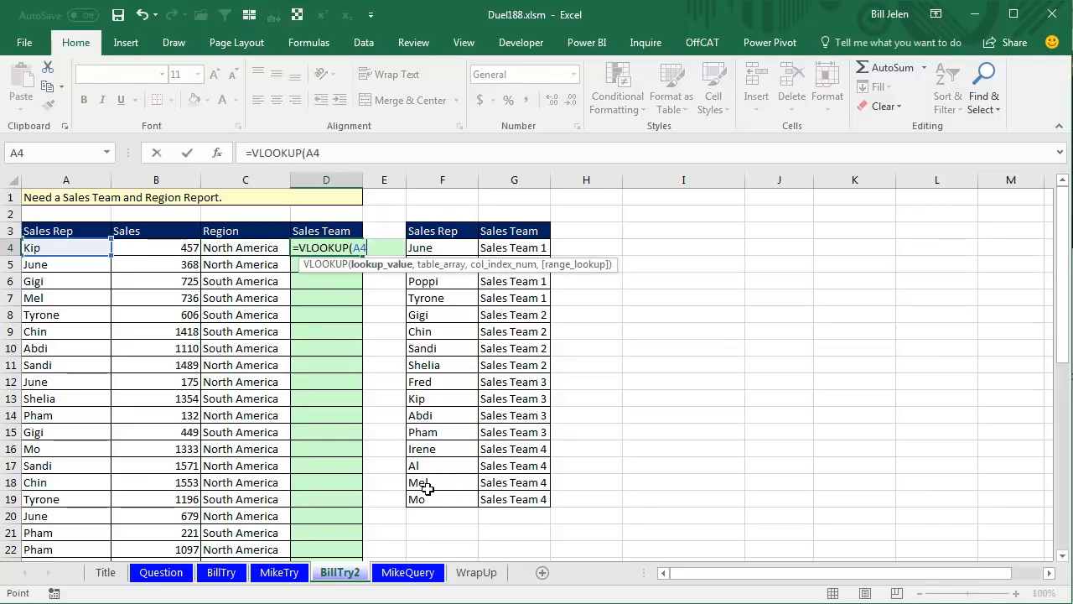
Complete the VLOOKUP in D4 with absolute range $F$4:$G$19, column 2 and FALSE, and fill it down the Sales Team column.
text(,)
key(Right)
key(Right)
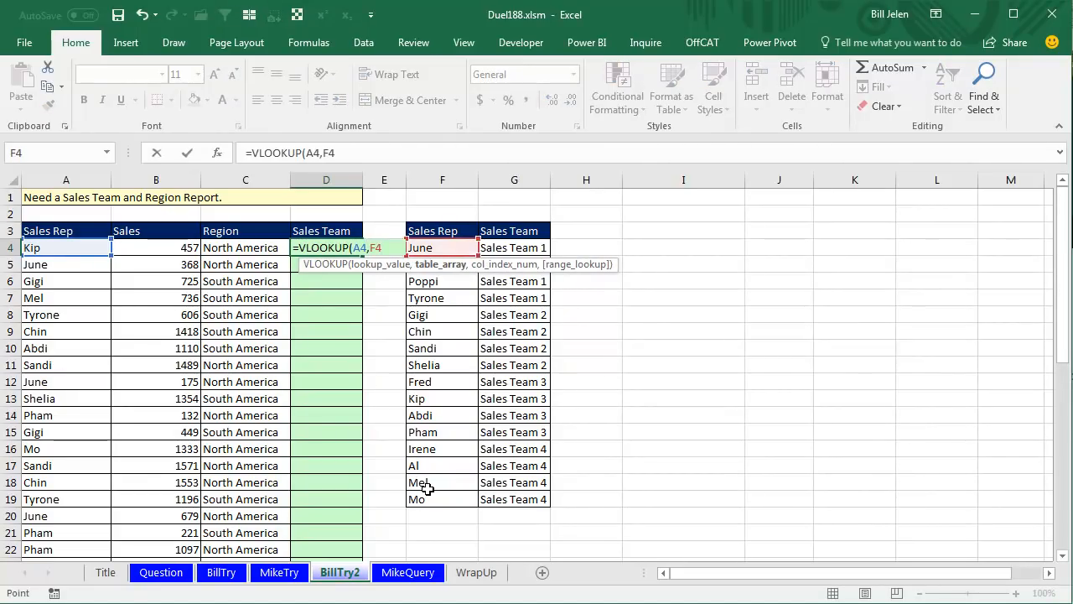
key(shift+Right)
key(ctrl+shift+Down)
key(F4)
text(,2,False))
key(ctrl+Return)
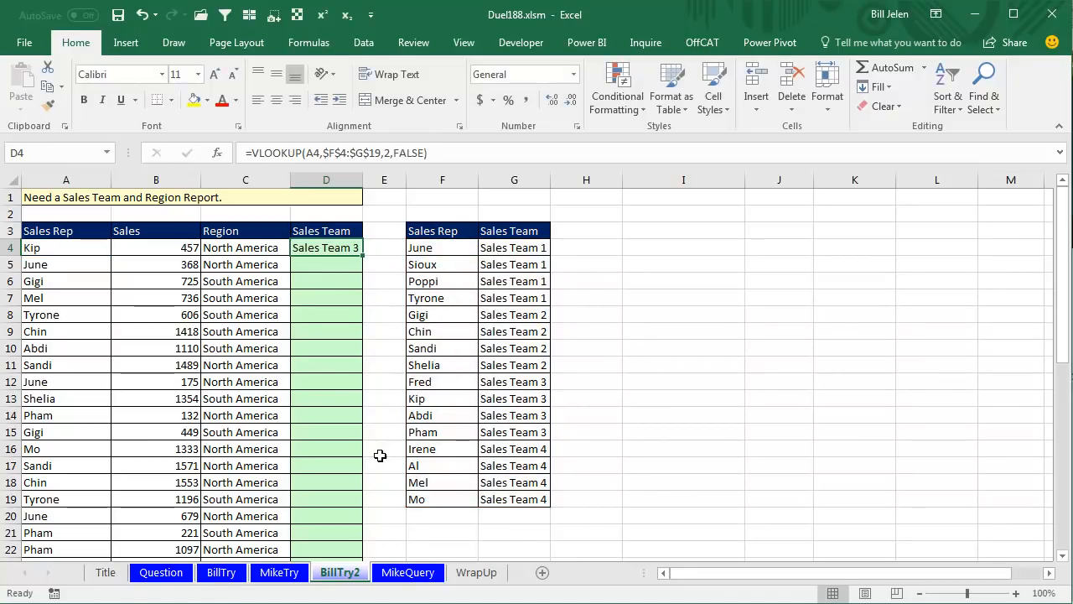
double_click(362, 255)
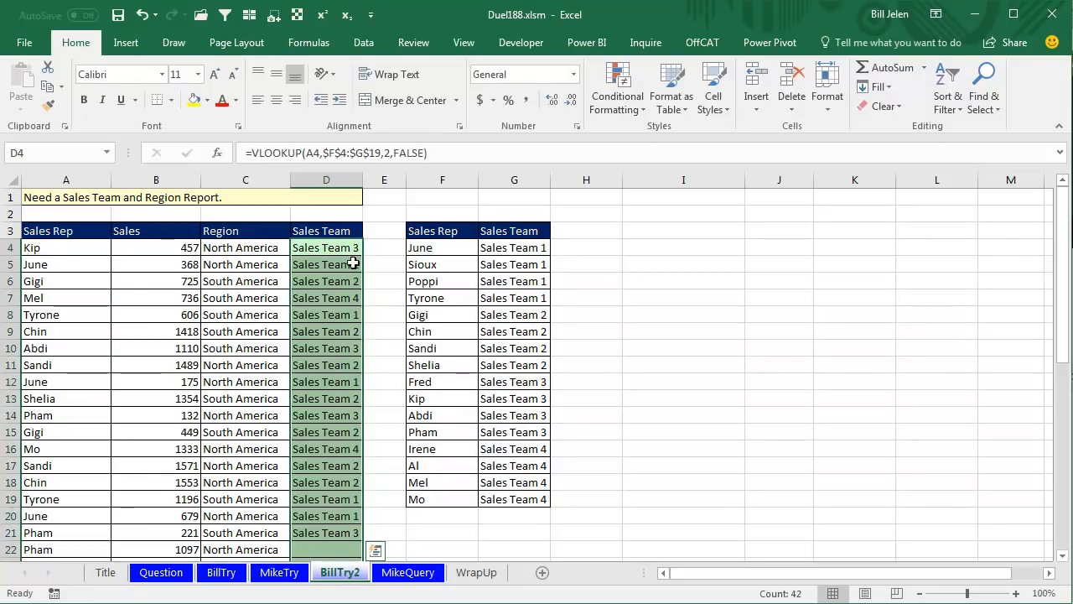
Create a PivotTable from BillTry2!$A$3:$D$45 on the existing worksheet at I5.
click(253, 247)
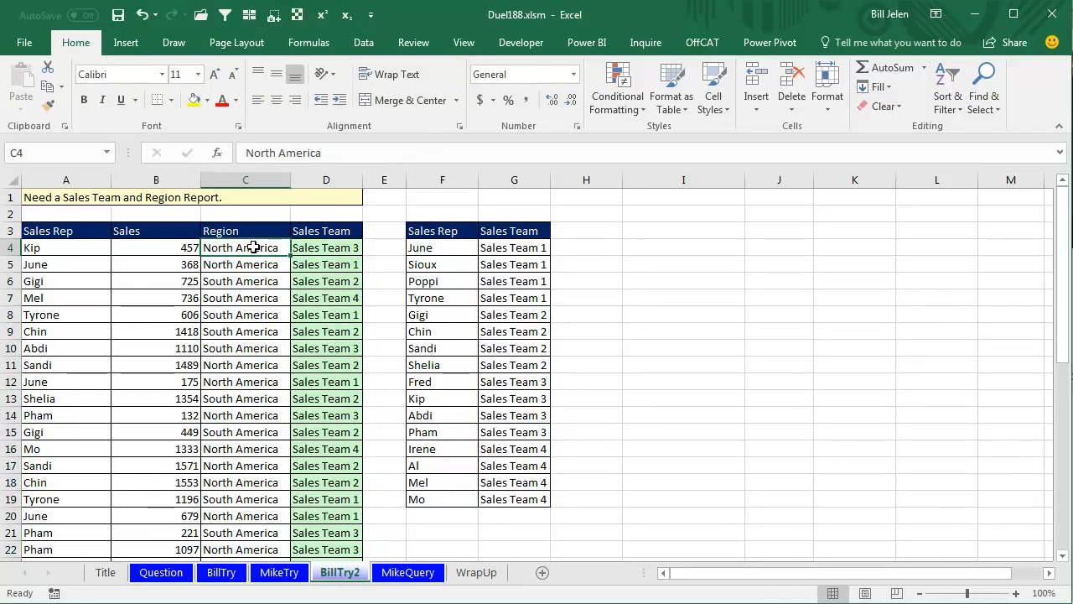
click(126, 43)
click(33, 77)
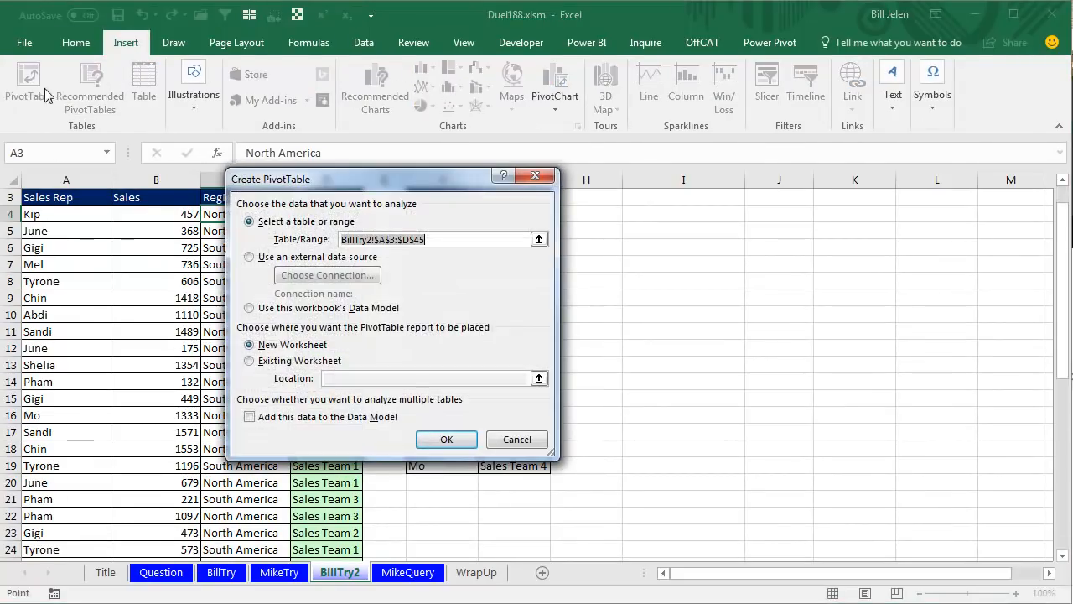
click(249, 360)
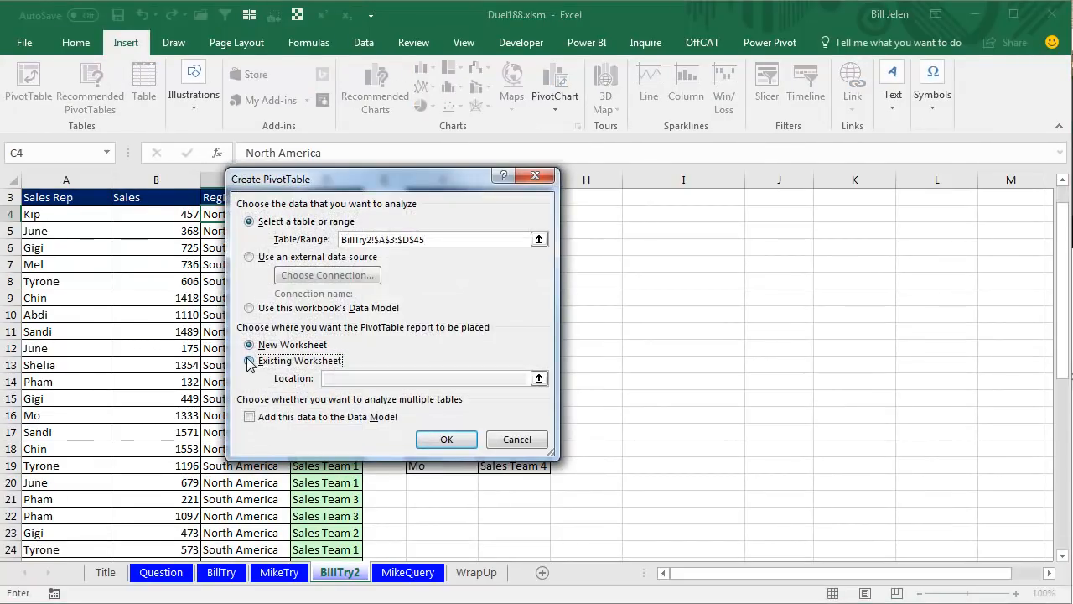
click(640, 230)
click(451, 437)
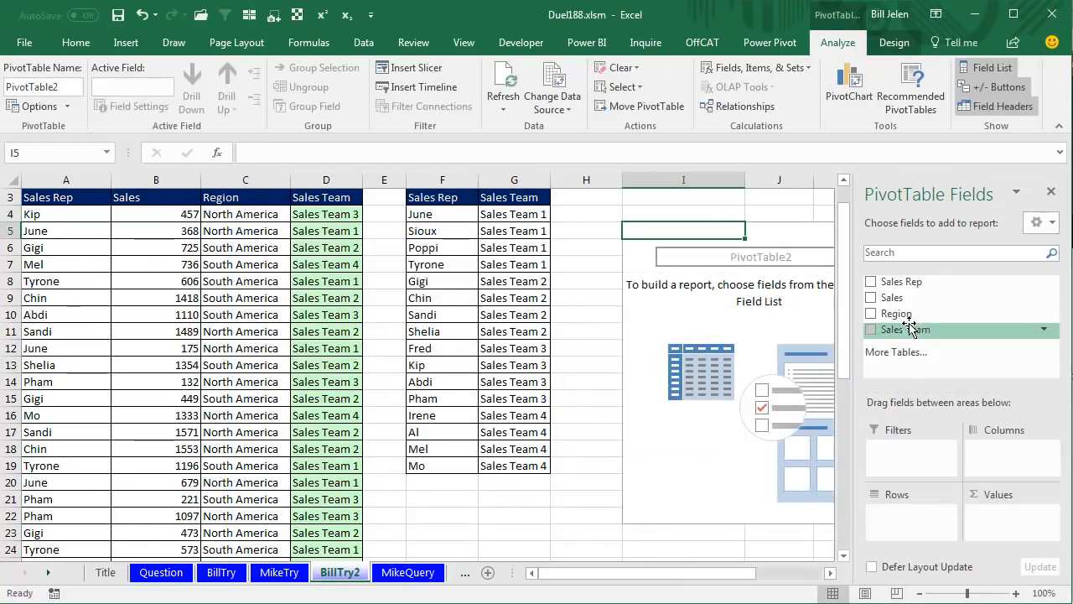
Lay out the PivotTable with Sales Team in columns, Region in rows and Sales in values.
drag(901, 329, 1005, 450)
drag(903, 312, 905, 513)
drag(899, 307, 1010, 521)
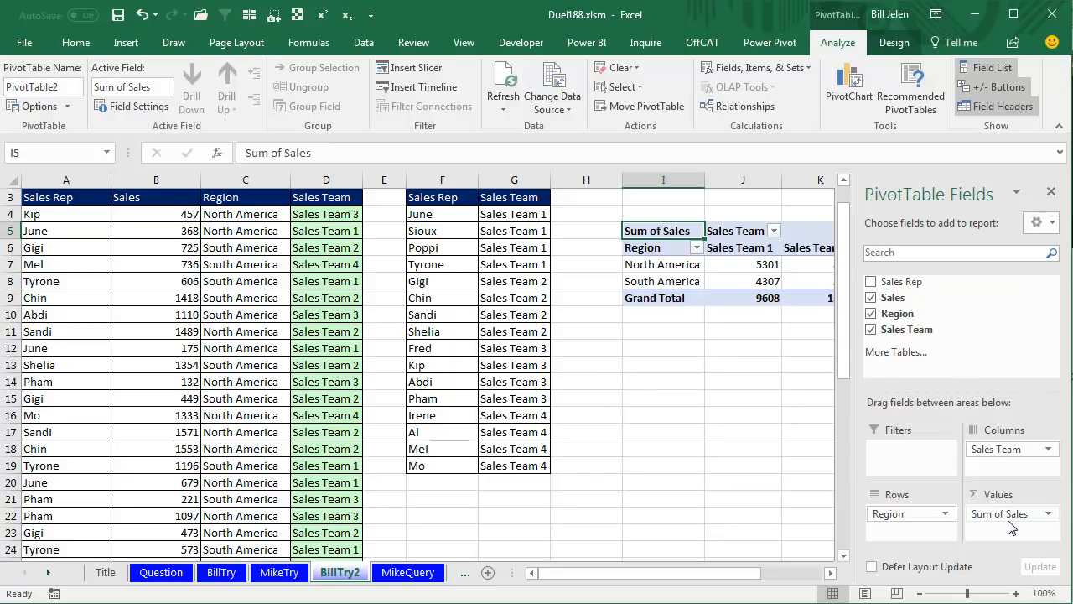
Swap the PivotTable fields so Sales Team is in rows and Region in columns, and add Sales Rep beneath Sales Team.
drag(1002, 451, 920, 531)
drag(1010, 461, 1009, 461)
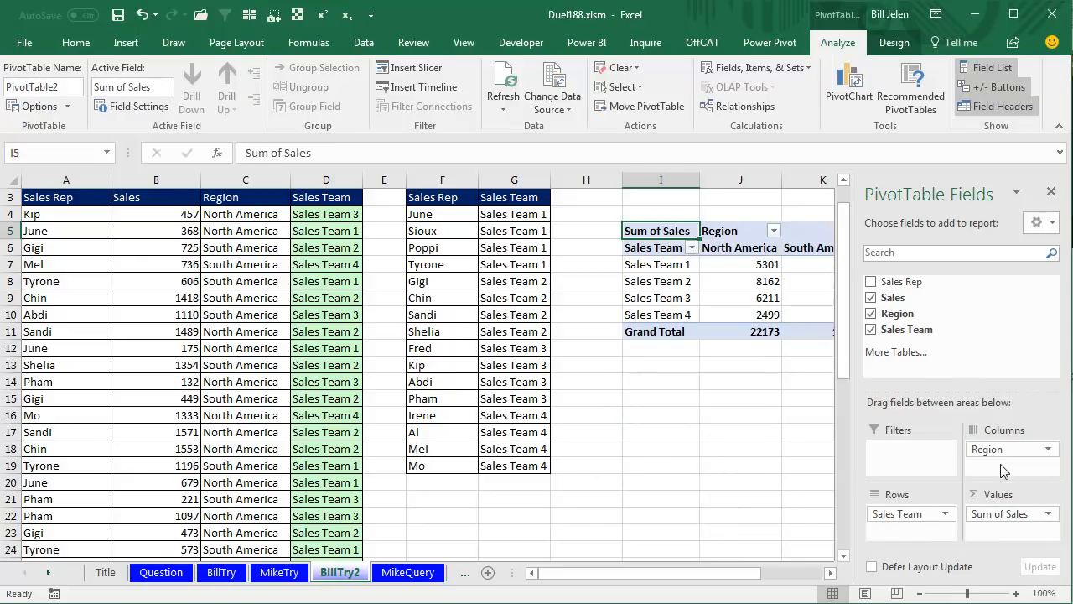
drag(897, 287, 937, 531)
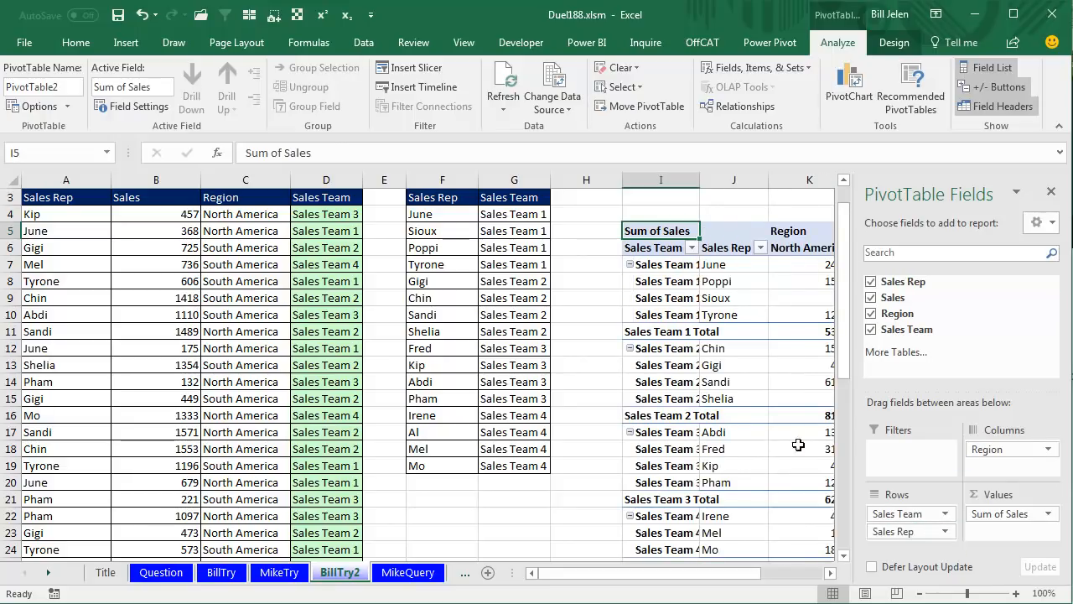
Collapse the entire Sales Team field in the PivotTable to hide the individual sales reps.
click(831, 573)
click(832, 574)
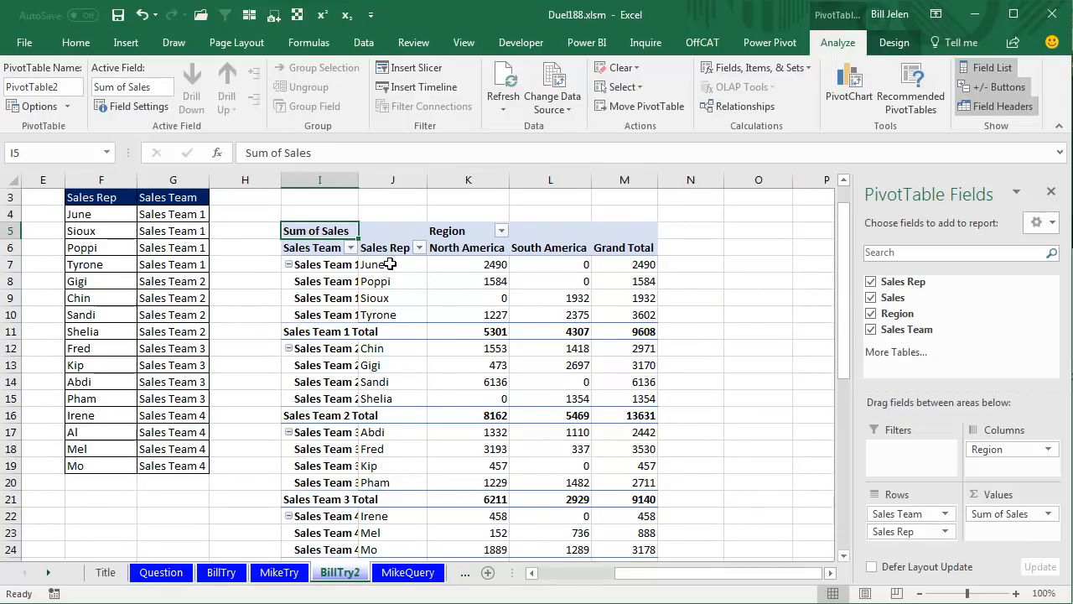
click(324, 240)
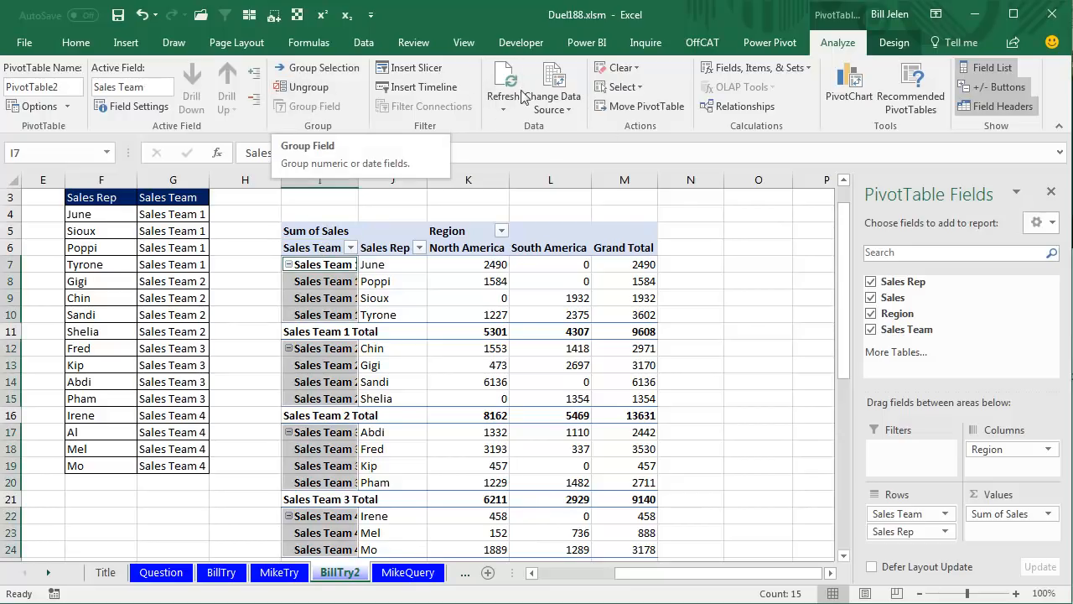
click(253, 101)
click(373, 283)
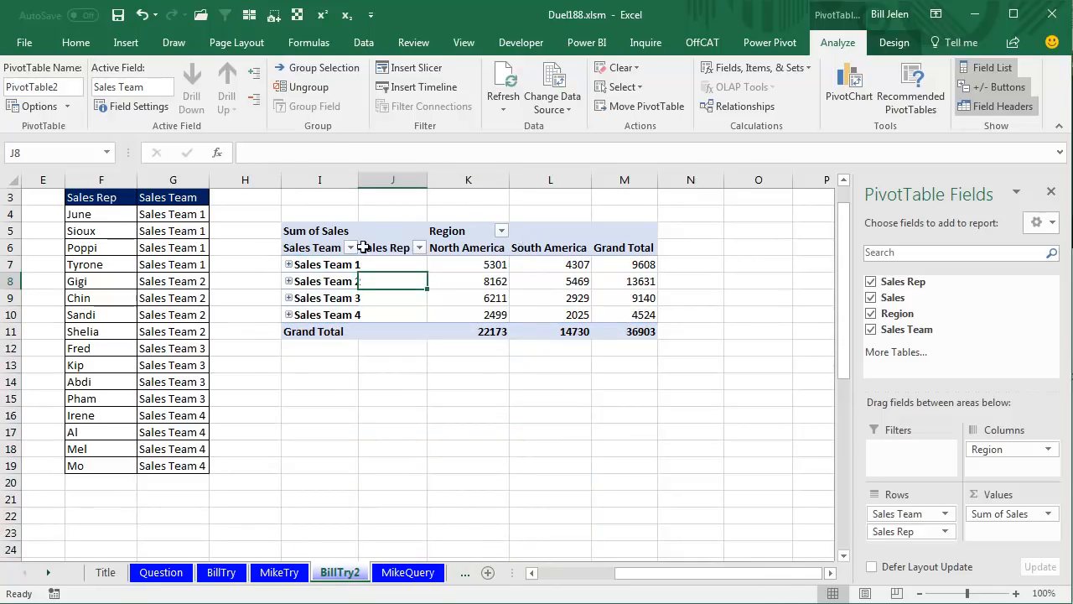
Expand and re-collapse Sales Team 2 in the PivotTable, and review the VLOOKUP formula in D4 without changing it.
click(288, 281)
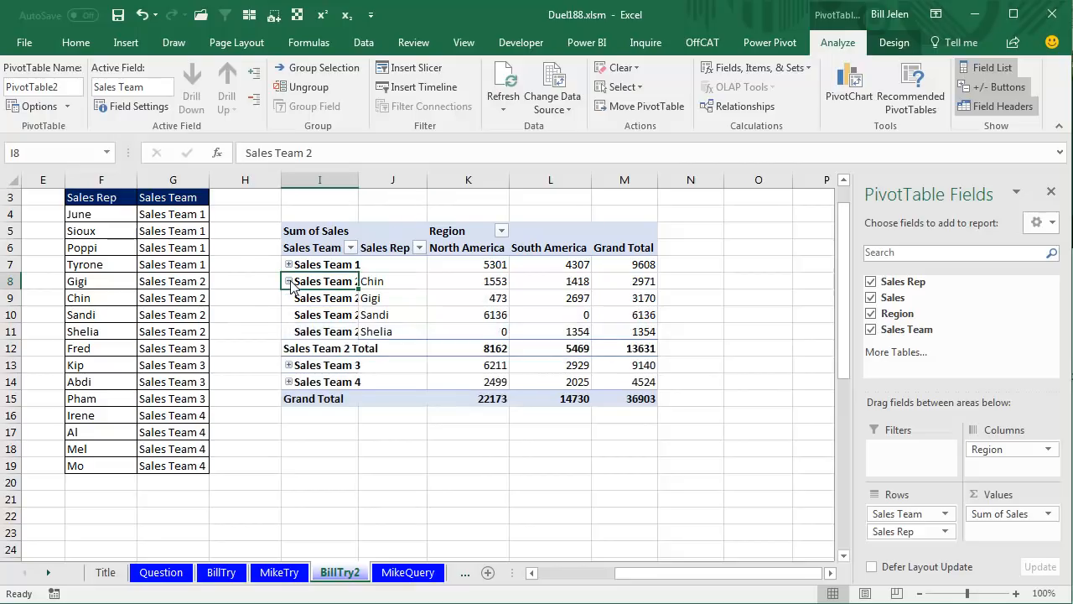
click(289, 281)
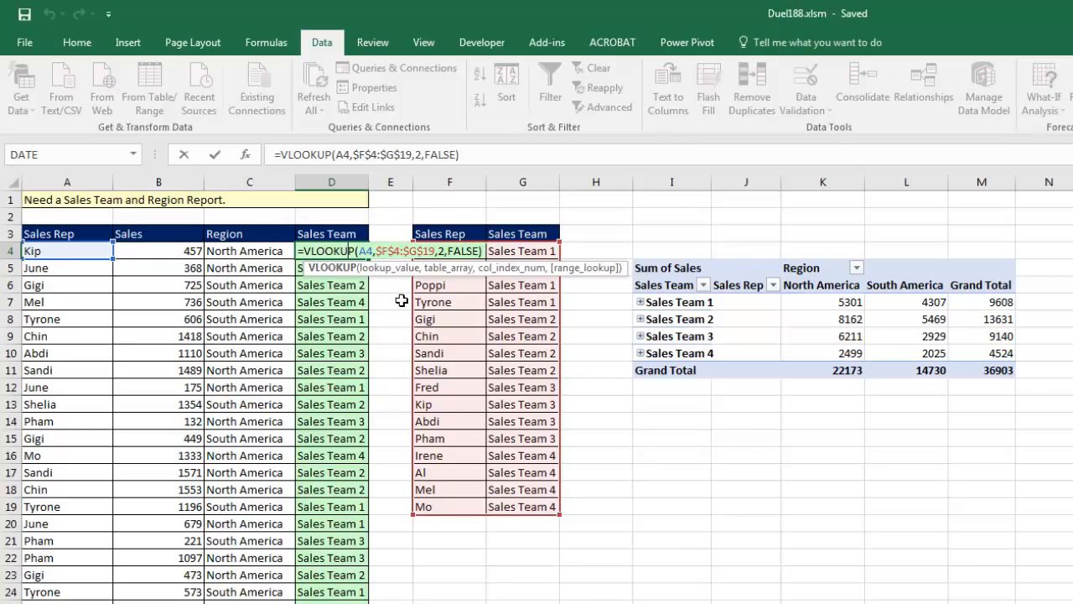
key(ctrl+Return)
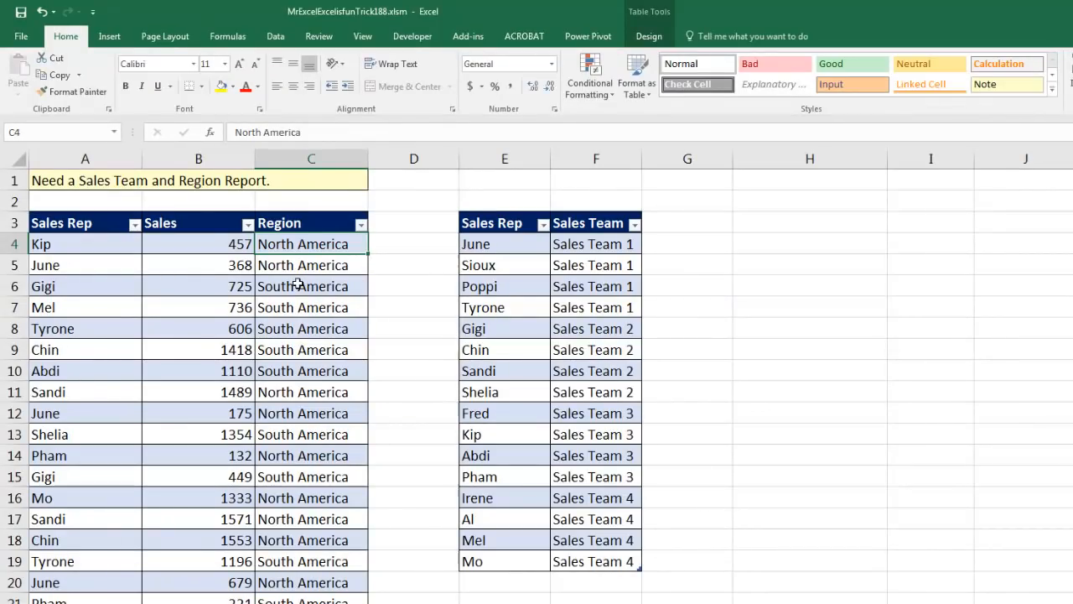
In the MrExcelExcelisfunTrick188.xlsm workbook, check the table names of the sales table and the sales team table.
click(649, 36)
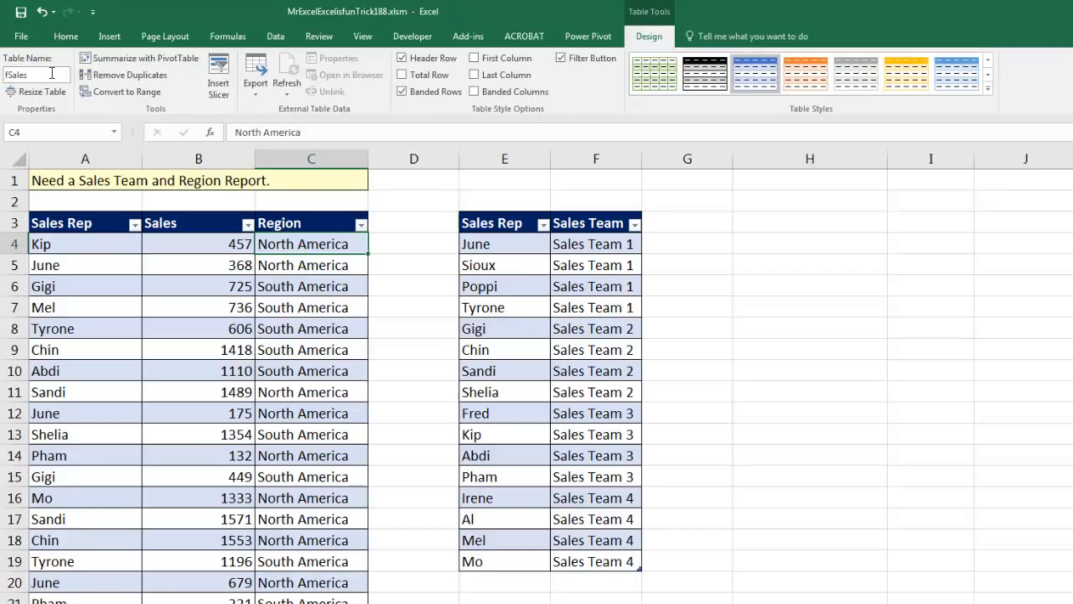
click(518, 272)
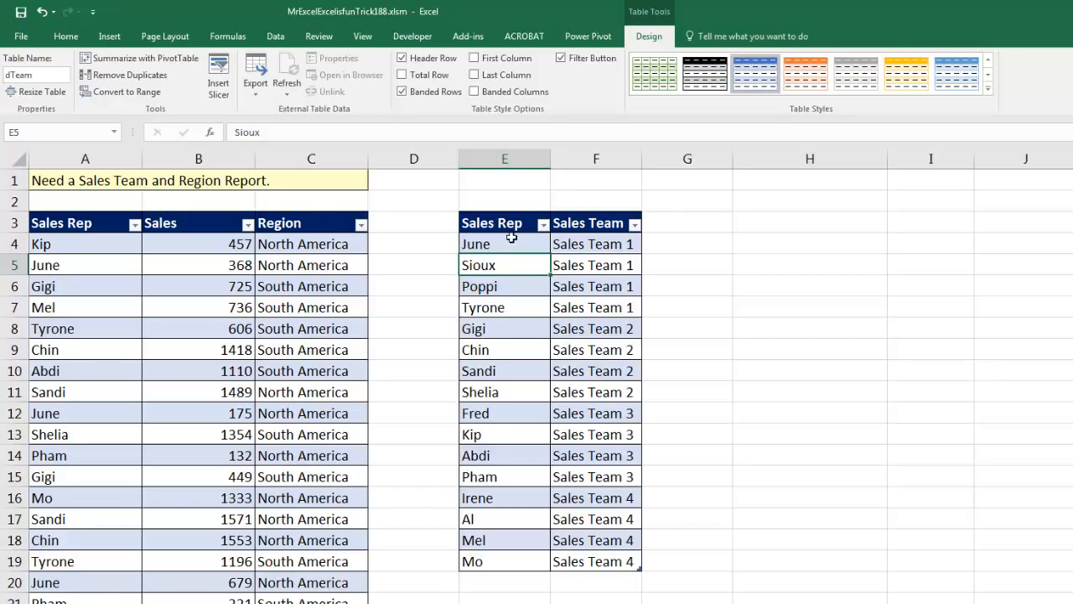
Start a new table relationship with fSales as the table and Sales Rep as its foreign column.
click(281, 41)
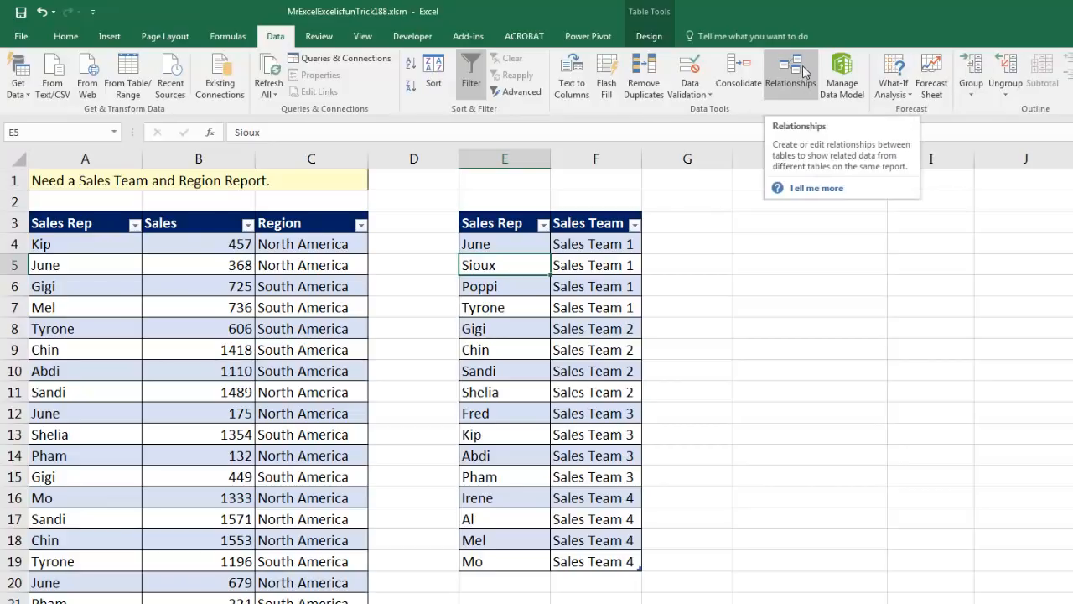
click(317, 265)
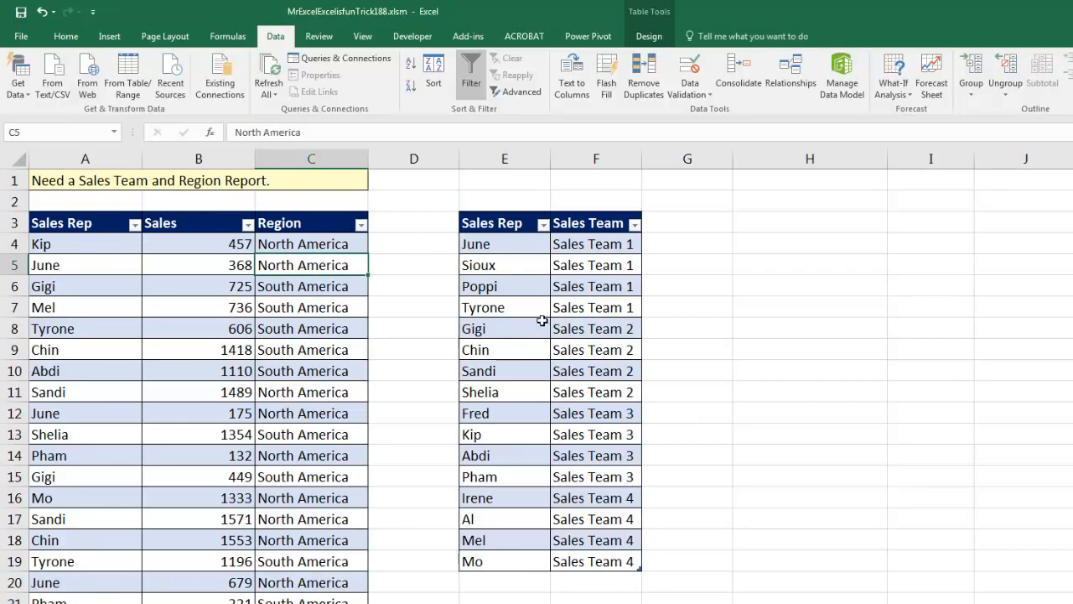
click(800, 81)
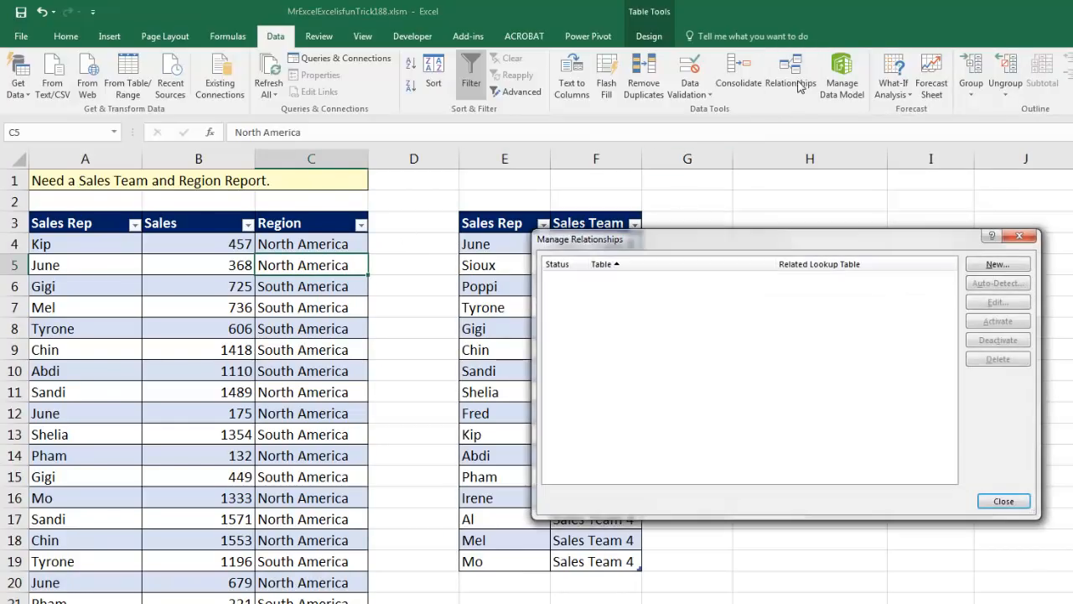
drag(858, 239, 559, 276)
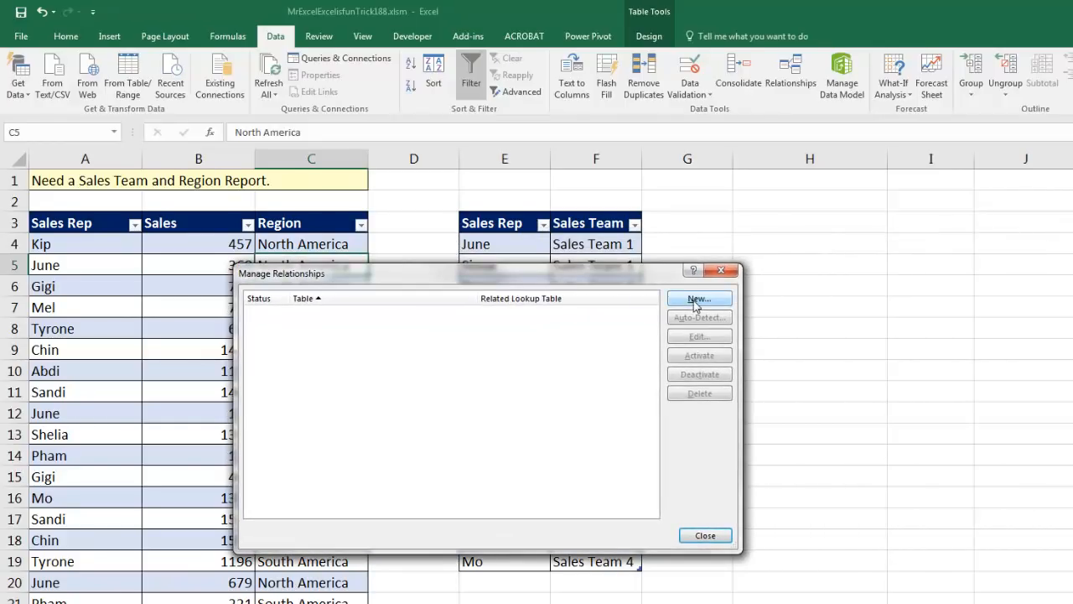
click(698, 300)
click(561, 338)
click(582, 371)
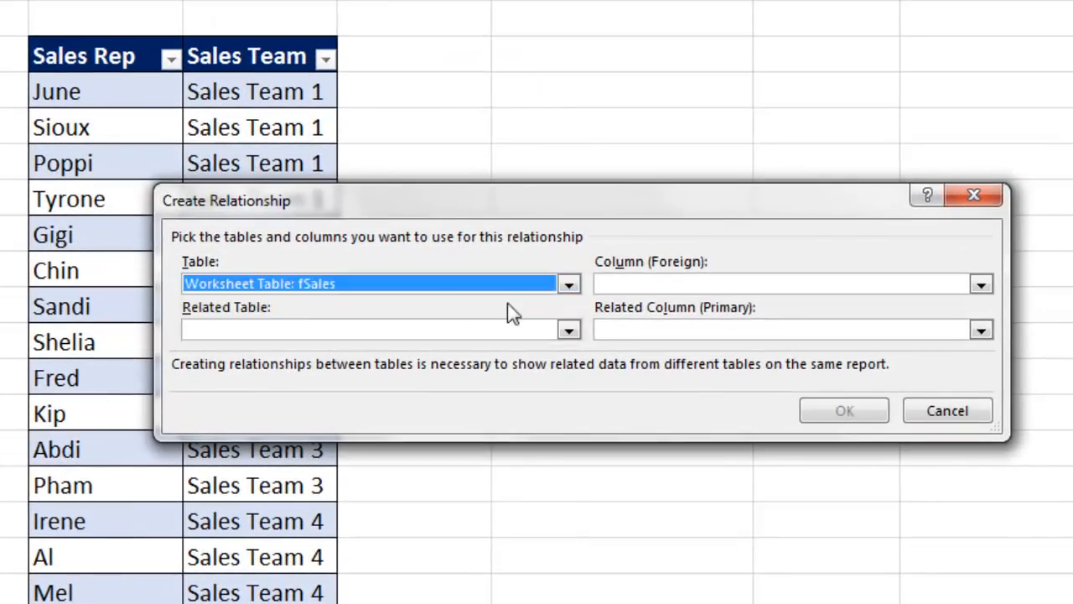
click(642, 283)
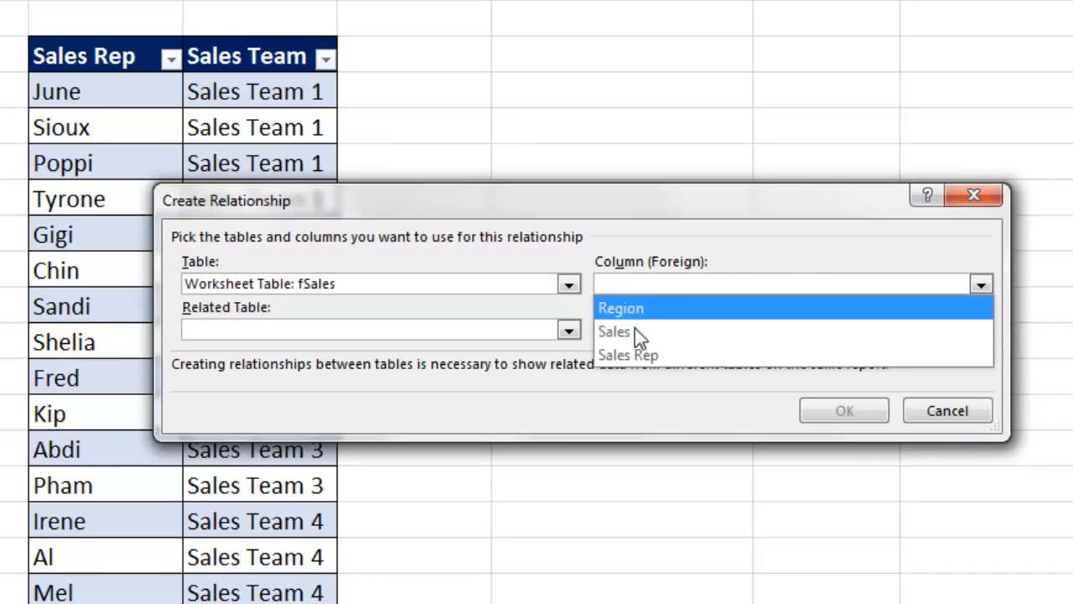
click(634, 358)
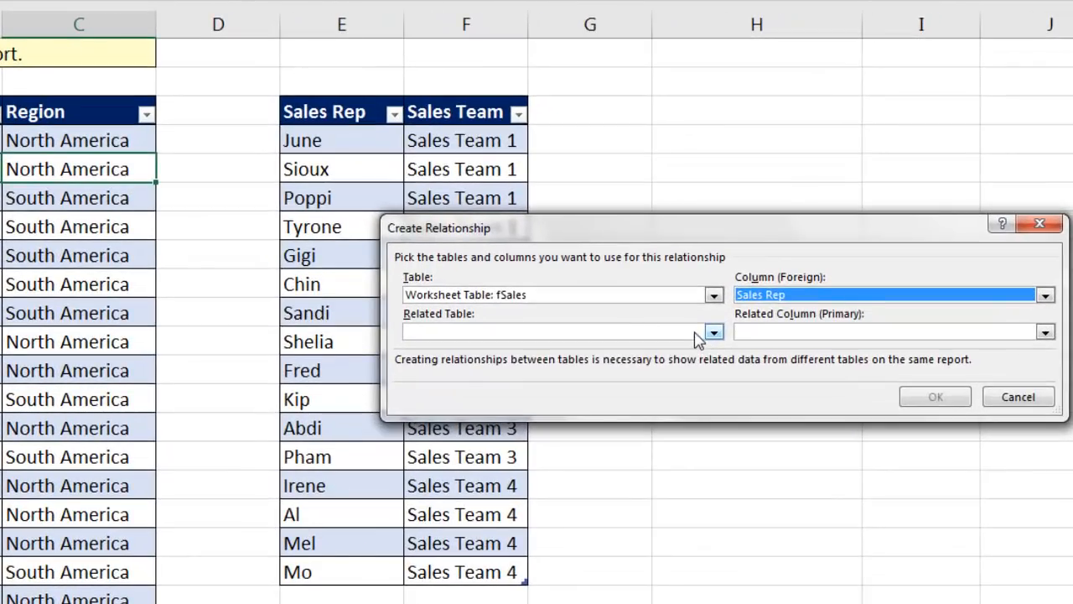
Set dTeam as the related table with Sales Rep as the primary column, and create the relationship.
click(783, 266)
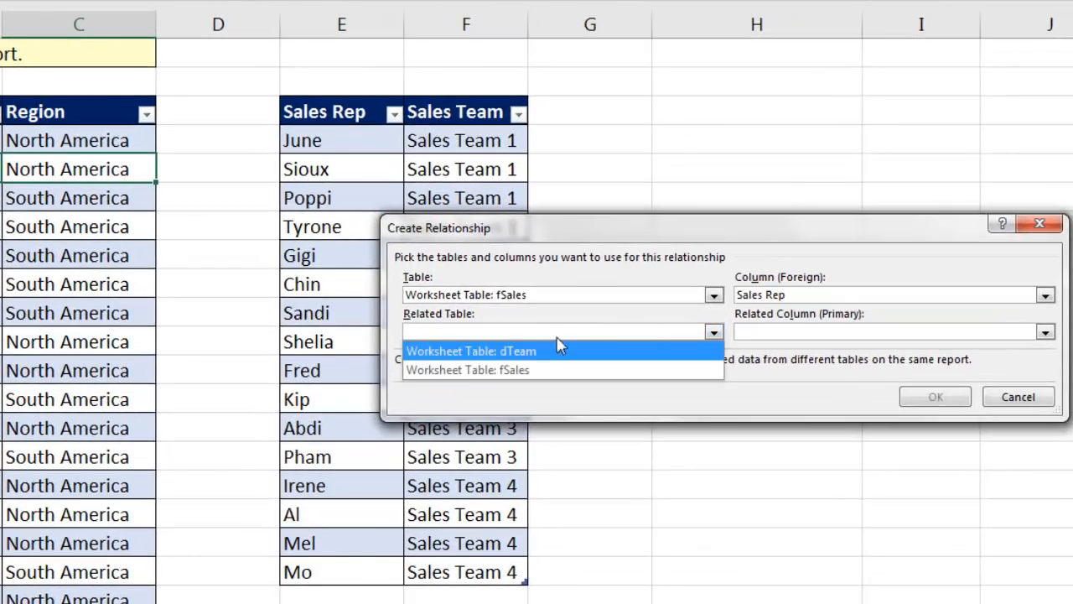
click(534, 358)
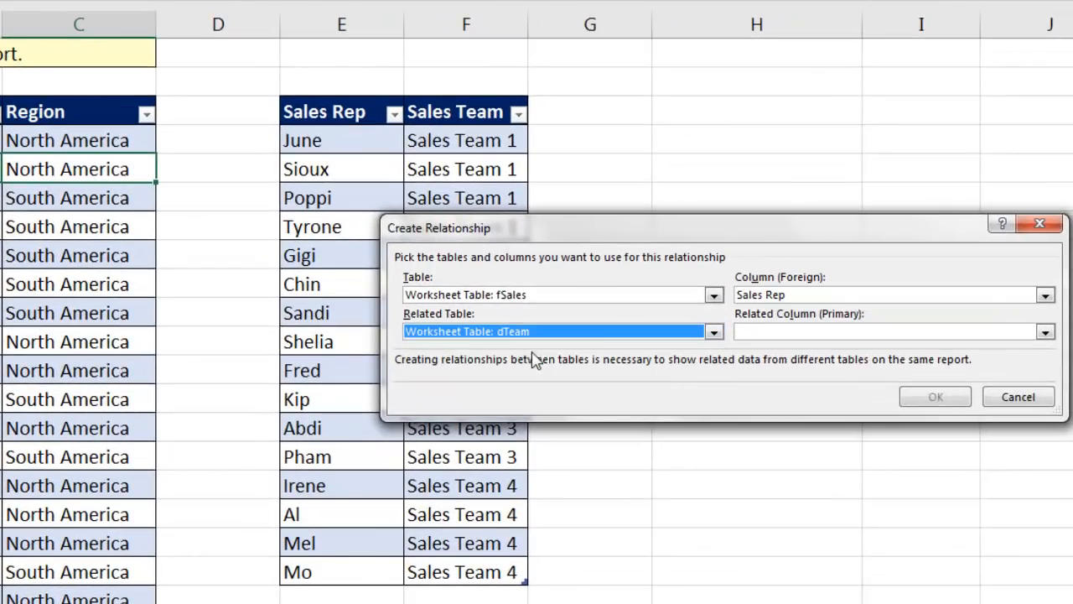
click(798, 333)
click(779, 352)
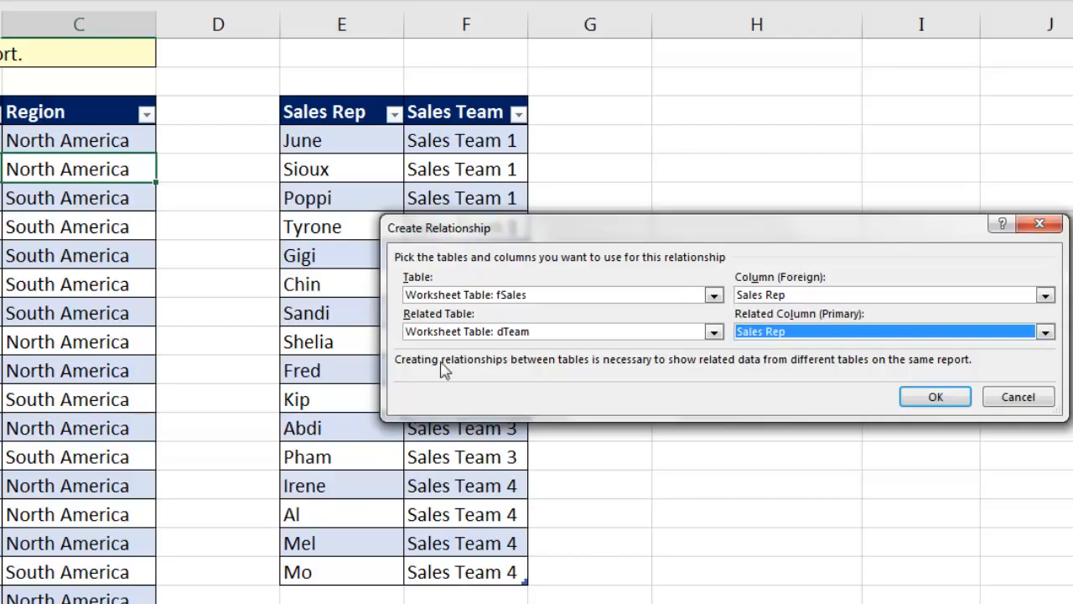
click(929, 396)
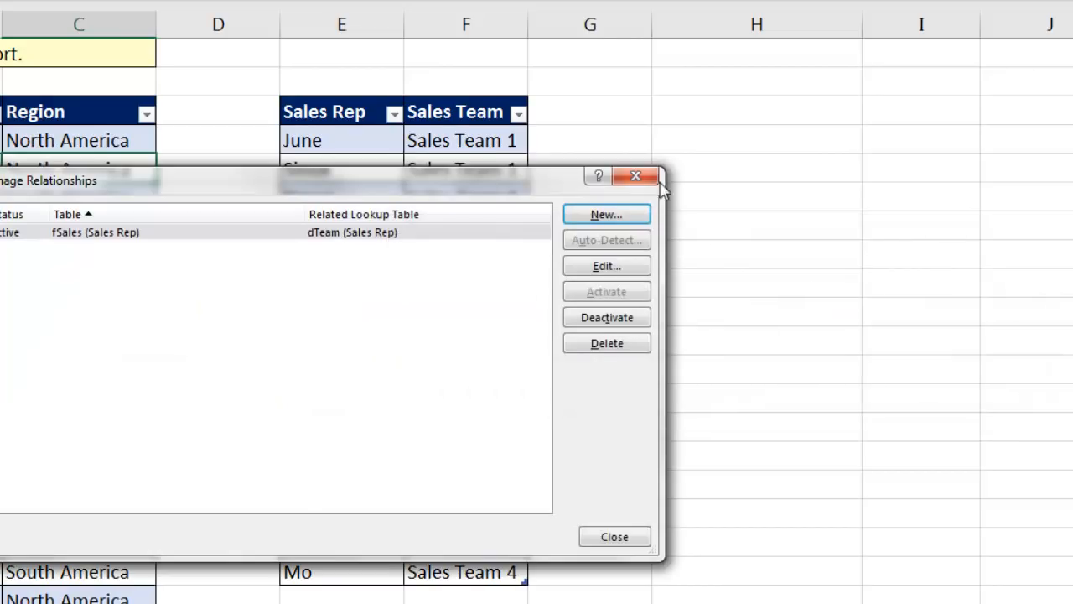
Close the relationships manager and create a PivotTable from the workbook's Data Model in cell H3 of the existing worksheet.
click(653, 177)
click(665, 110)
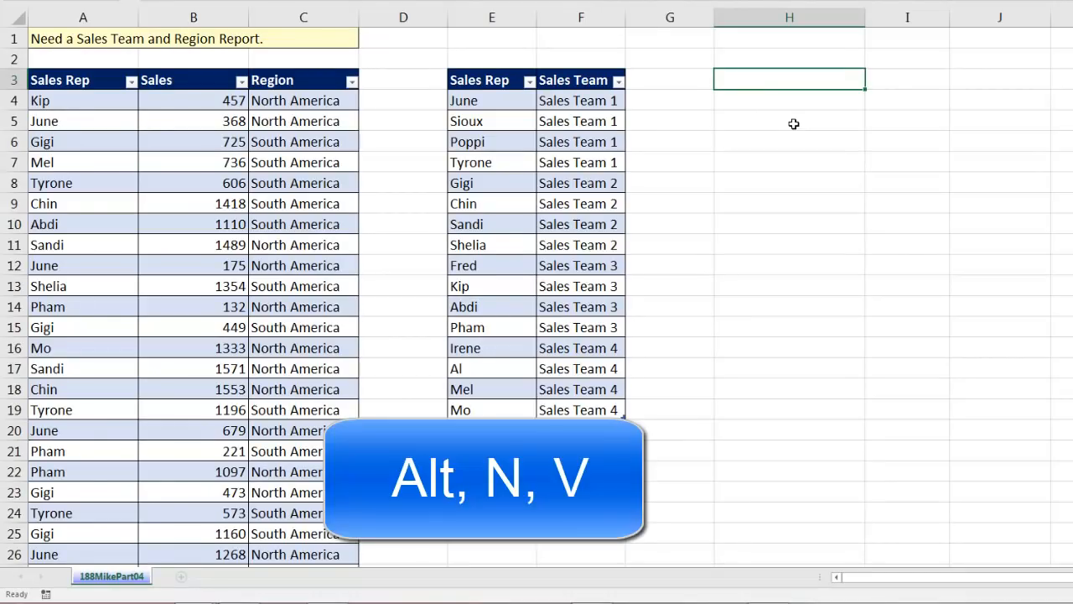
key(alt+n)
key(v)
drag(506, 140, 878, 143)
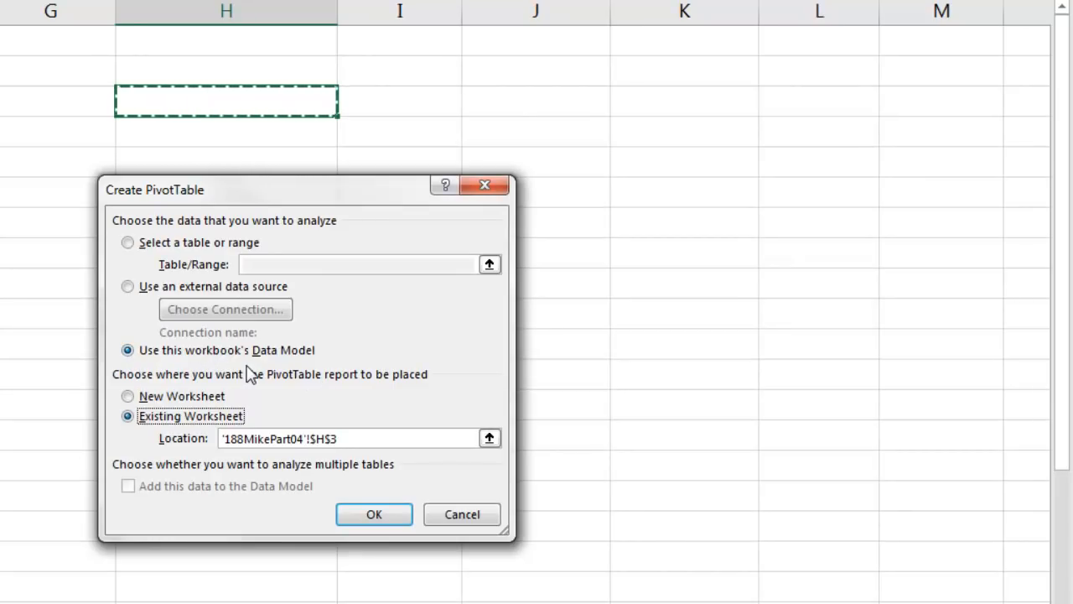
click(373, 514)
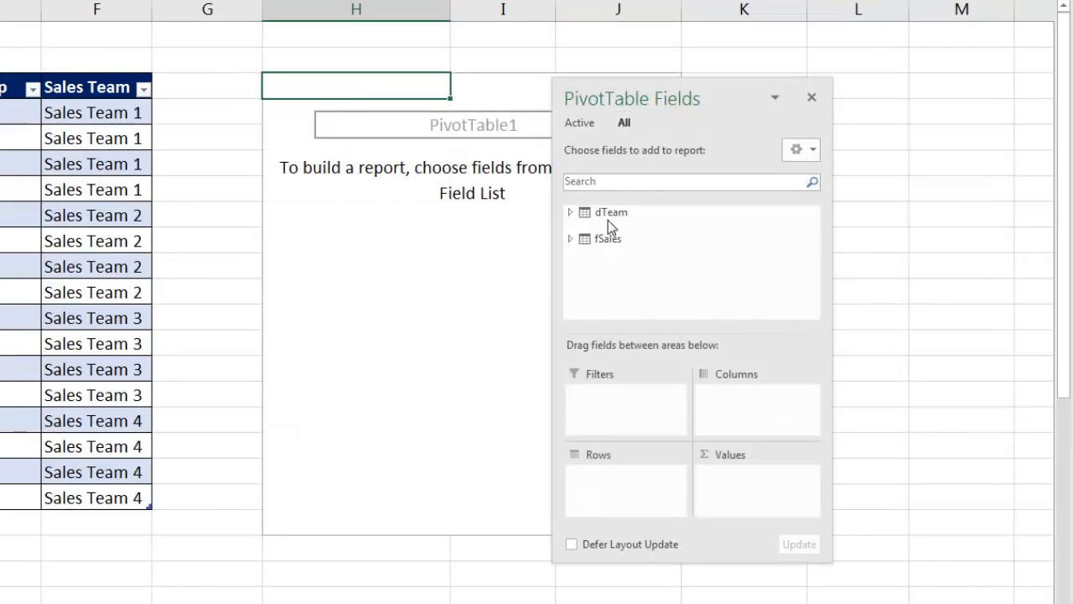
Add Sales Team and Sales Rep from dTeam as PivotTable rows, and Sales from fSales as the summed values.
click(569, 211)
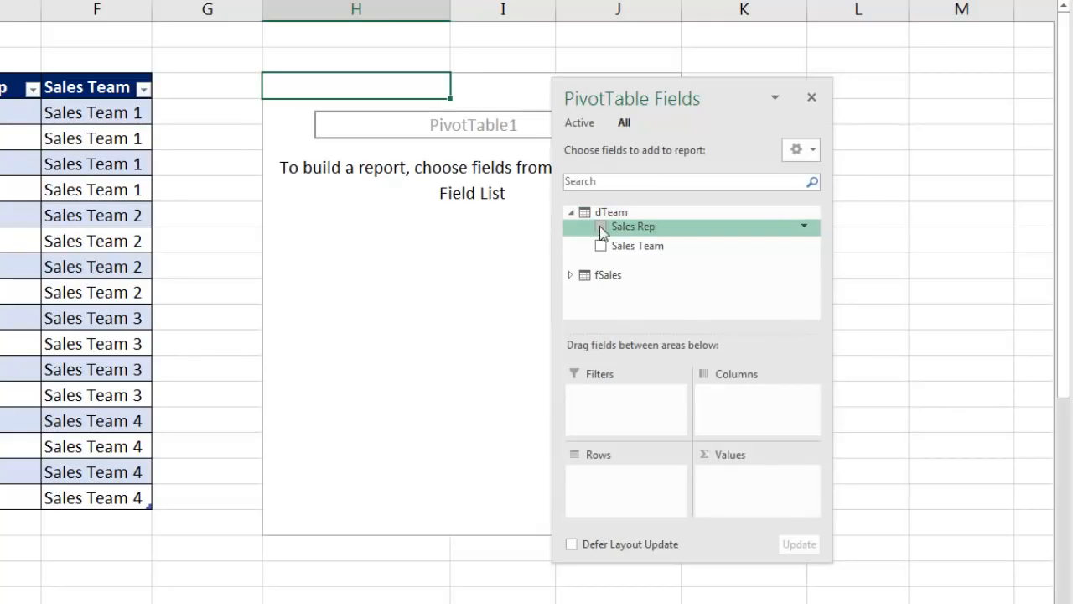
drag(639, 250, 616, 487)
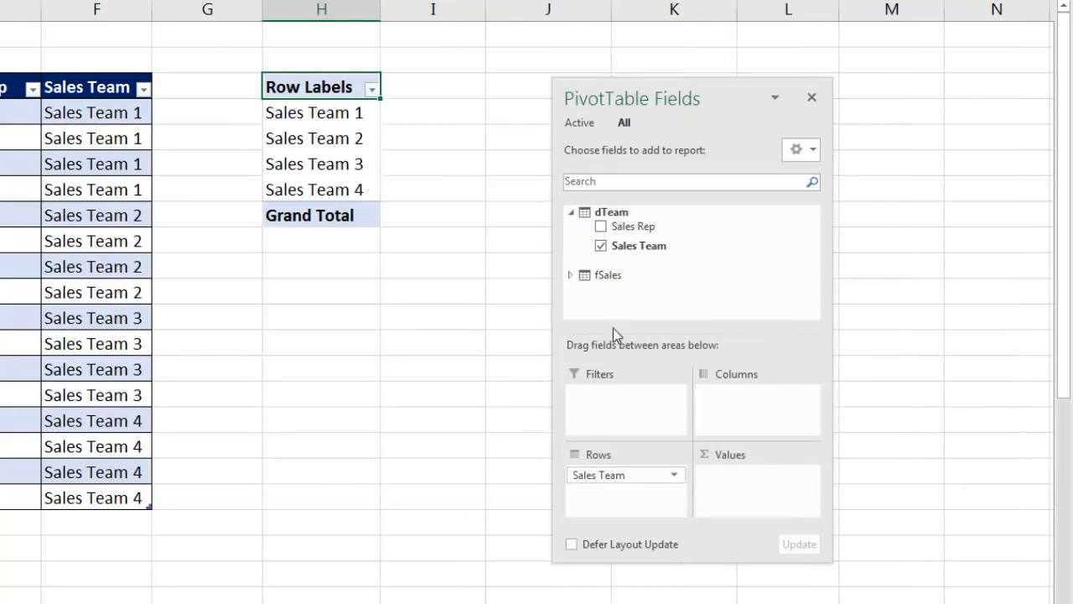
drag(621, 226, 628, 494)
click(570, 274)
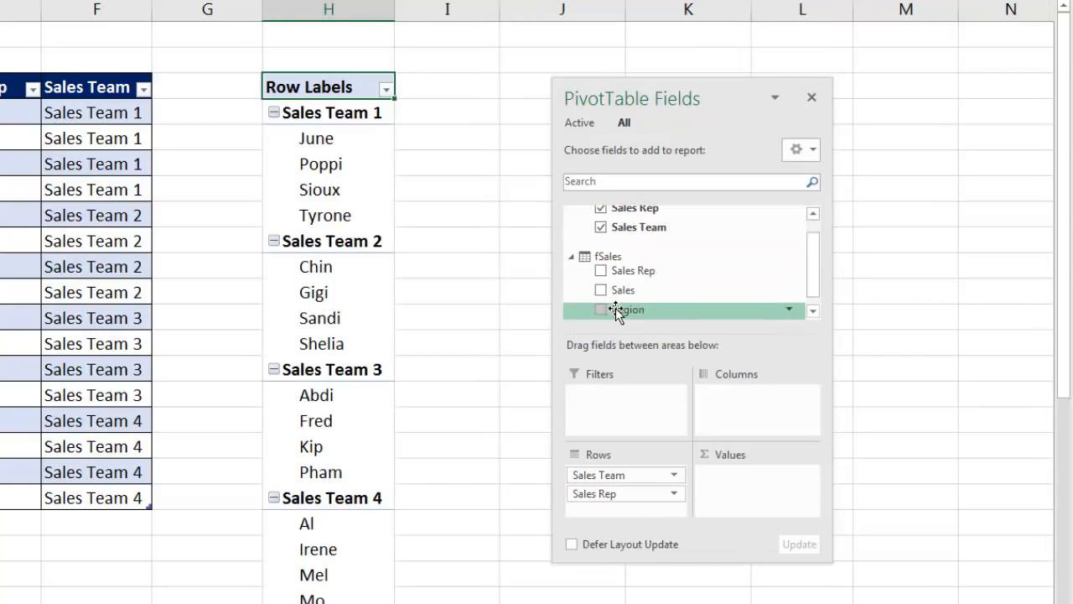
drag(614, 287, 749, 476)
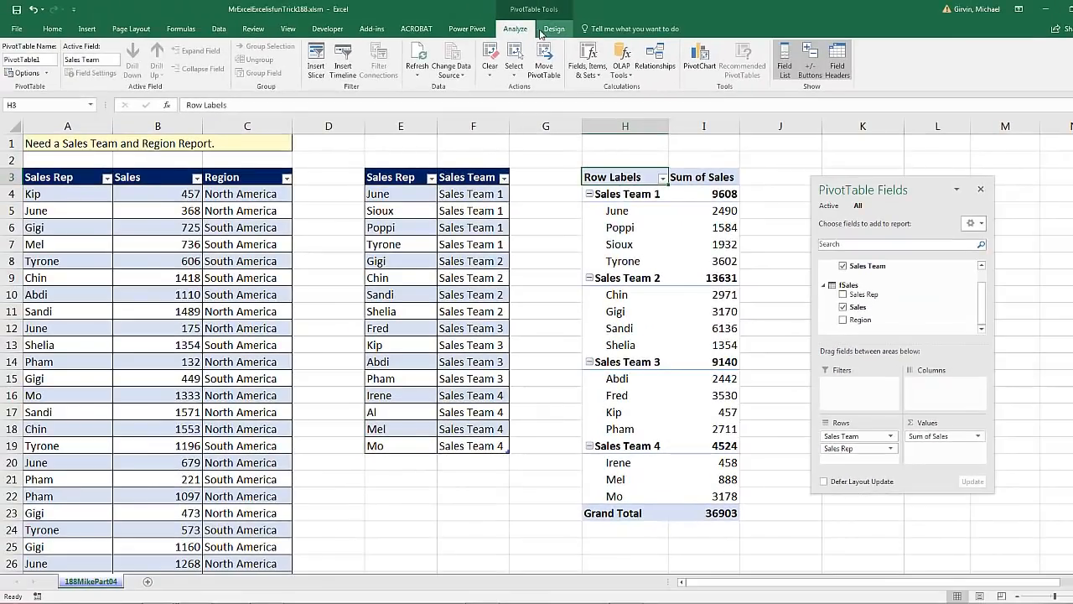
Show the PivotTable in tabular form and move the field list clear of the report.
click(549, 29)
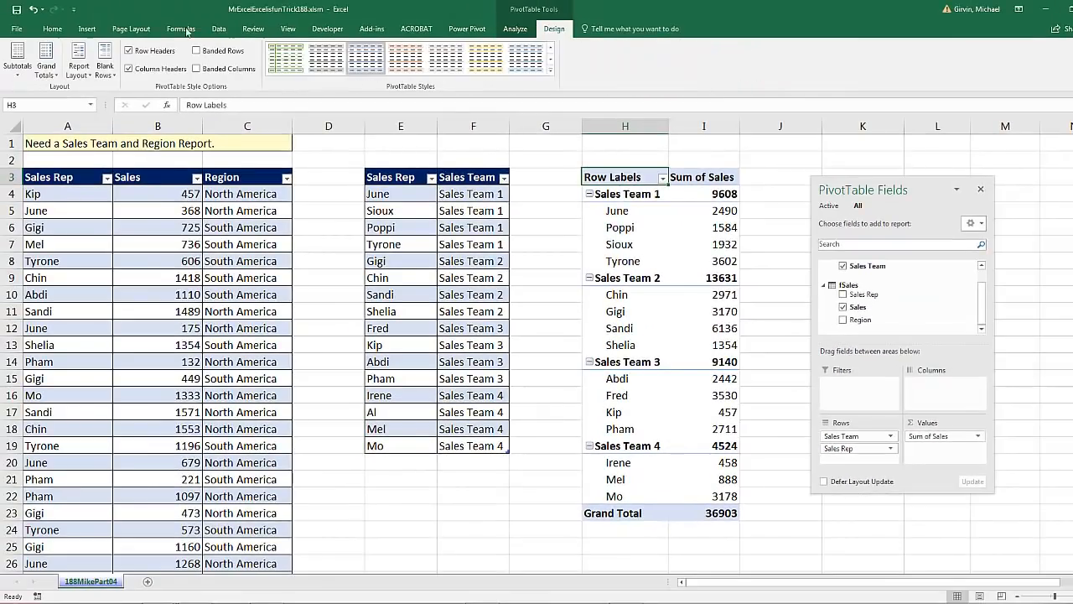
click(79, 60)
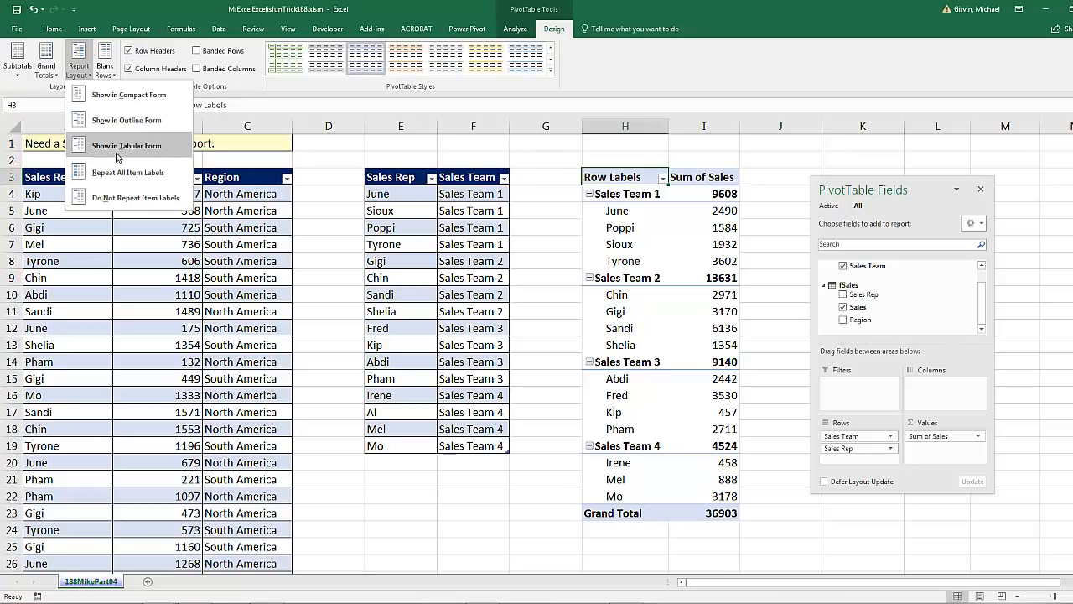
click(115, 147)
double_click(880, 193)
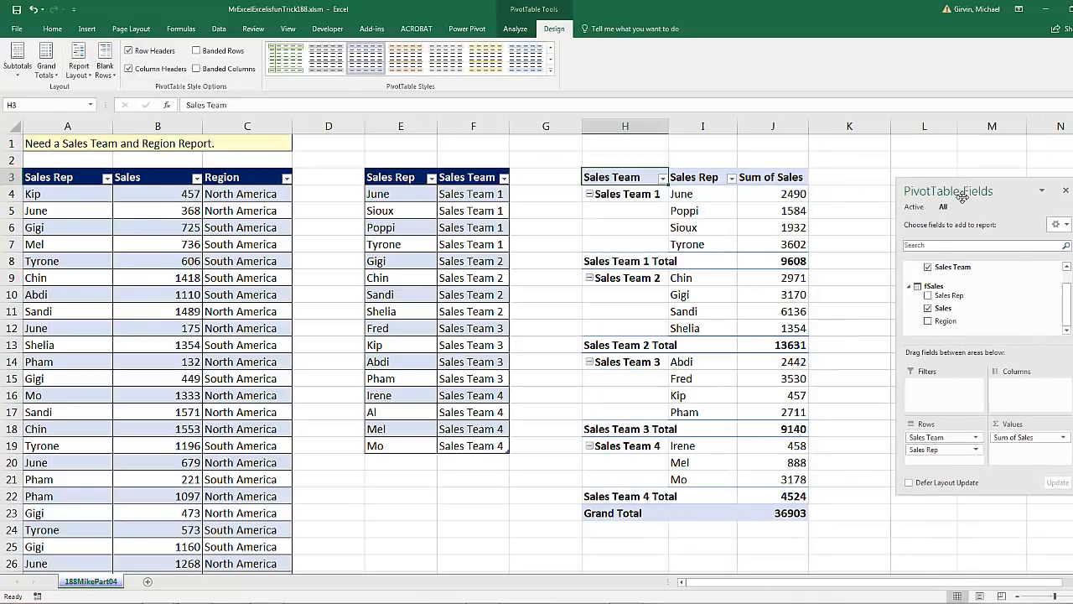
Format the Sum of Sales values as Currency with the $ symbol and 0 decimal places.
right_click(752, 193)
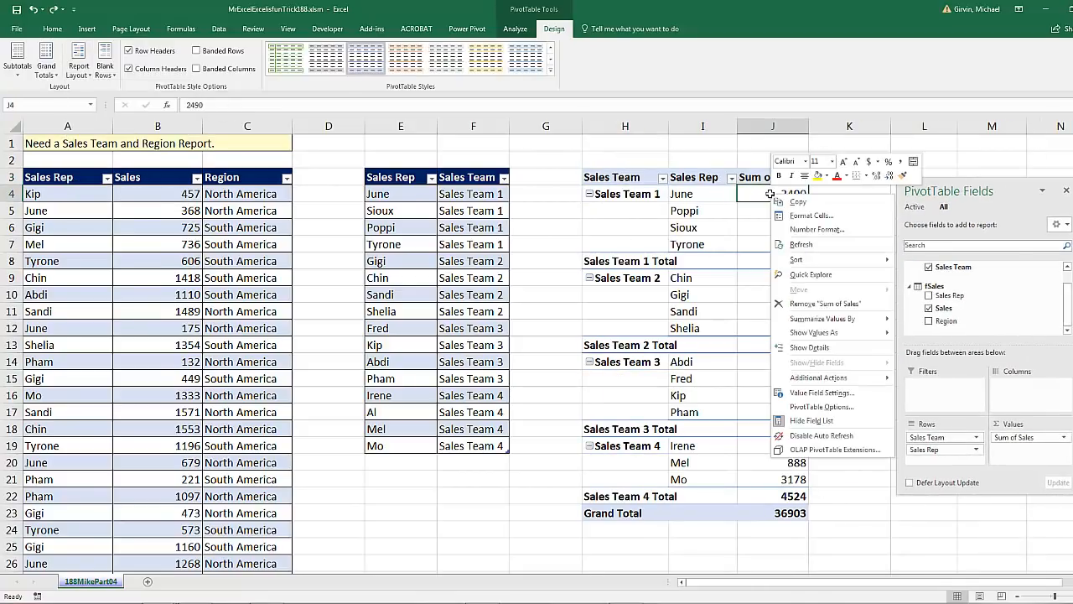
click(795, 230)
click(664, 150)
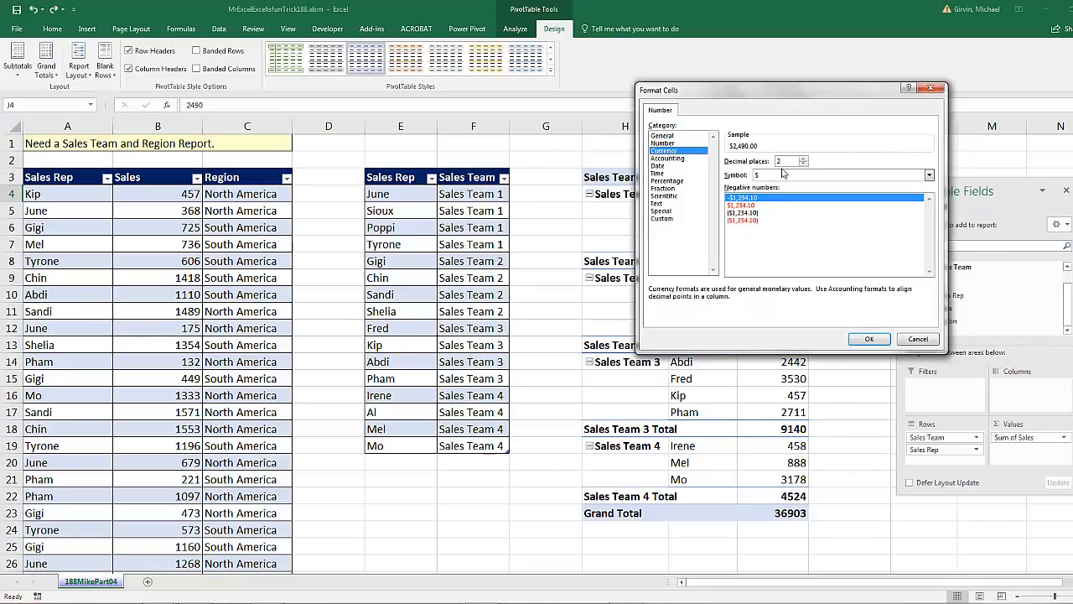
click(869, 339)
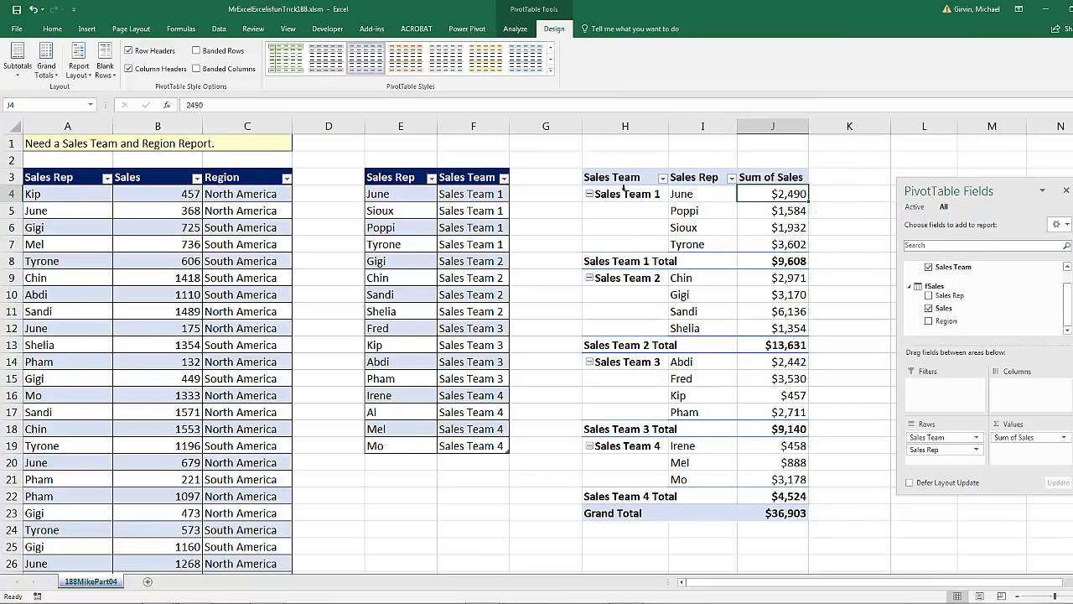
Collapse all four sales teams in the PivotTable and add Region from fSales as the column field.
click(589, 193)
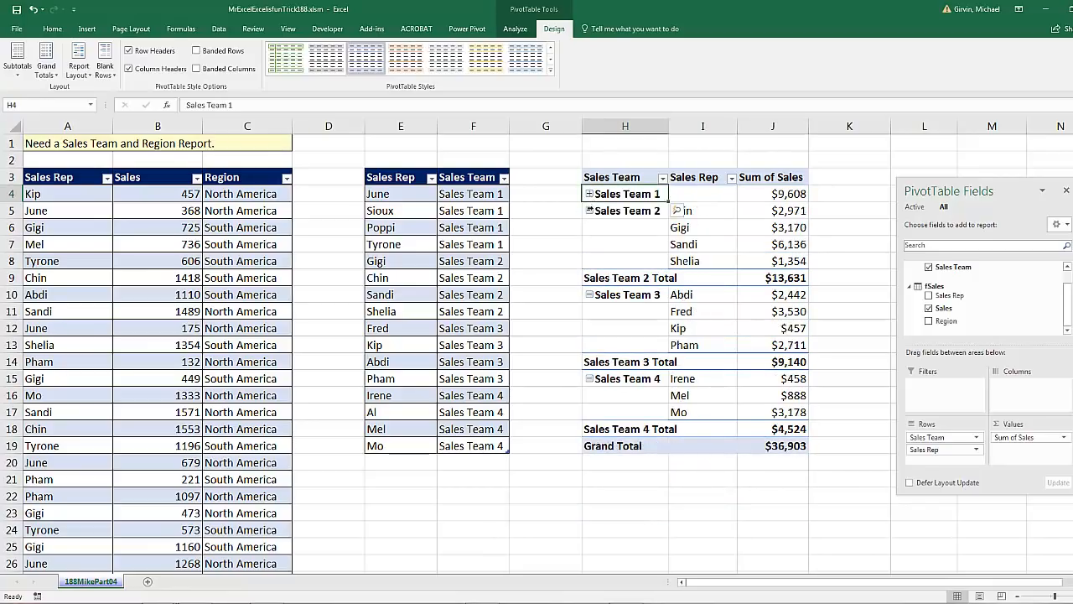
click(589, 210)
click(589, 227)
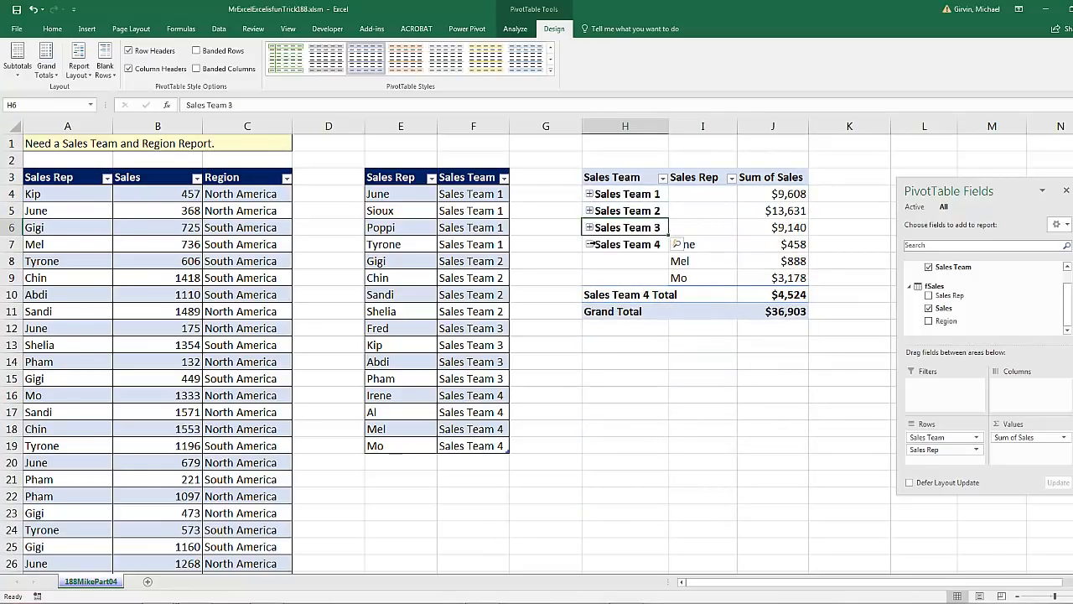
click(589, 244)
drag(943, 321, 1017, 382)
drag(966, 192, 878, 335)
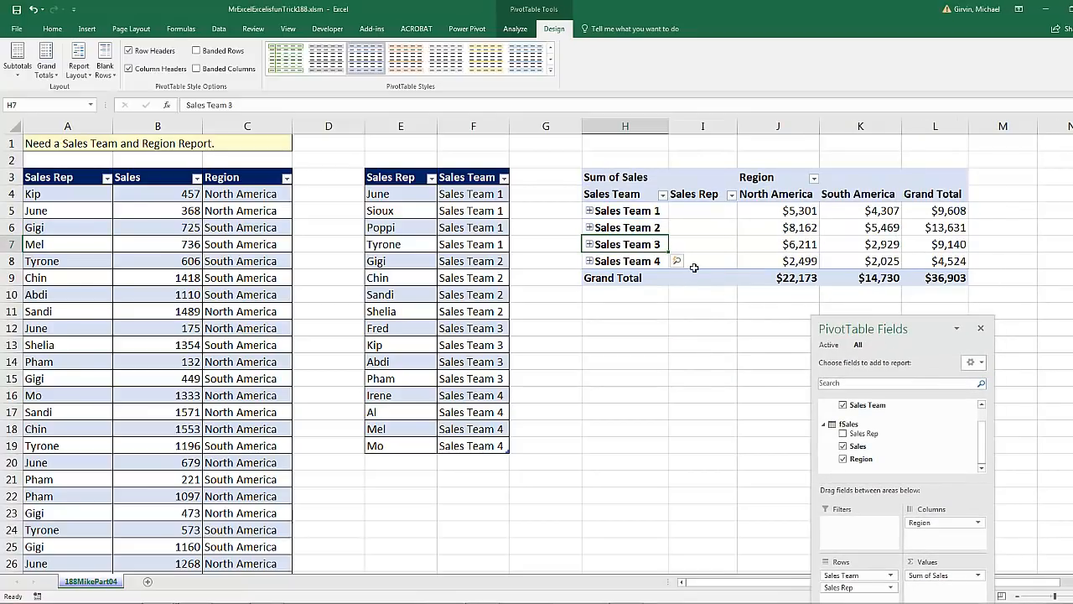
Review the region values in the PivotTable and expand Sales Team 2 to examine its sales reps.
drag(759, 211, 859, 260)
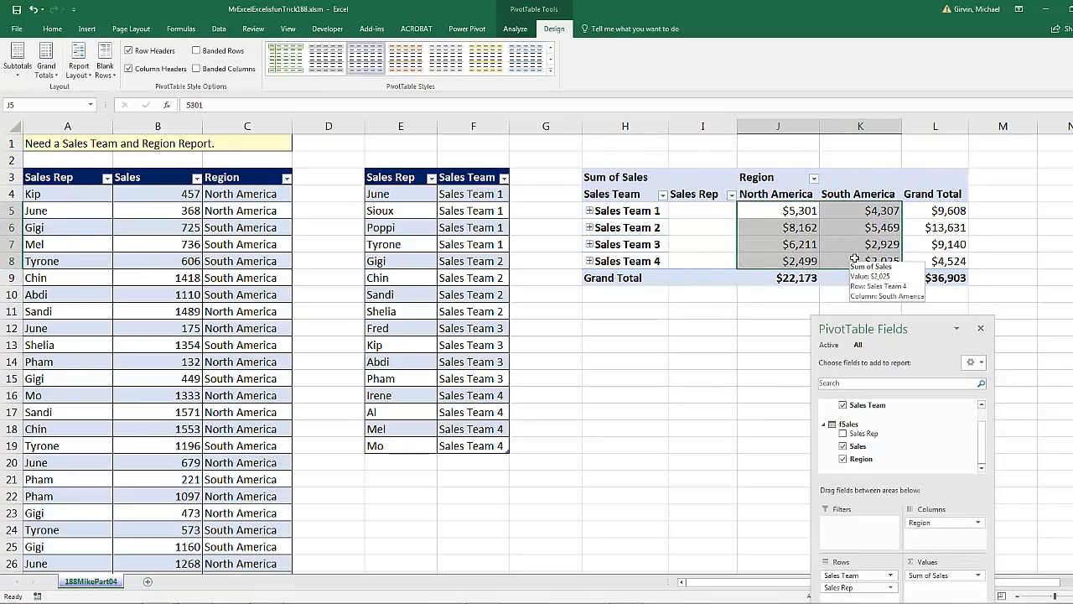
click(590, 227)
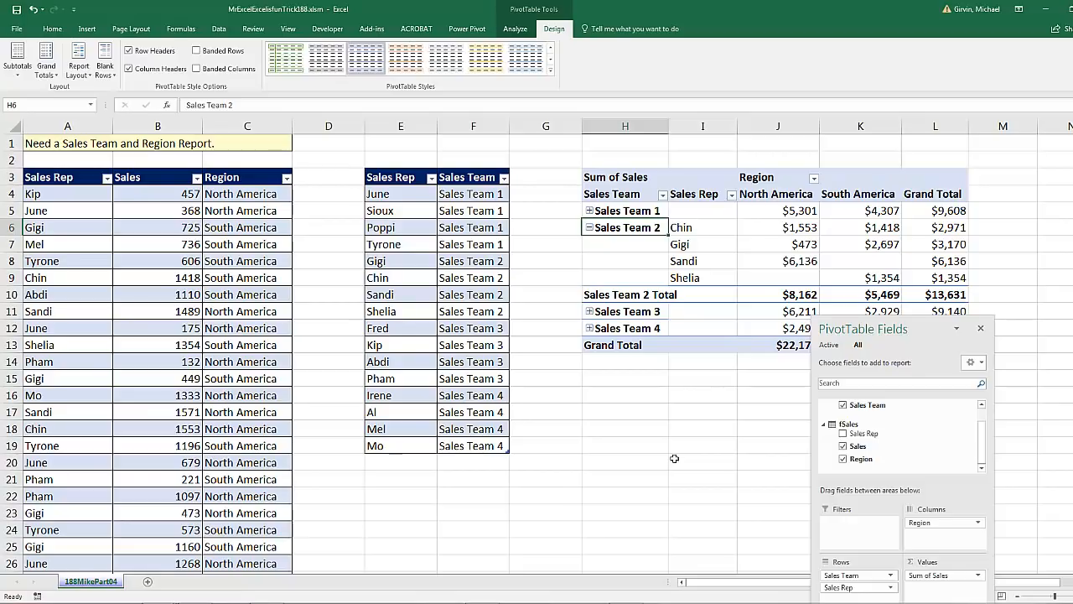
click(218, 28)
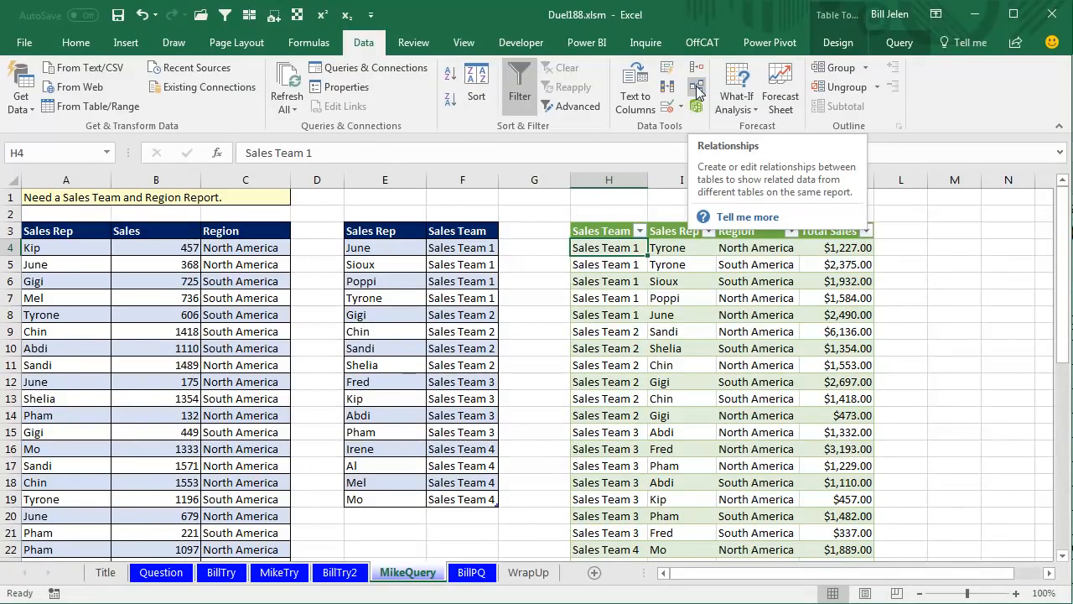
From the BillPQ sheet of Duel188.xlsm, load the sales table into the Query Editor and pivot Region with Sales as the values column.
click(472, 573)
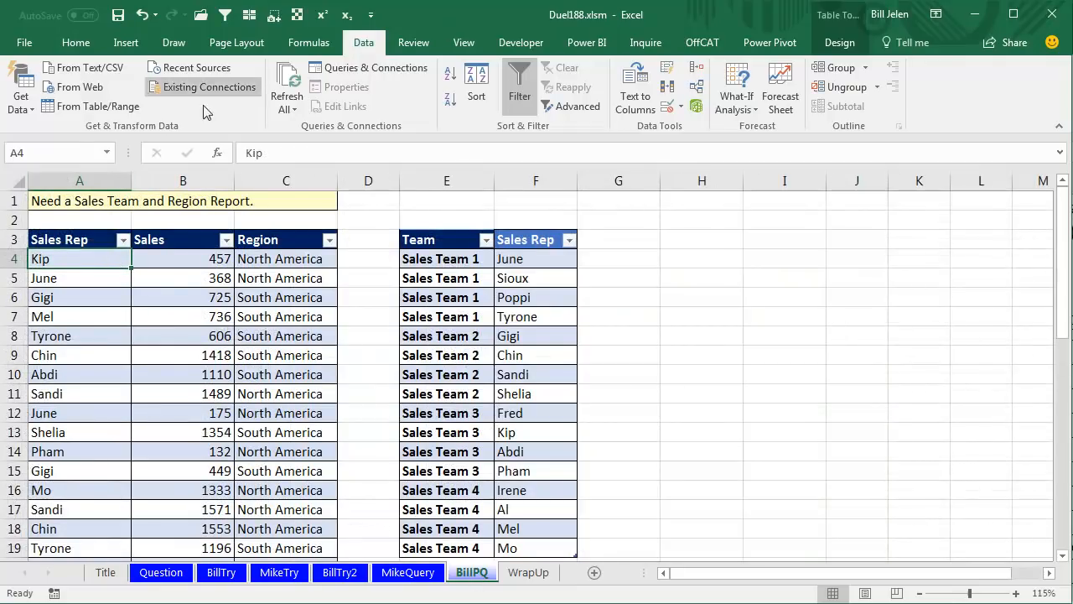
click(96, 111)
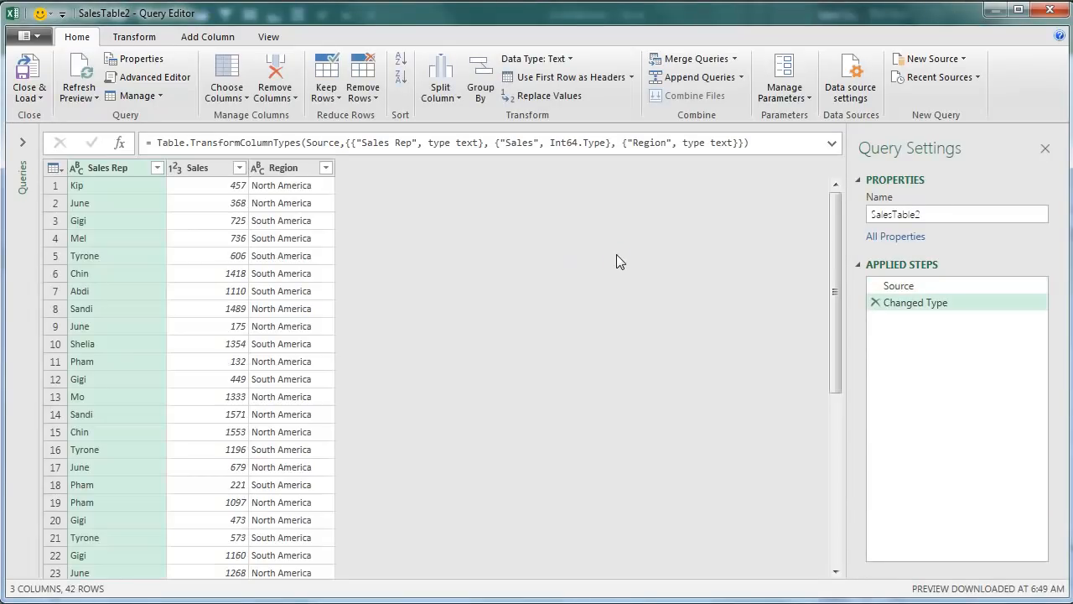
click(293, 172)
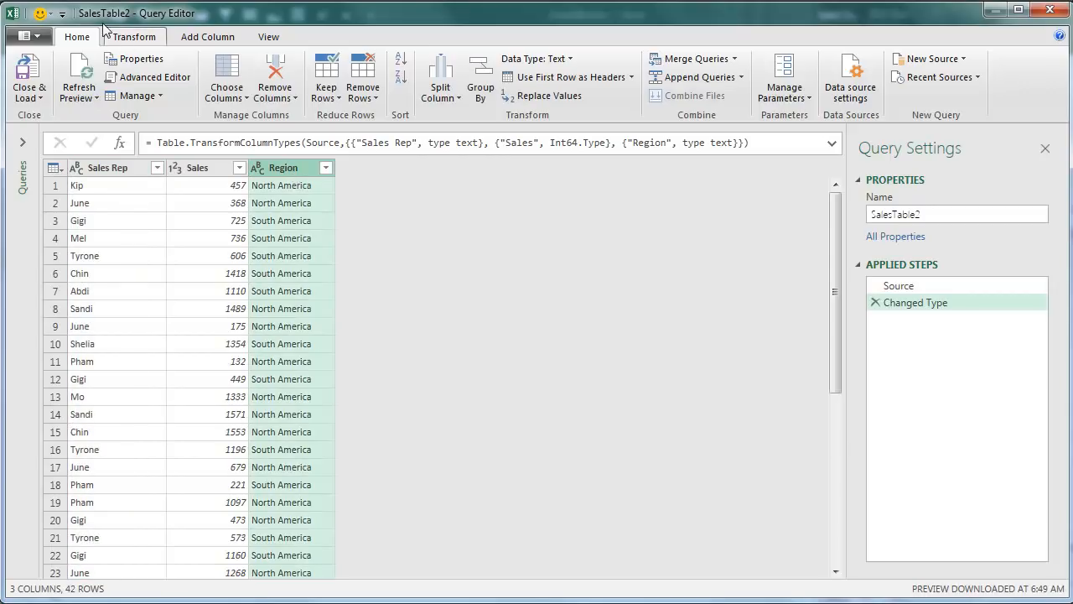
click(128, 41)
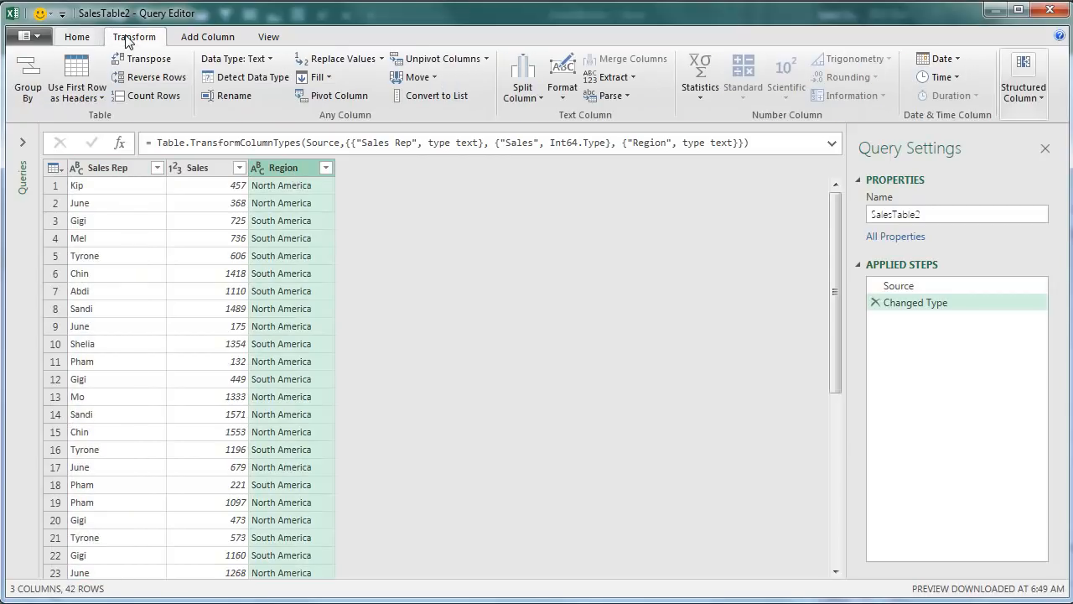
click(347, 98)
click(342, 291)
click(302, 327)
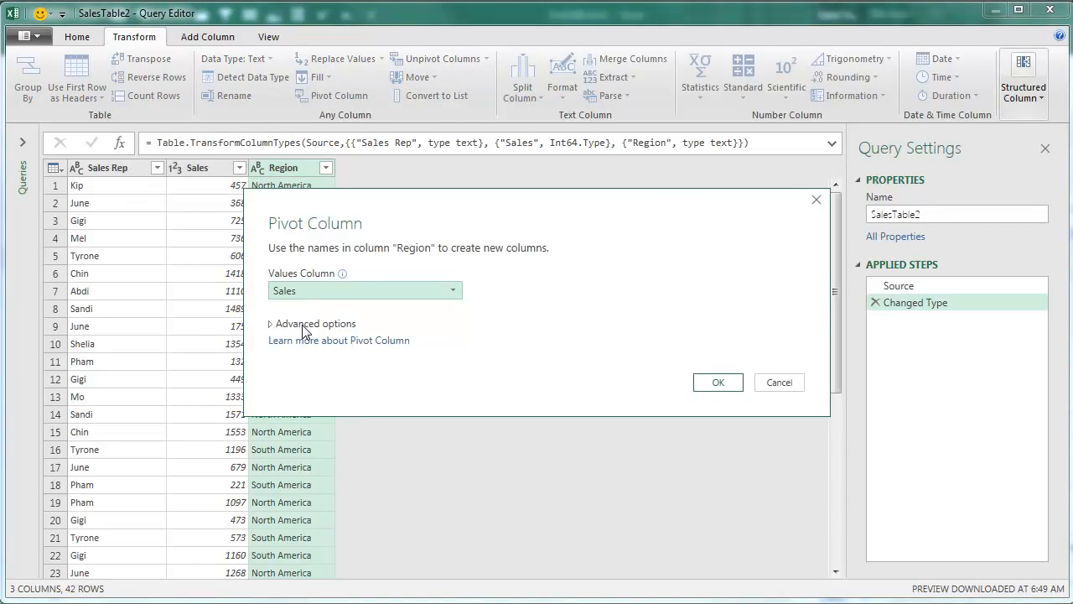
click(718, 384)
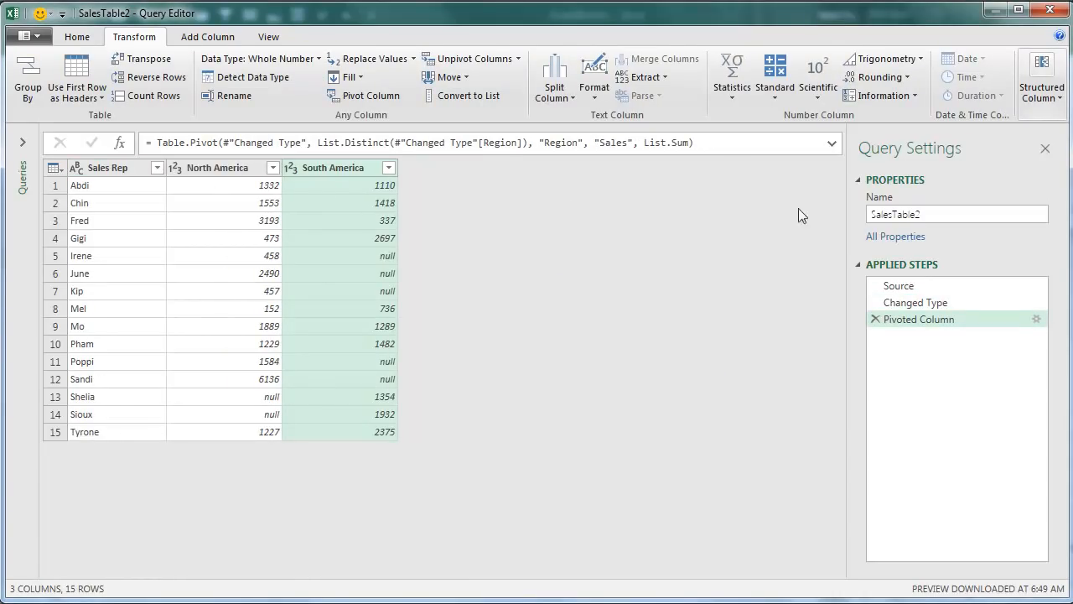
Rename the pivoted sales query ByRep and load it to the workbook as a connection only.
click(941, 216)
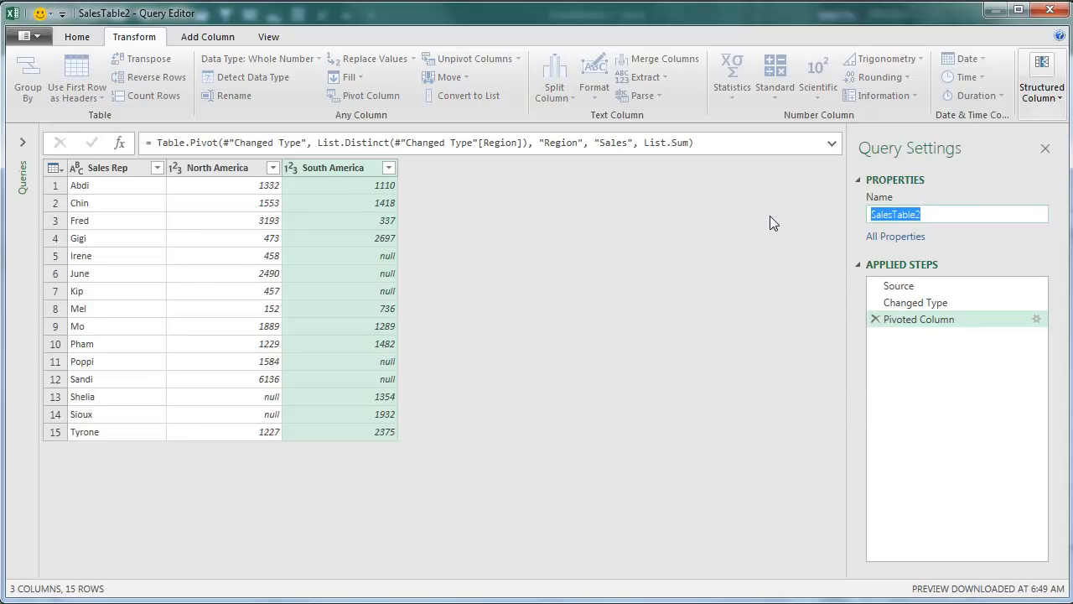
text(ByRep)
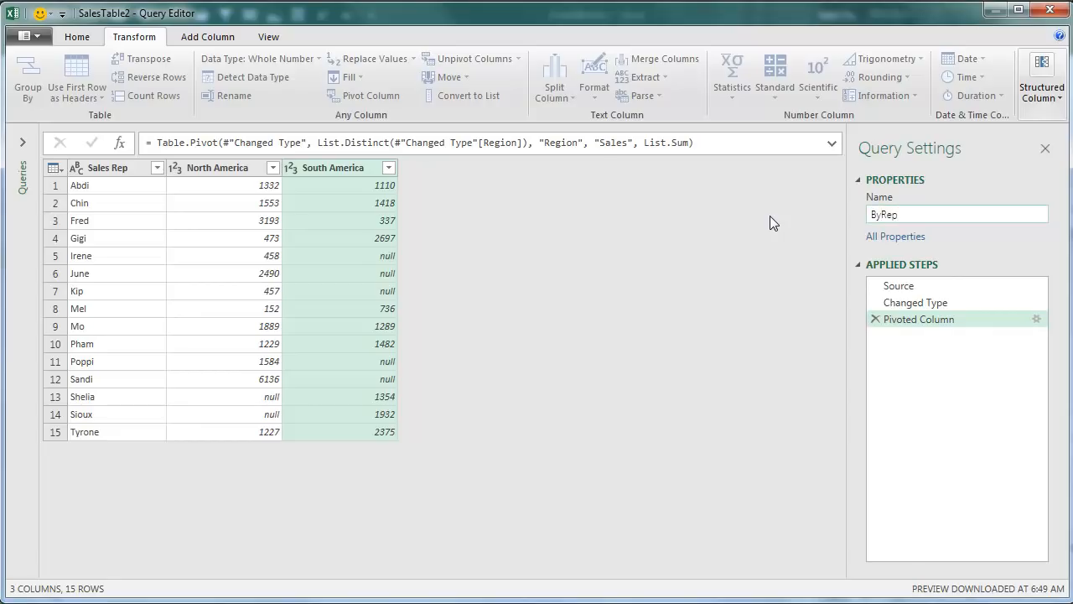
key(Tab)
click(77, 37)
click(35, 99)
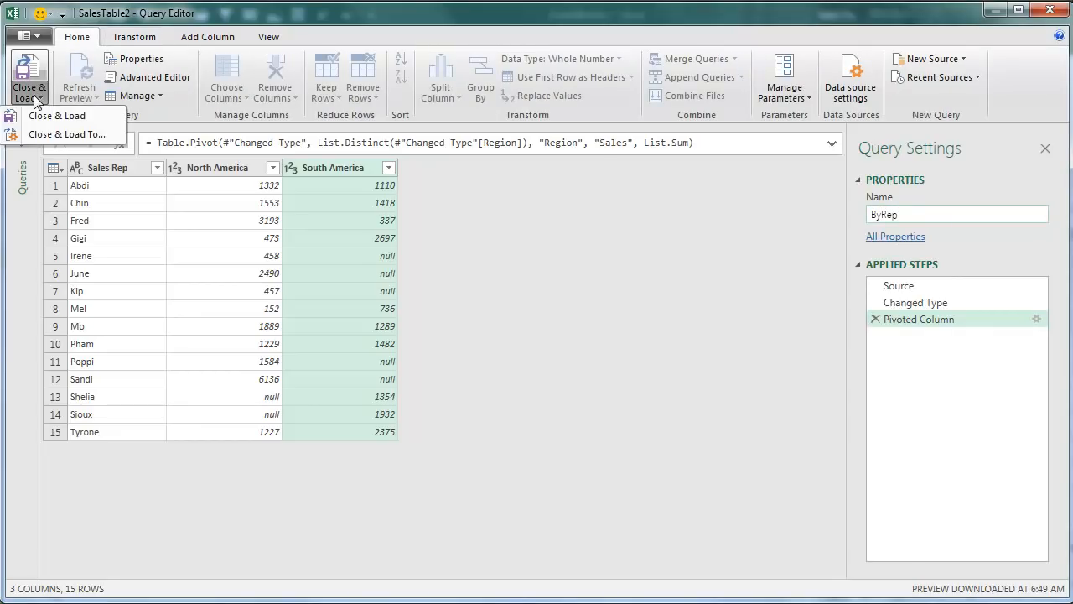
click(46, 134)
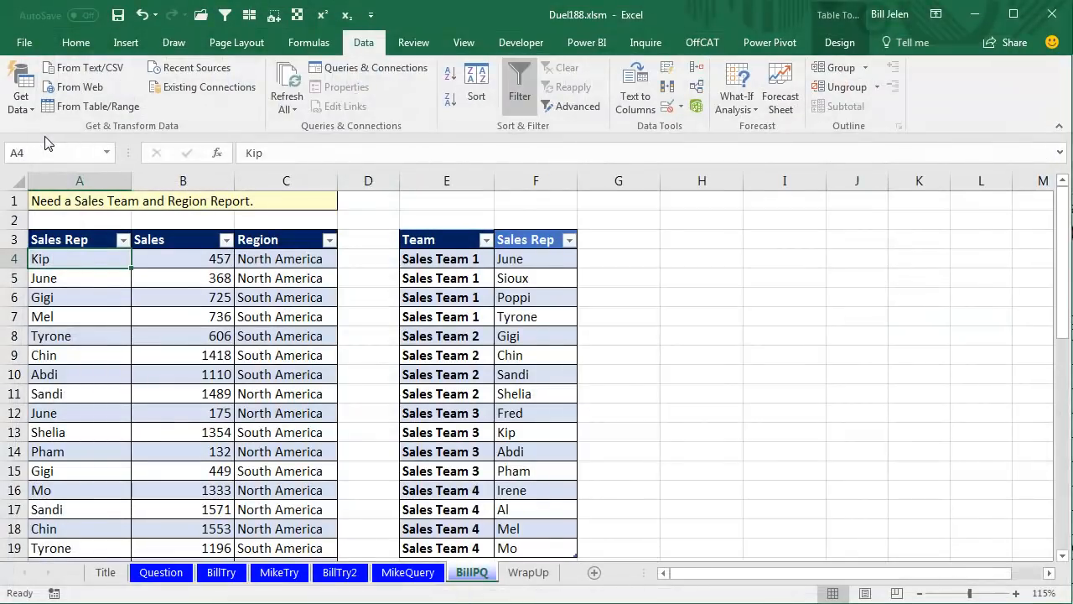
click(602, 303)
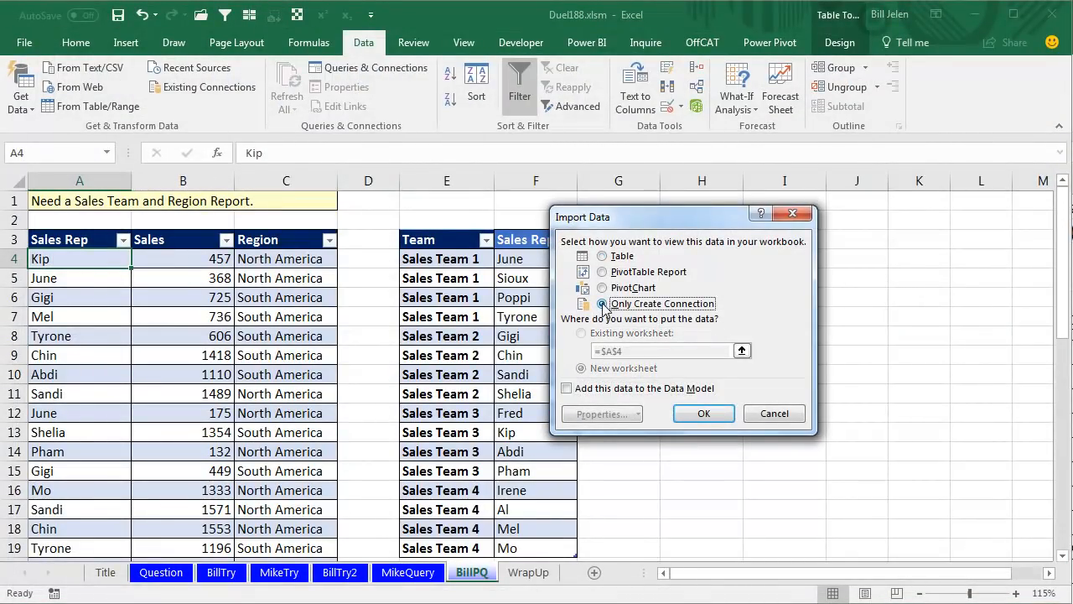
click(701, 411)
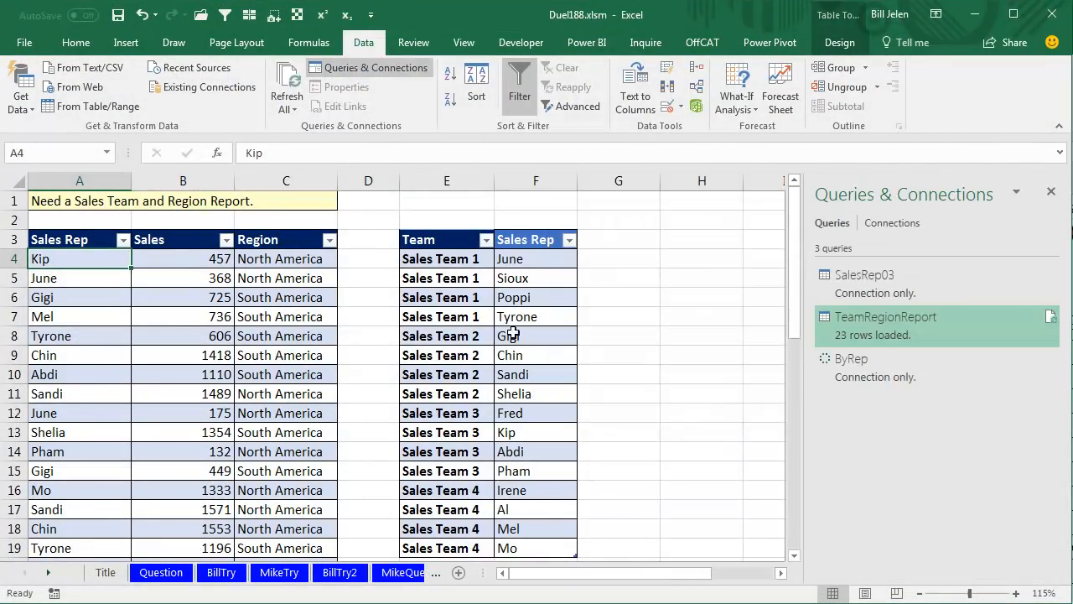
Load the team and sales rep table into the Query Editor and name the query Teams.
click(444, 259)
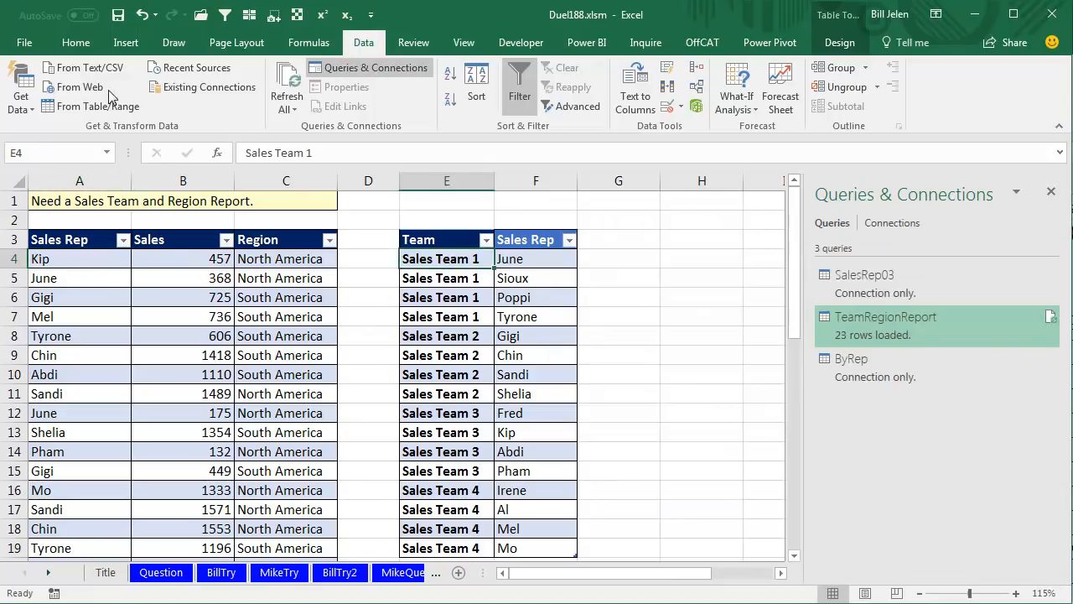
click(84, 105)
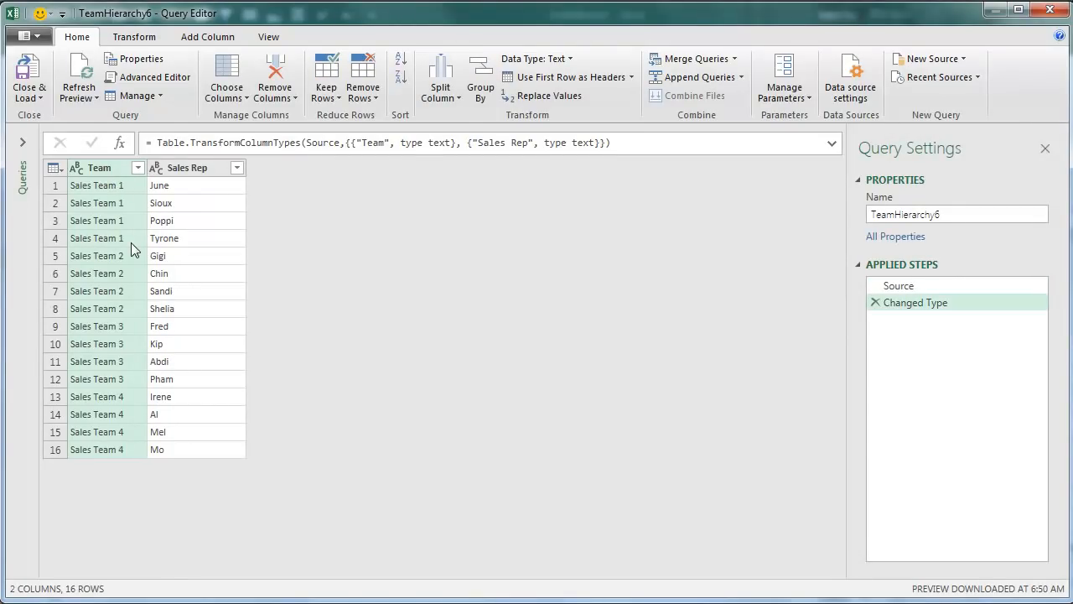
click(947, 216)
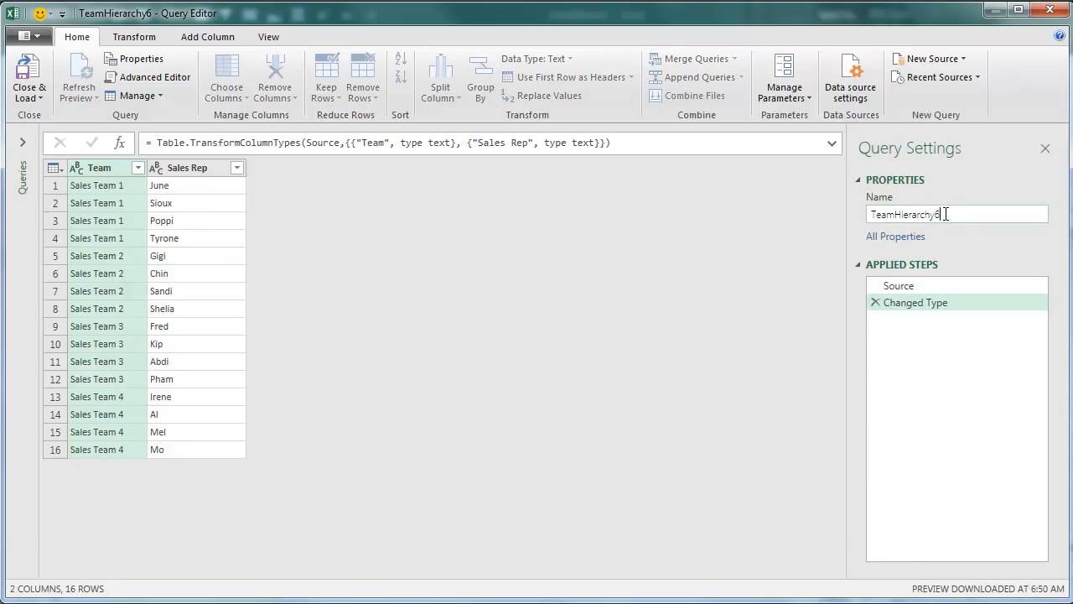
text(Teams)
key(Return)
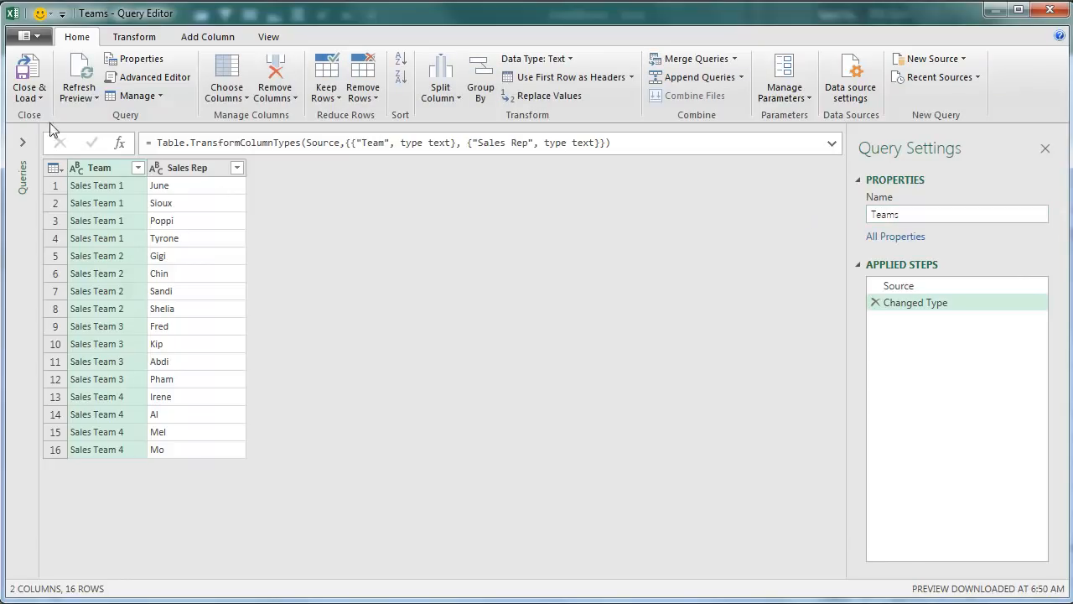
Load the Teams query to the workbook as a connection only.
click(29, 94)
click(46, 132)
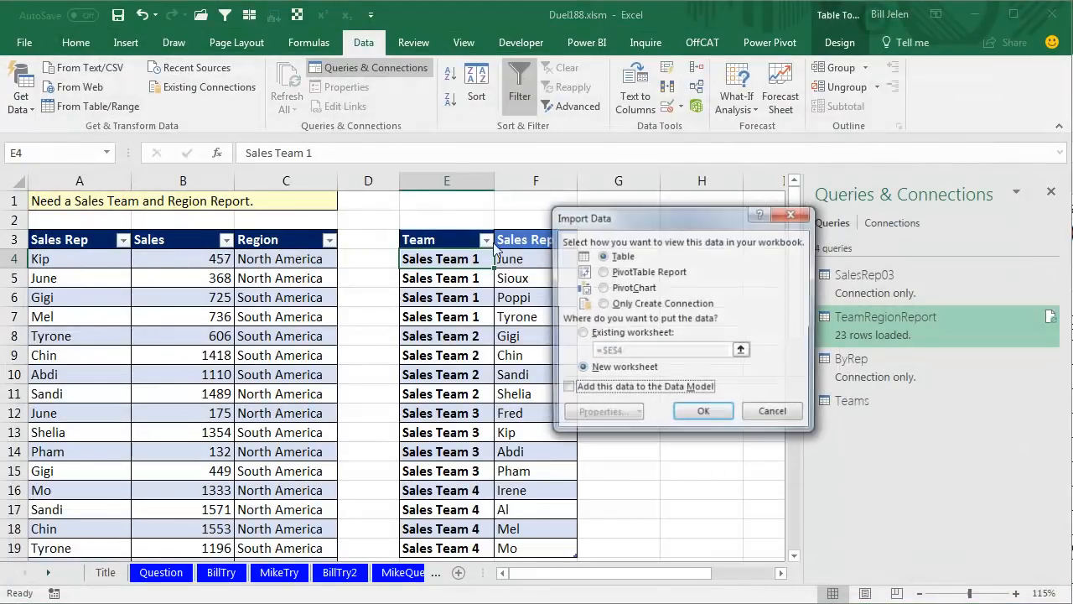
click(639, 303)
click(702, 410)
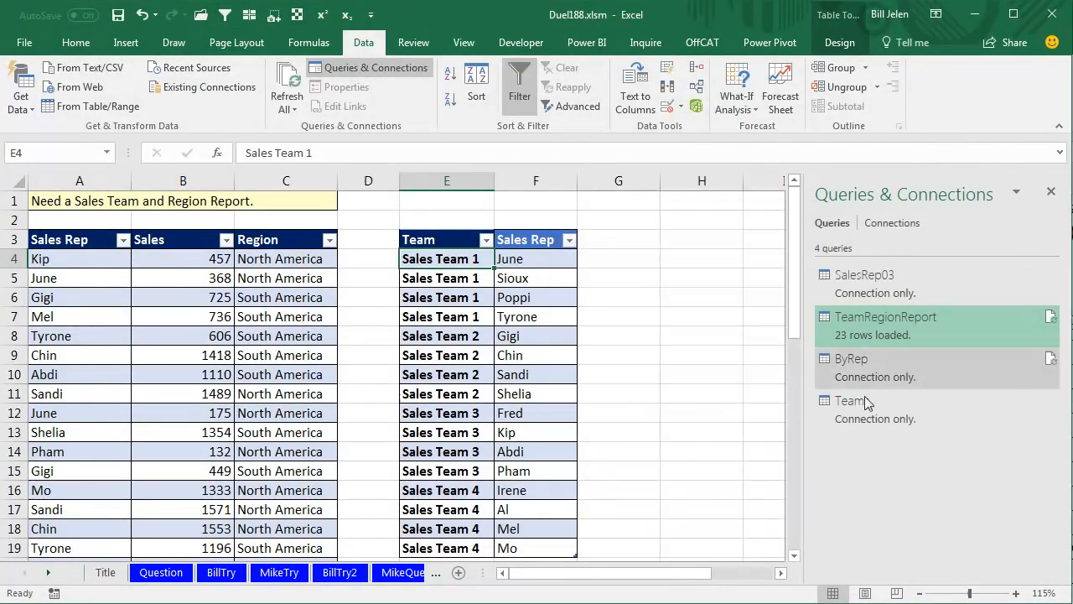
Merge the ByRep query with the Teams query, matching on Sales Rep with a Left Outer join.
click(26, 112)
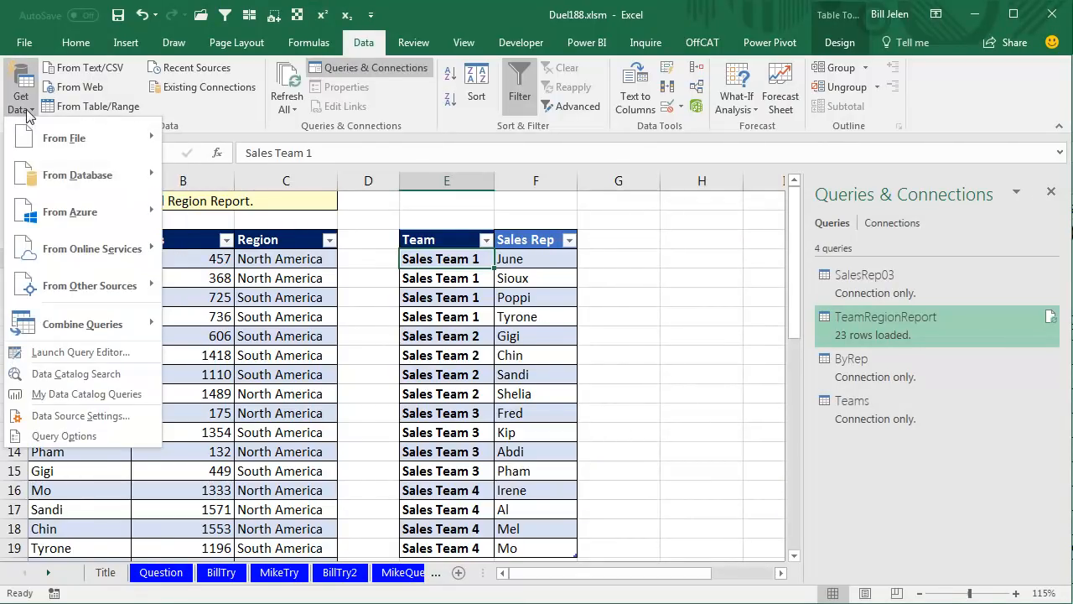
mouse_move(74, 325)
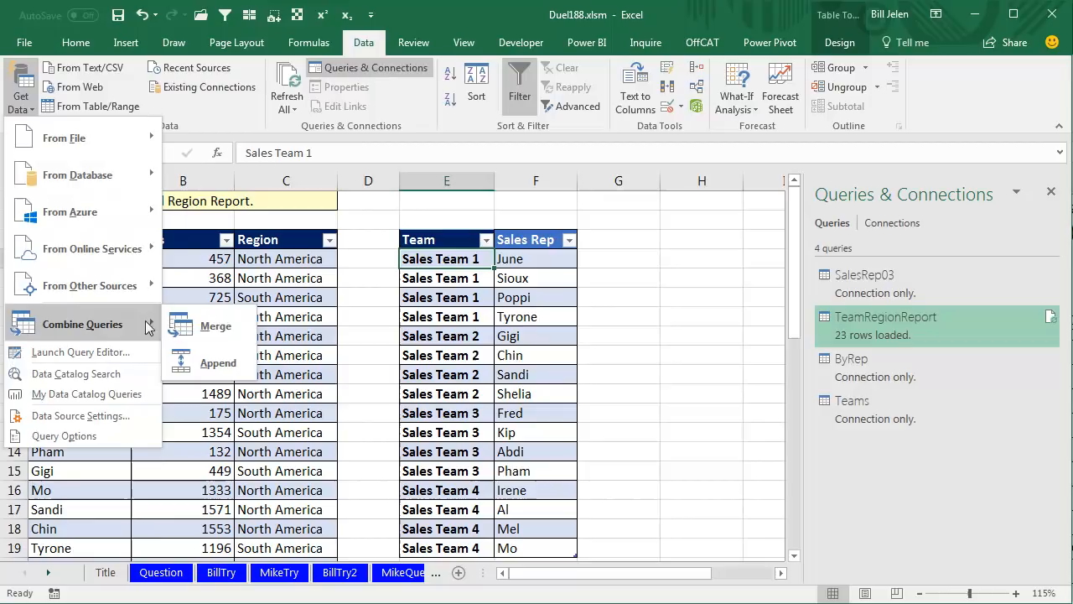
click(215, 327)
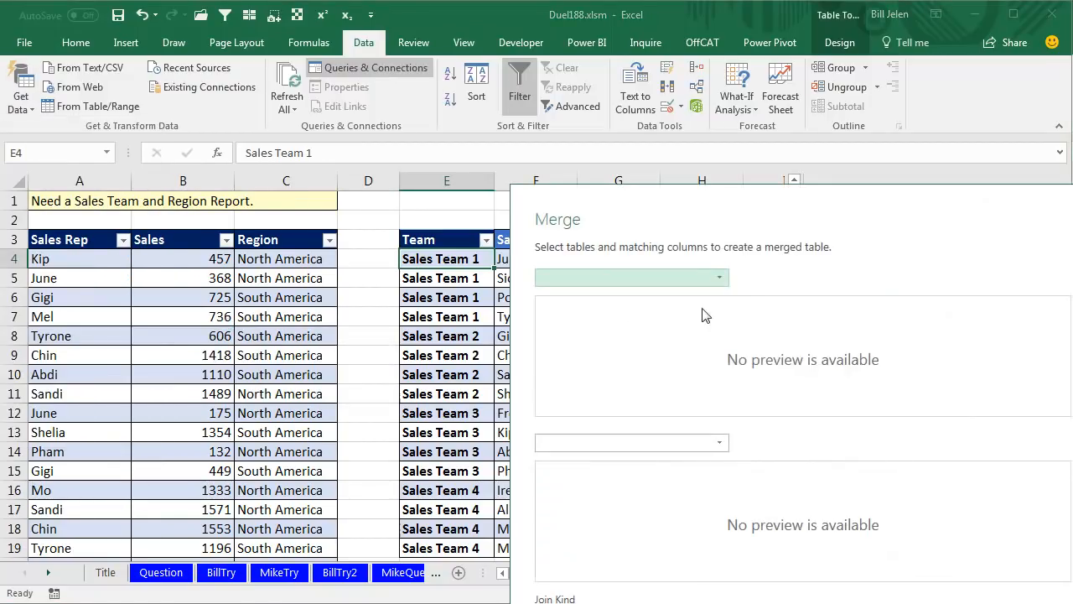
click(721, 279)
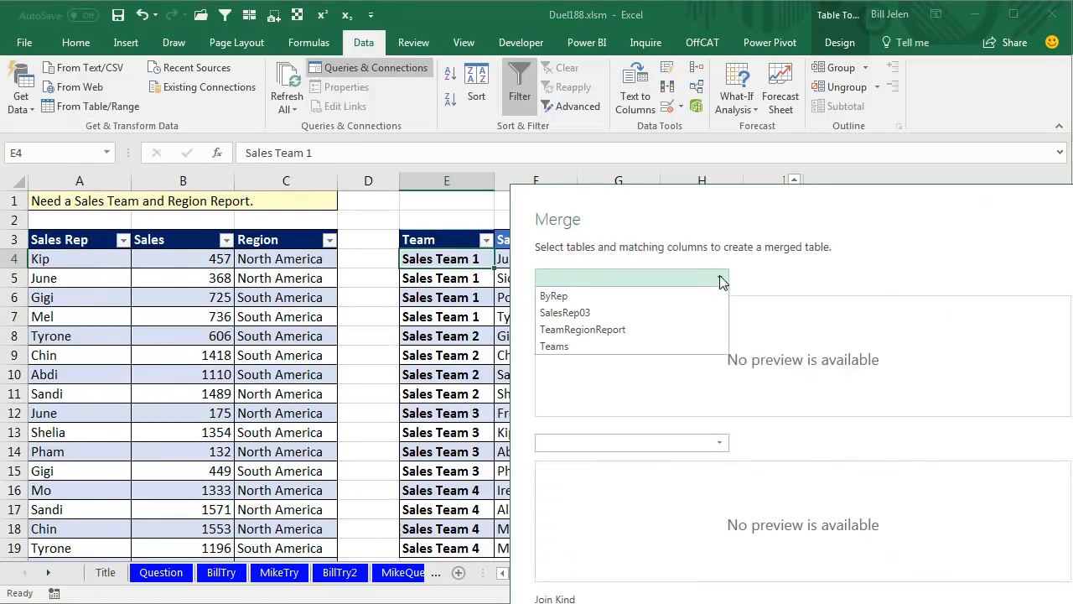
click(579, 297)
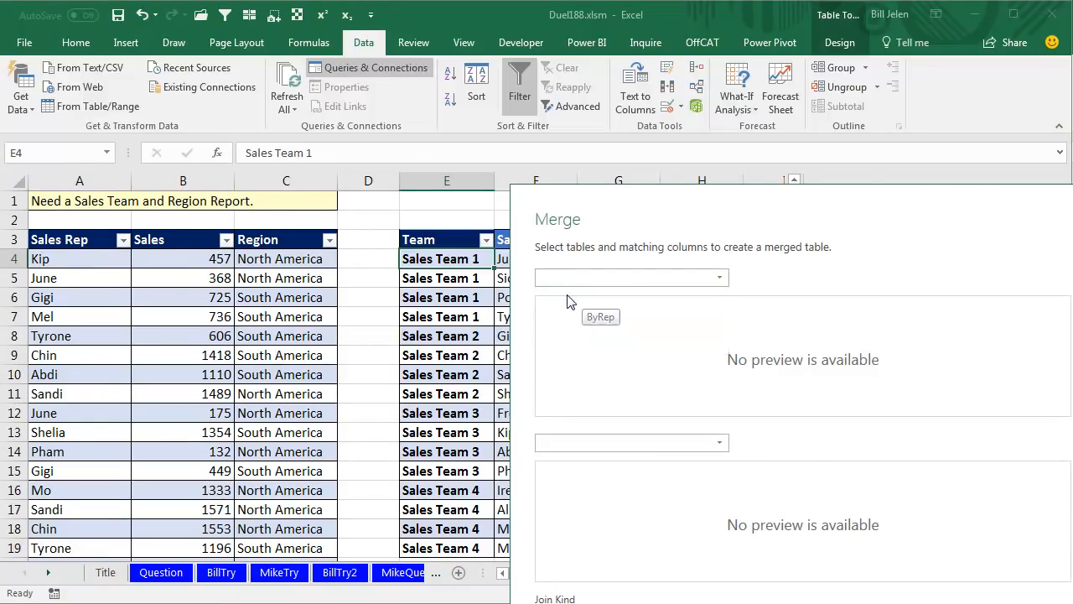
click(706, 441)
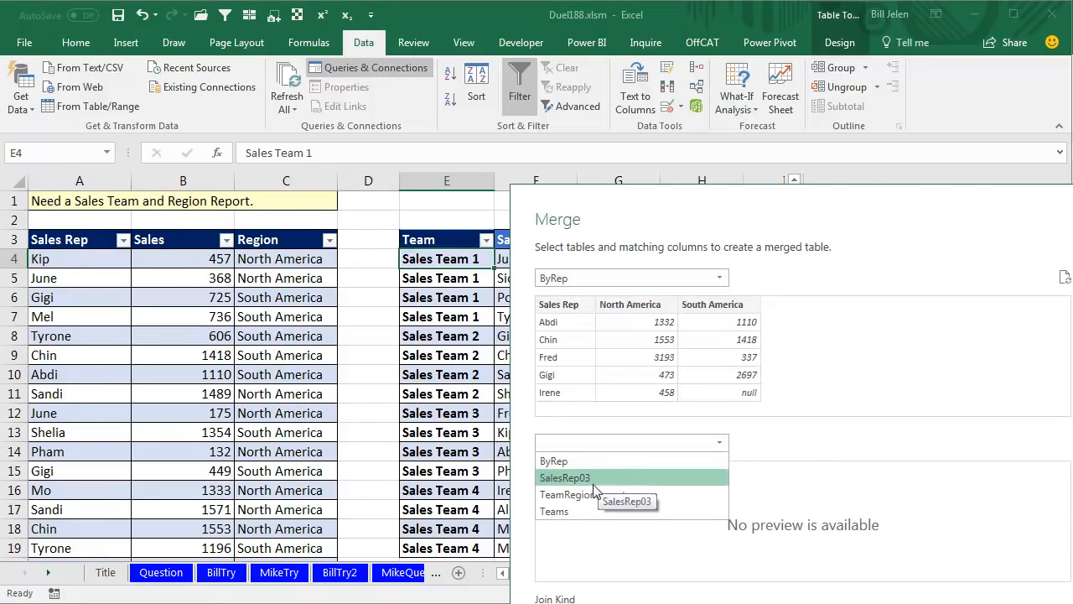
click(568, 512)
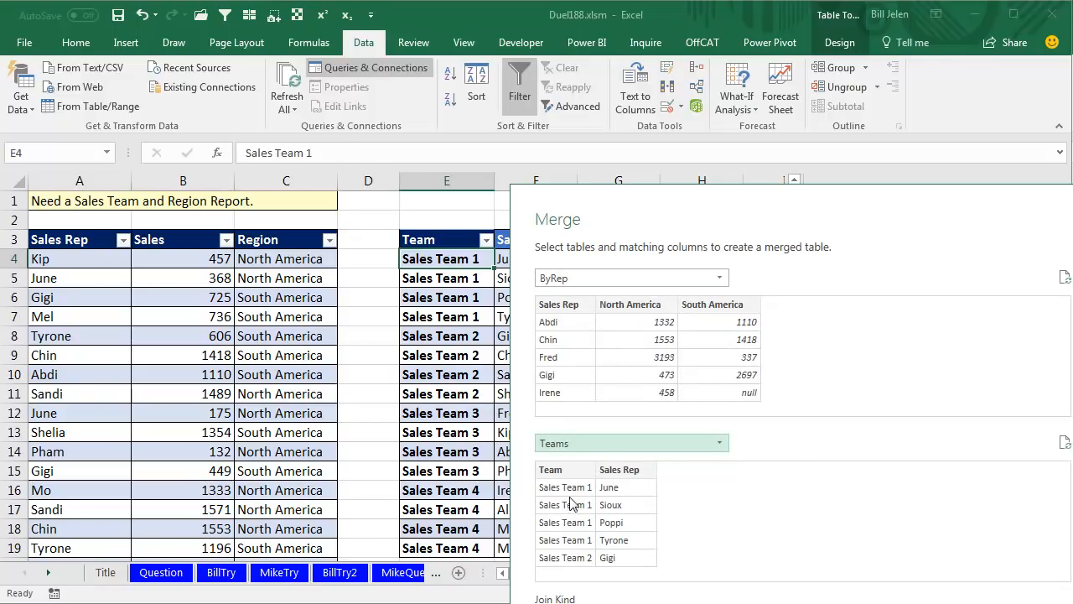
click(557, 307)
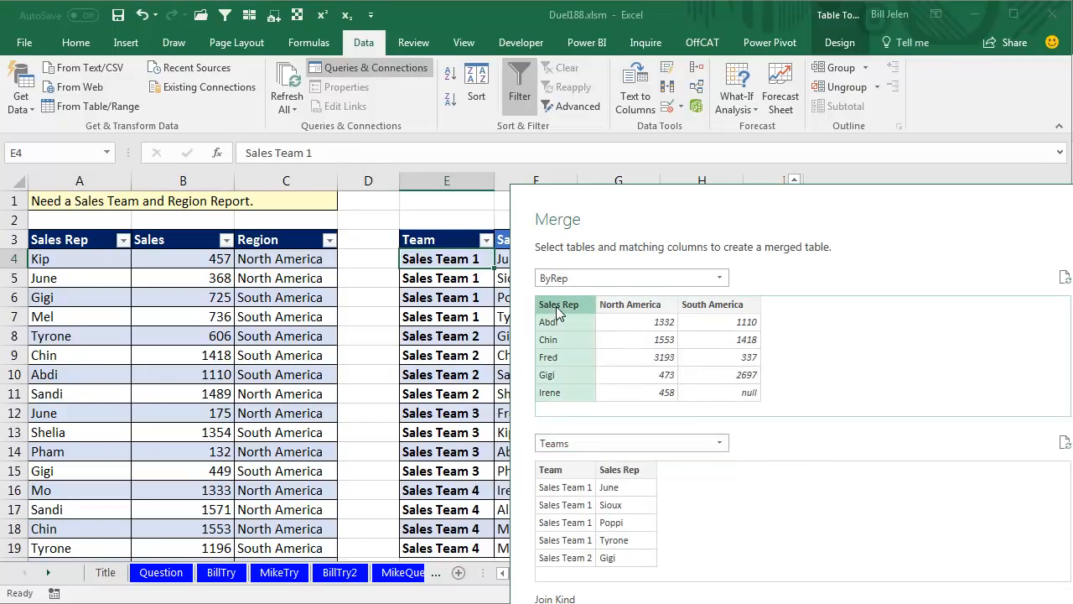
click(624, 470)
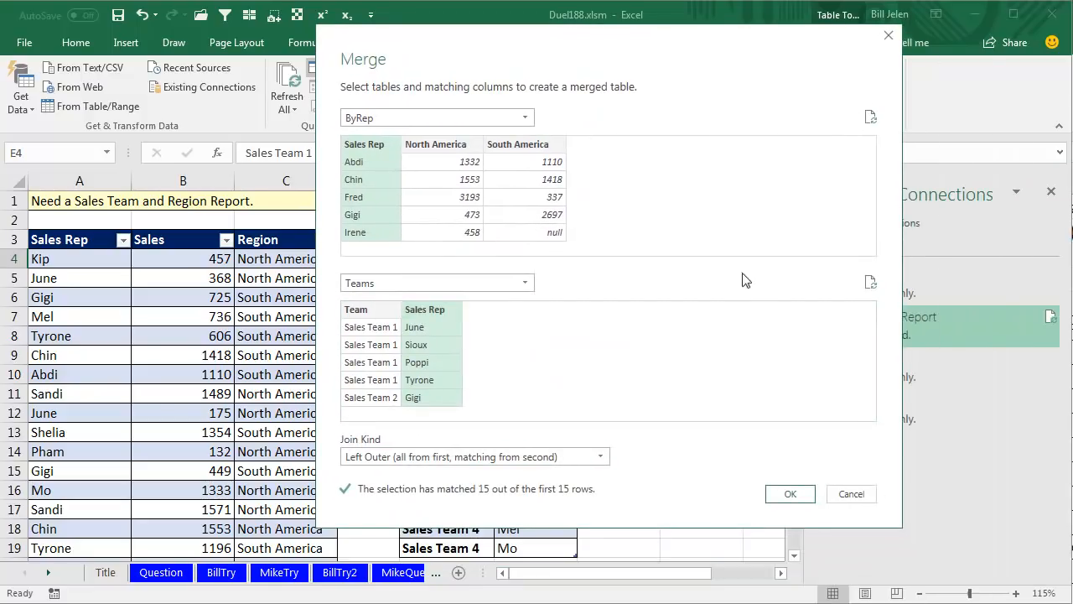
click(785, 497)
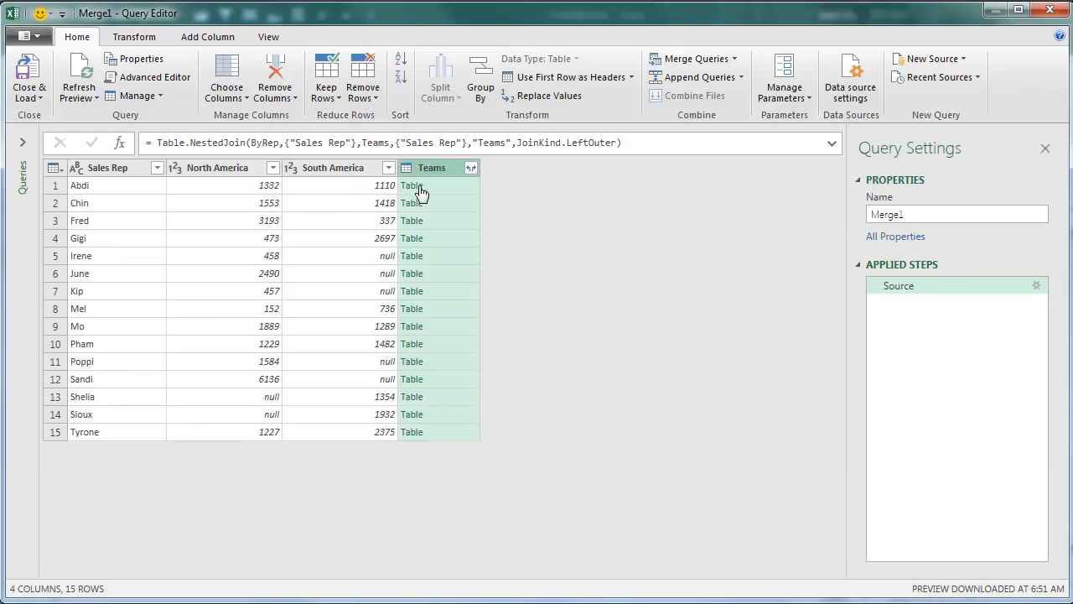
Expand the Teams column to only its Team field, without using the original column name as prefix.
click(470, 168)
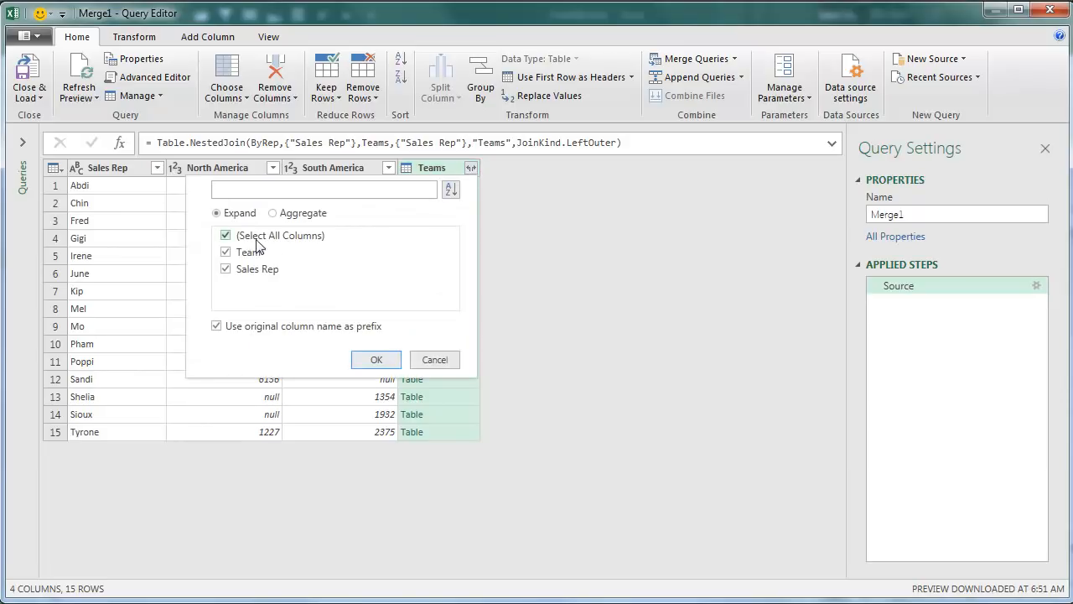
click(225, 269)
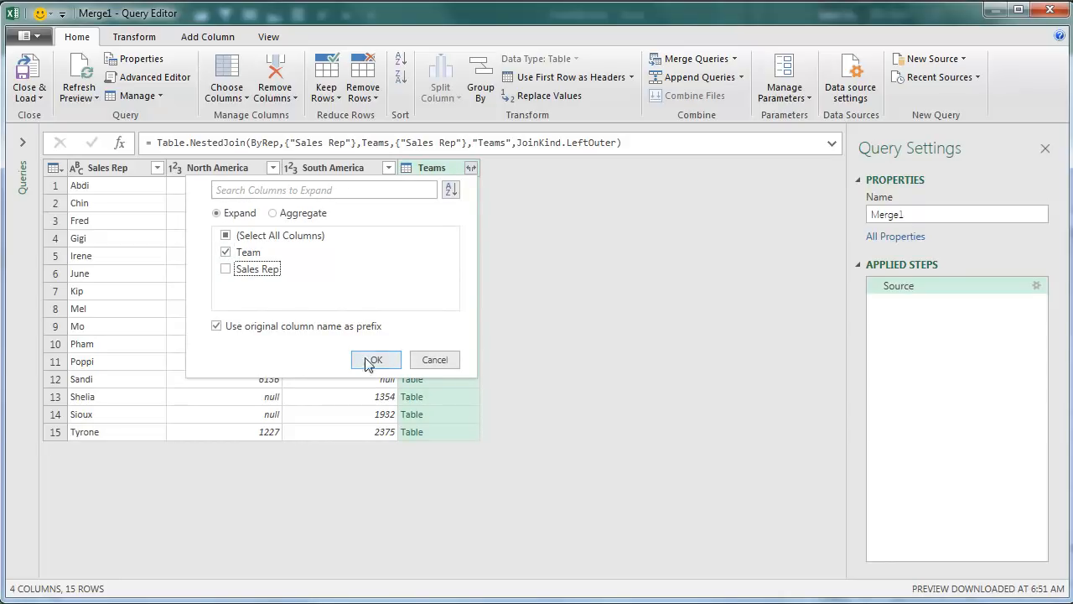
click(216, 327)
click(377, 362)
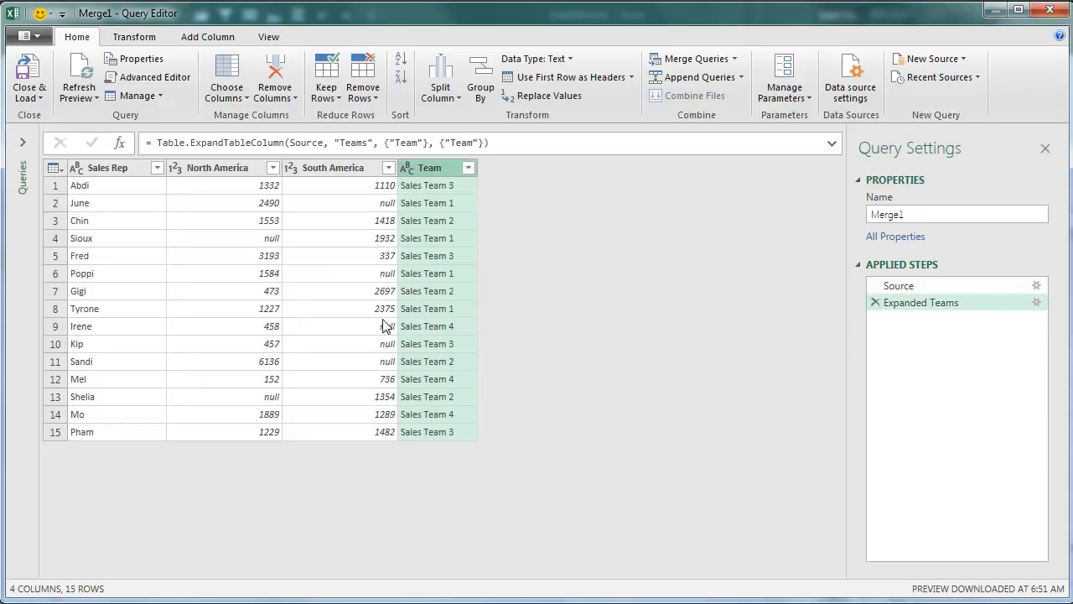
Remove the Sales Rep column from the merged query and move the Team column to the front.
click(112, 168)
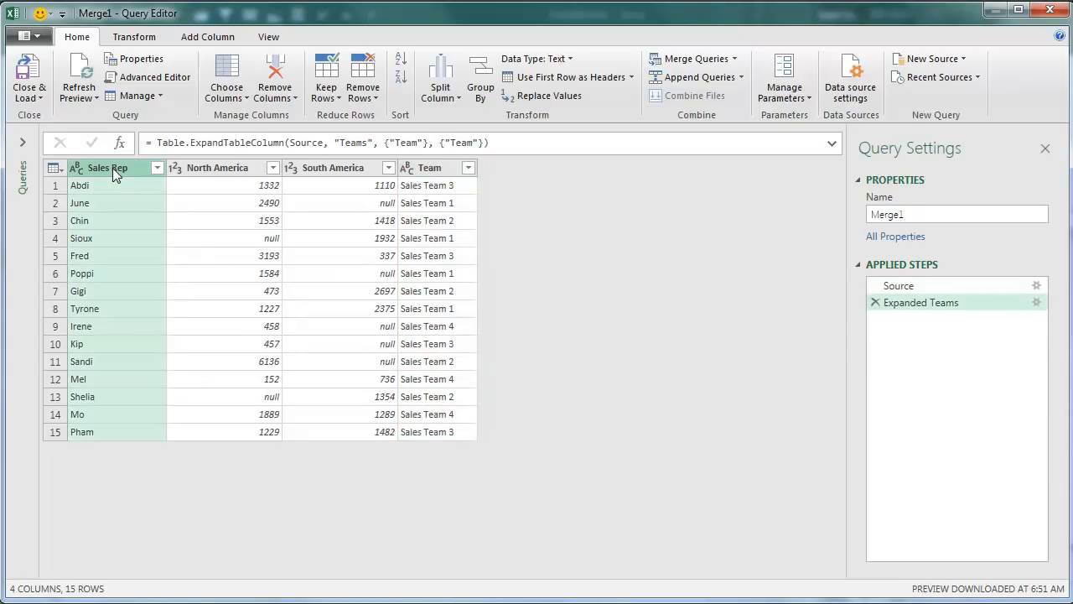
right_click(112, 167)
click(150, 203)
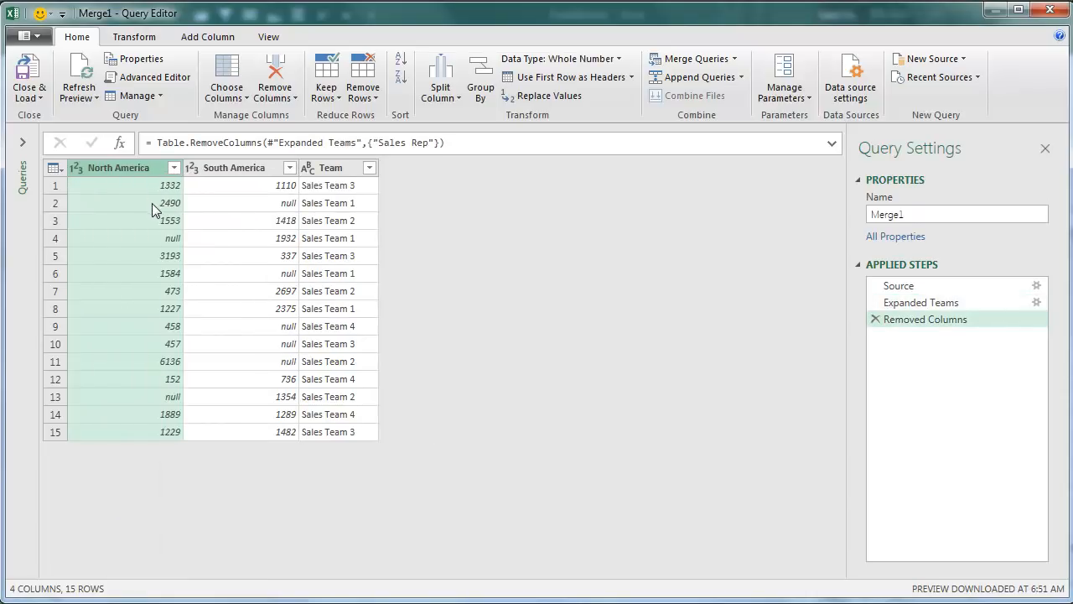
drag(335, 168, 97, 178)
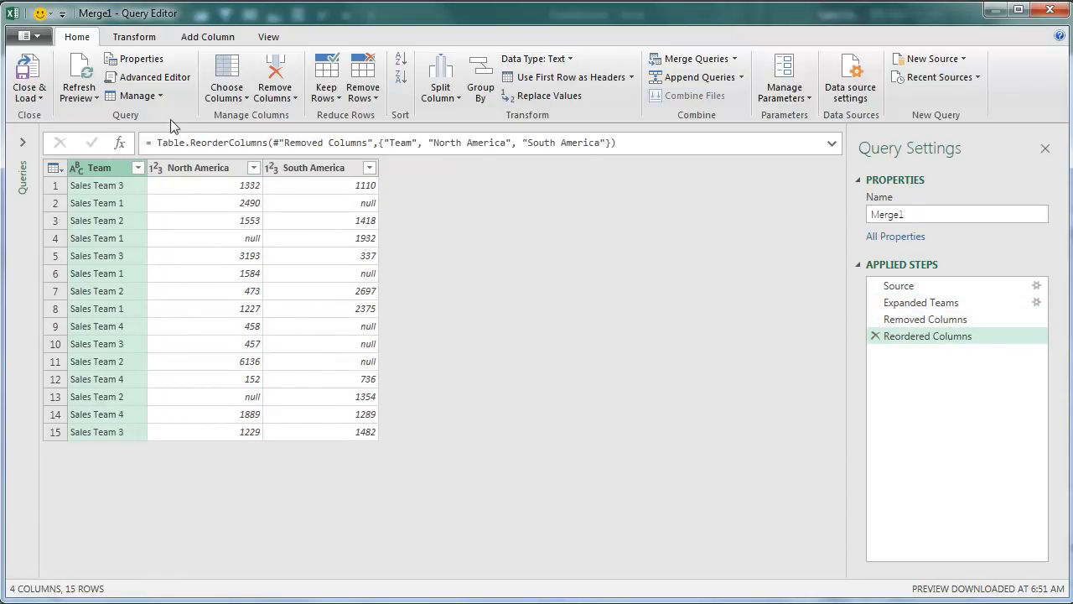
Set up an advanced Group By on Team with a new column North America that sums the North America column.
click(135, 37)
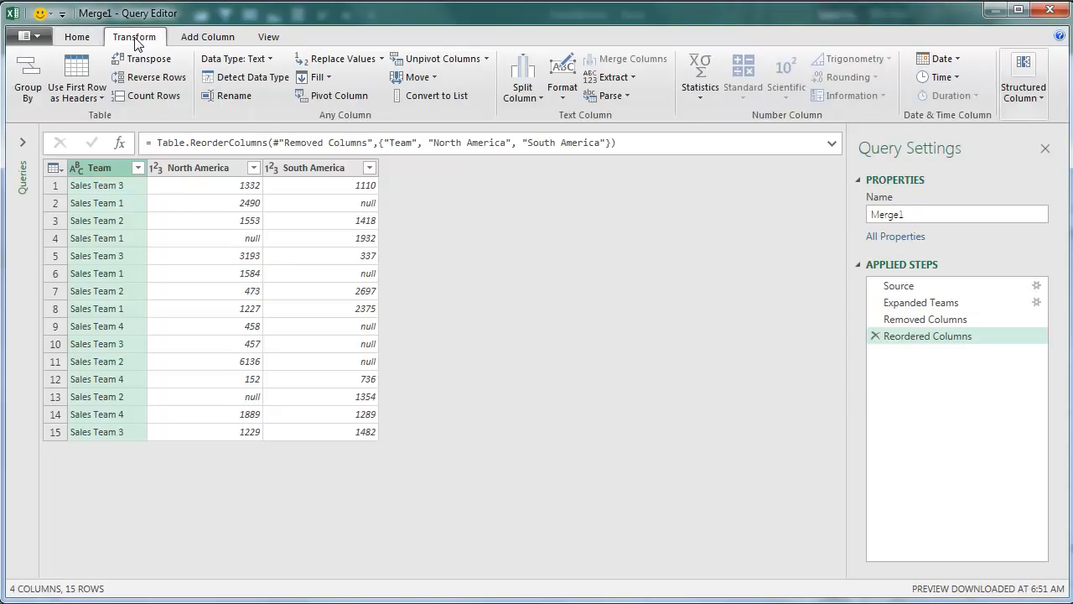
click(38, 78)
click(37, 80)
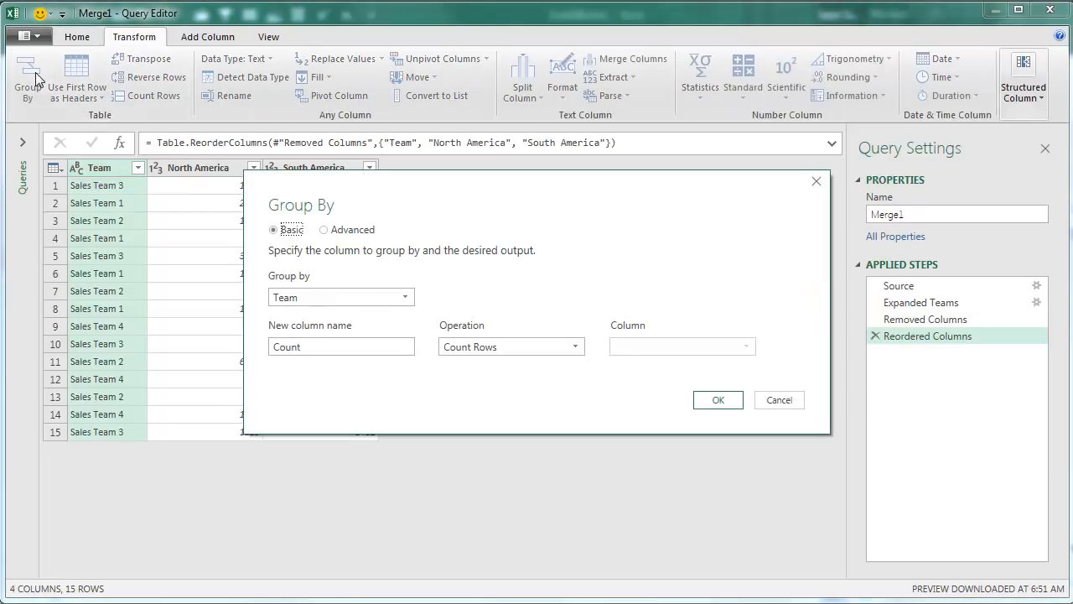
click(343, 349)
drag(341, 350, 260, 355)
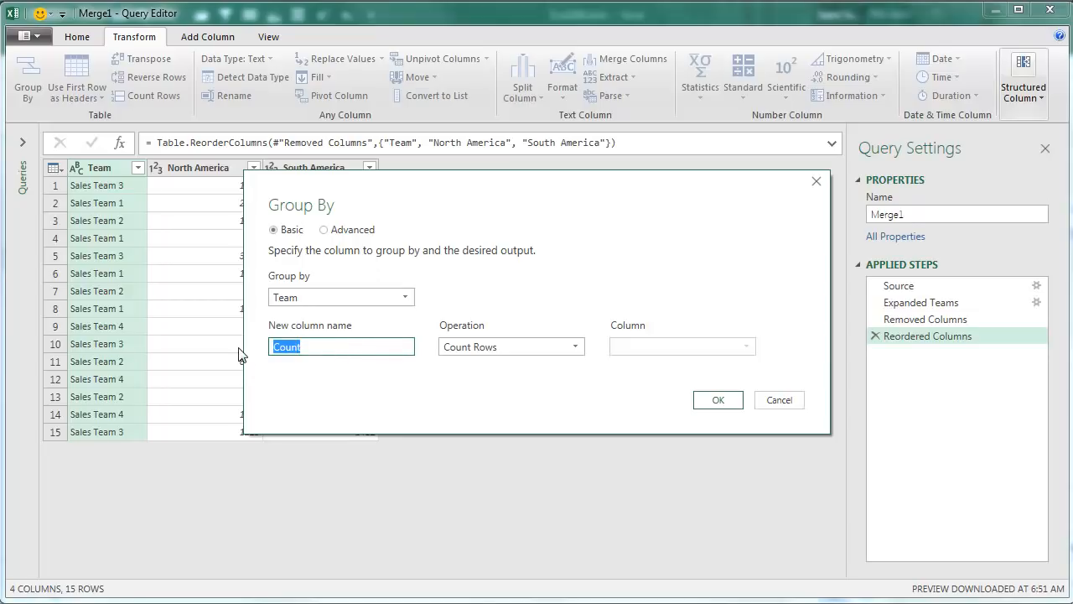
click(324, 229)
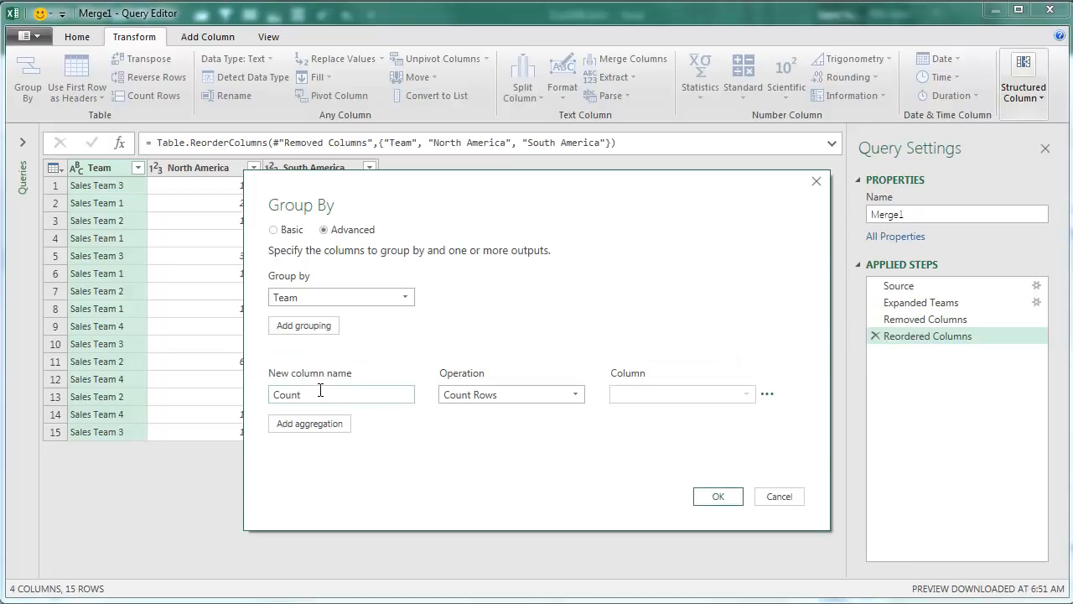
drag(319, 392, 262, 394)
text(North America)
key(Tab)
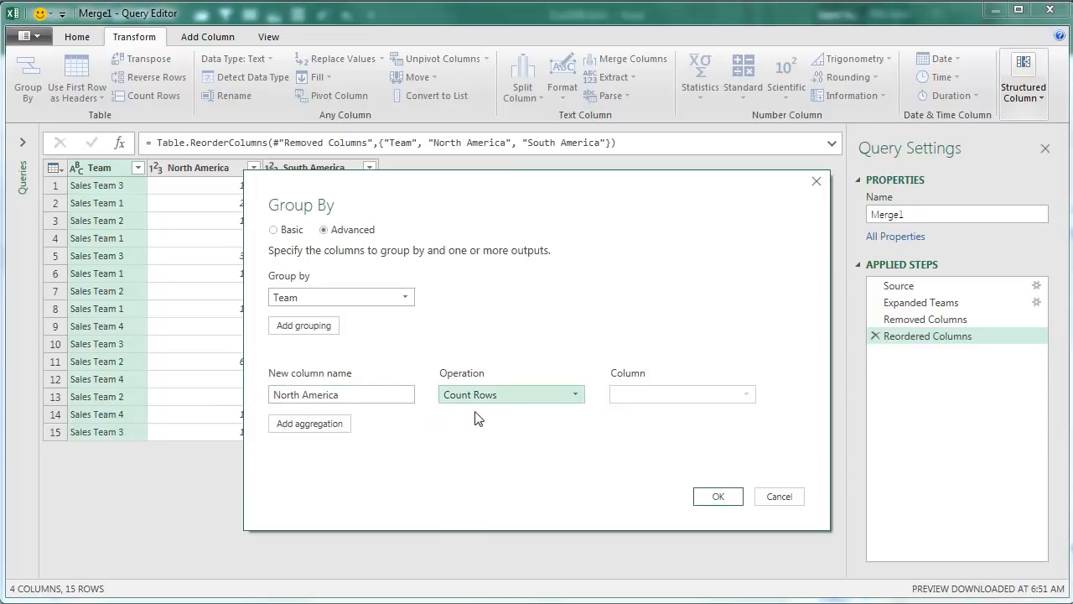
click(490, 399)
click(480, 419)
click(661, 395)
click(651, 432)
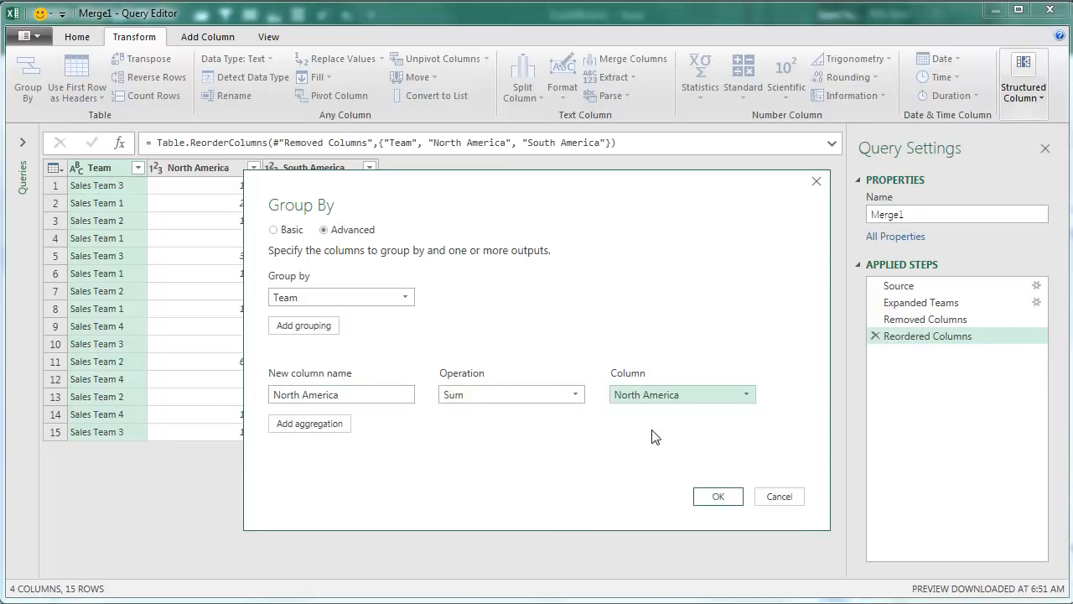
Add a second aggregation named South America that sums the South America column, and apply the grouping.
click(346, 427)
click(332, 421)
text(South Americ)
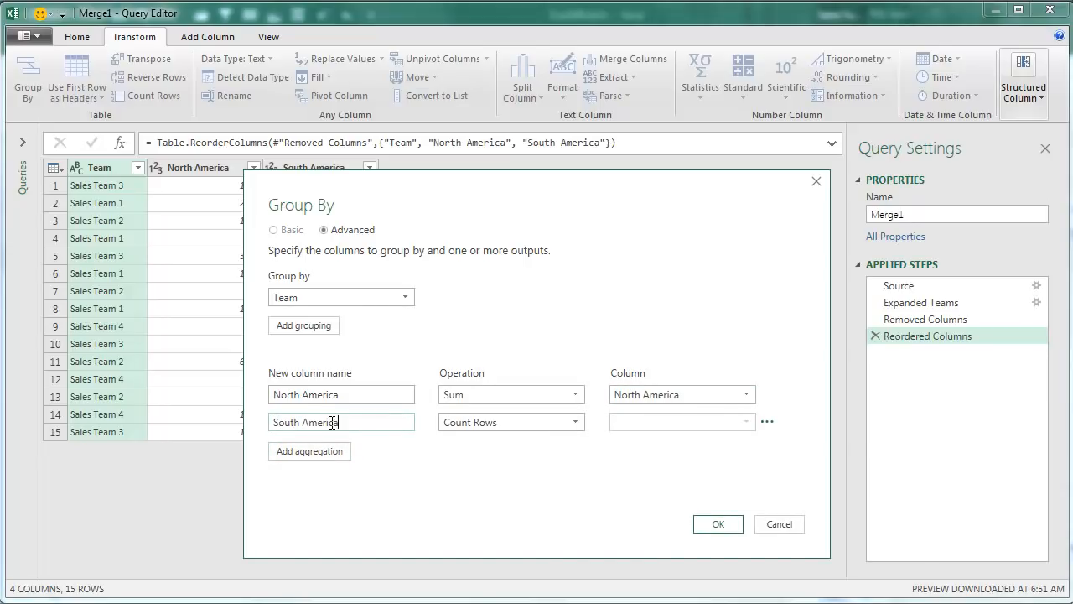
key(Tab)
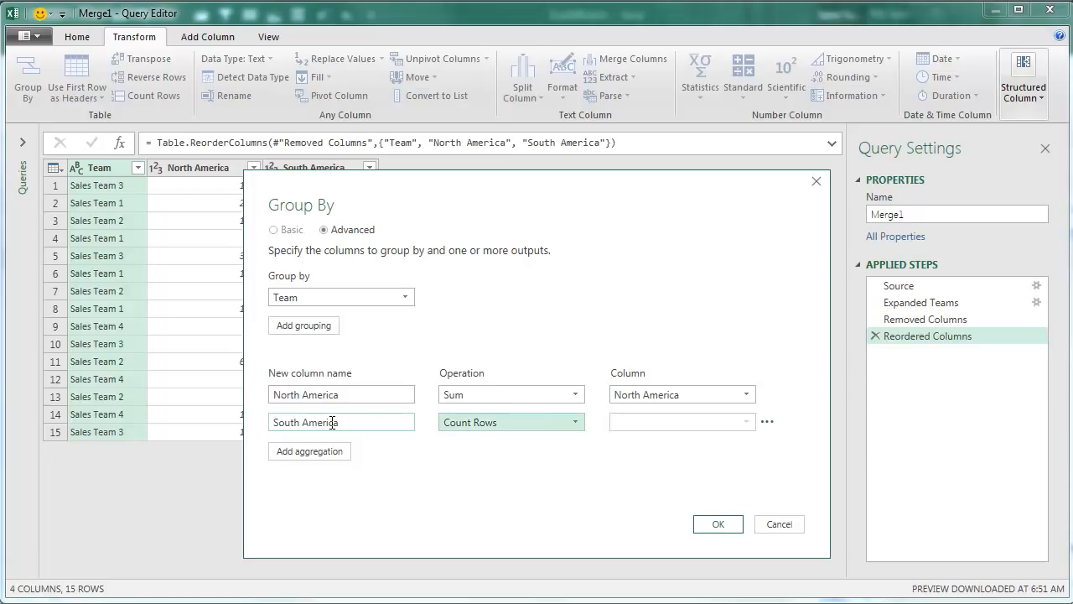
click(484, 423)
click(473, 439)
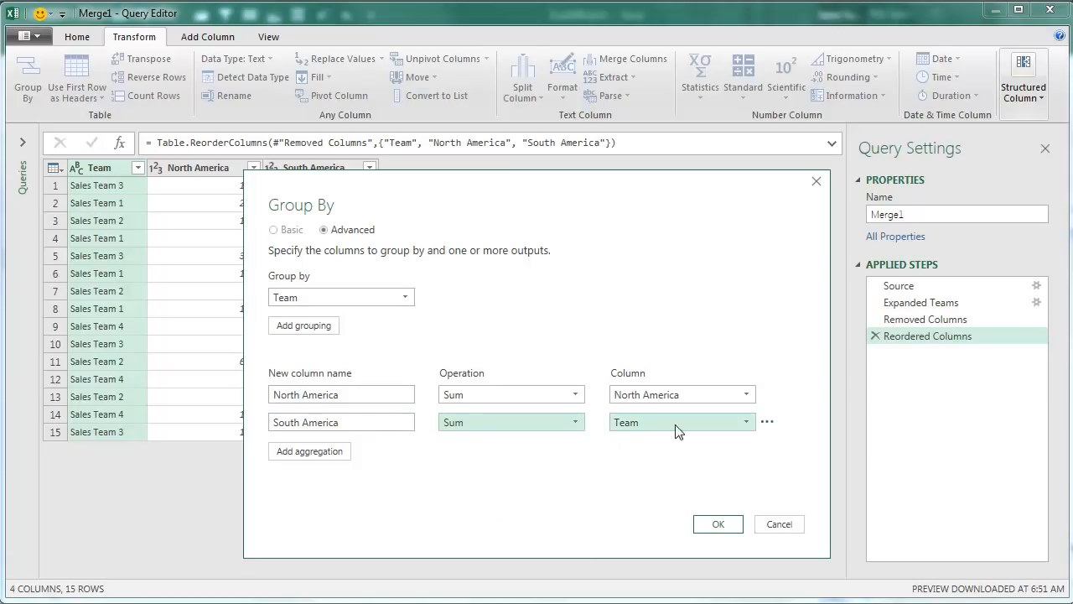
click(675, 426)
click(645, 470)
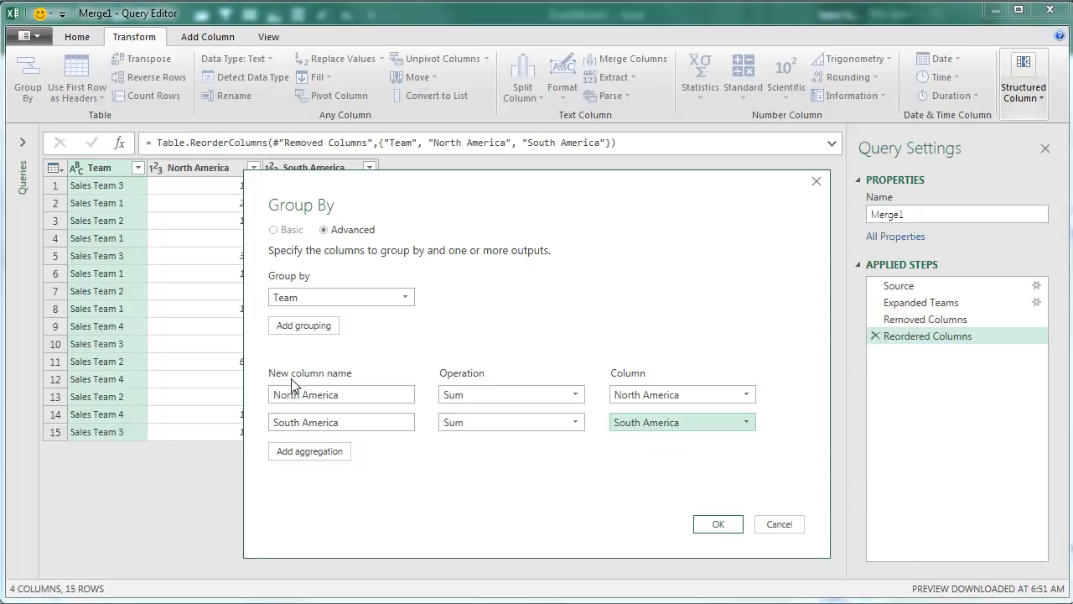
click(711, 524)
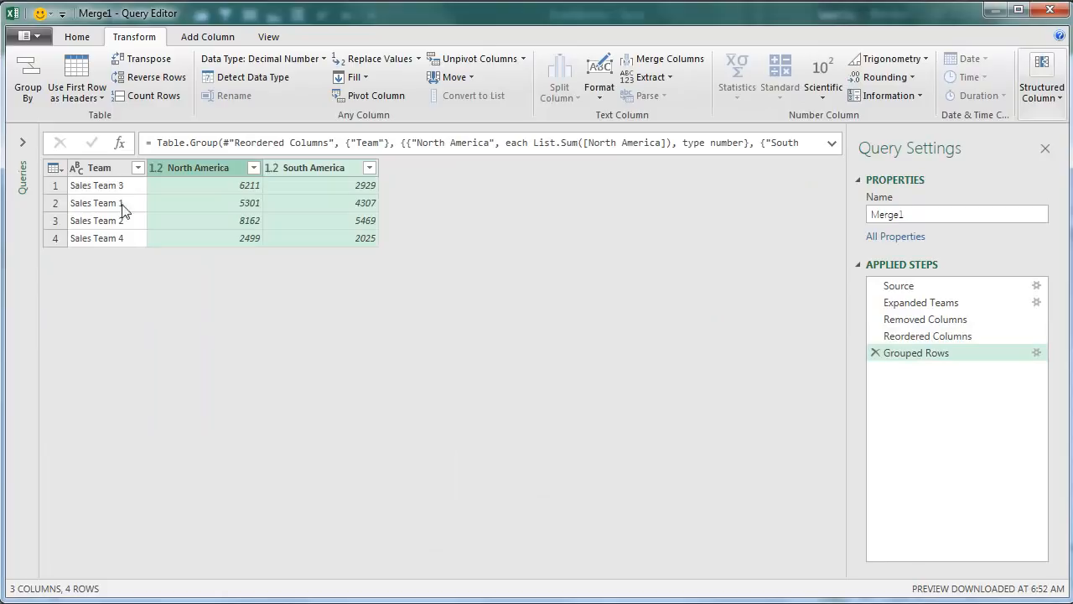
Sort the grouped rows by Team in ascending order and load the merged query to a new worksheet.
click(109, 171)
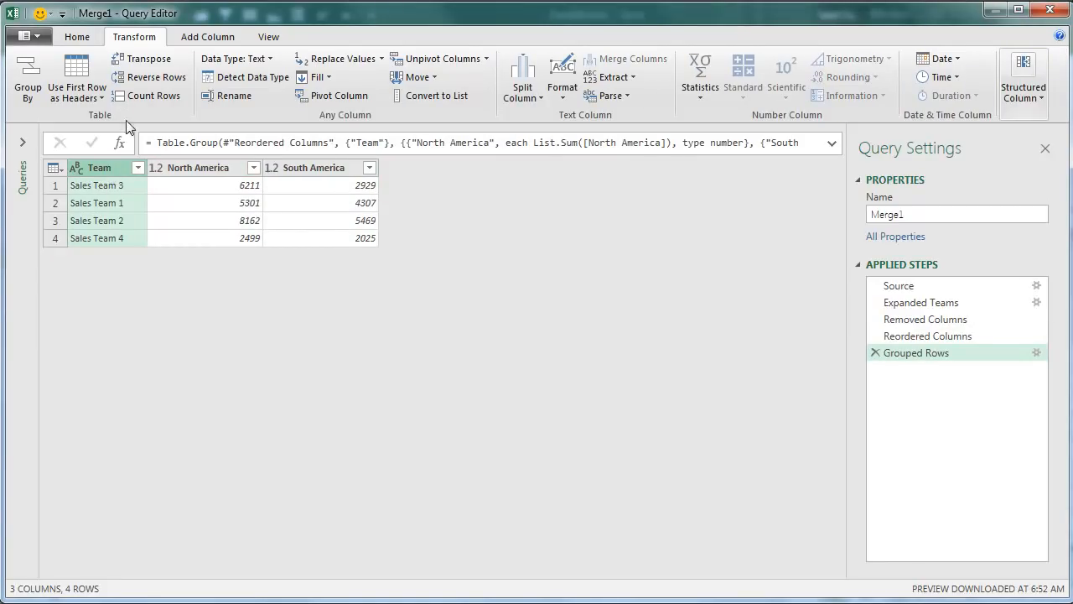
click(79, 38)
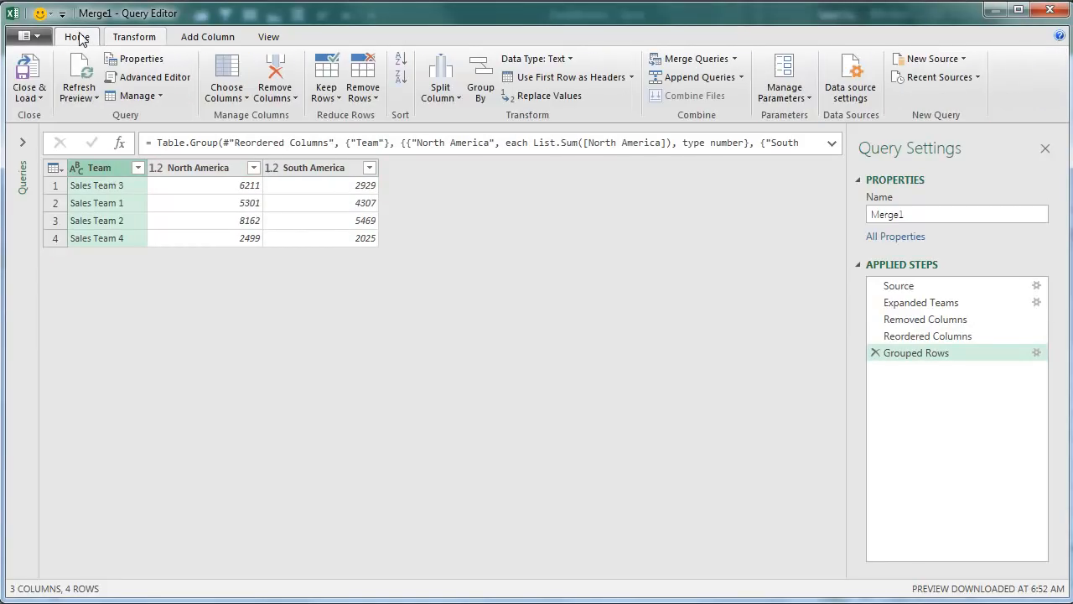
click(401, 59)
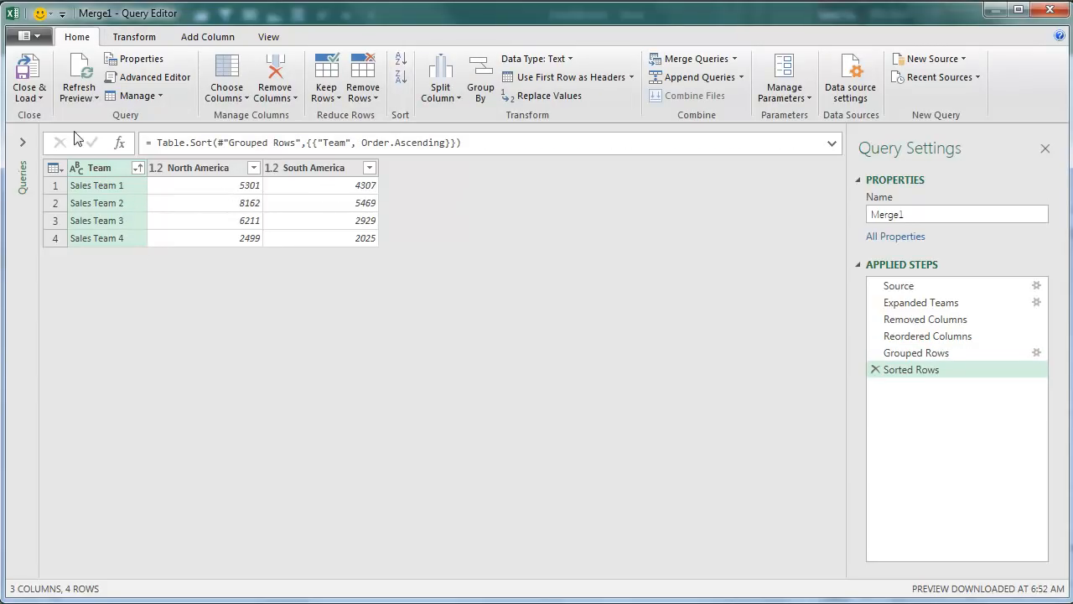
click(34, 74)
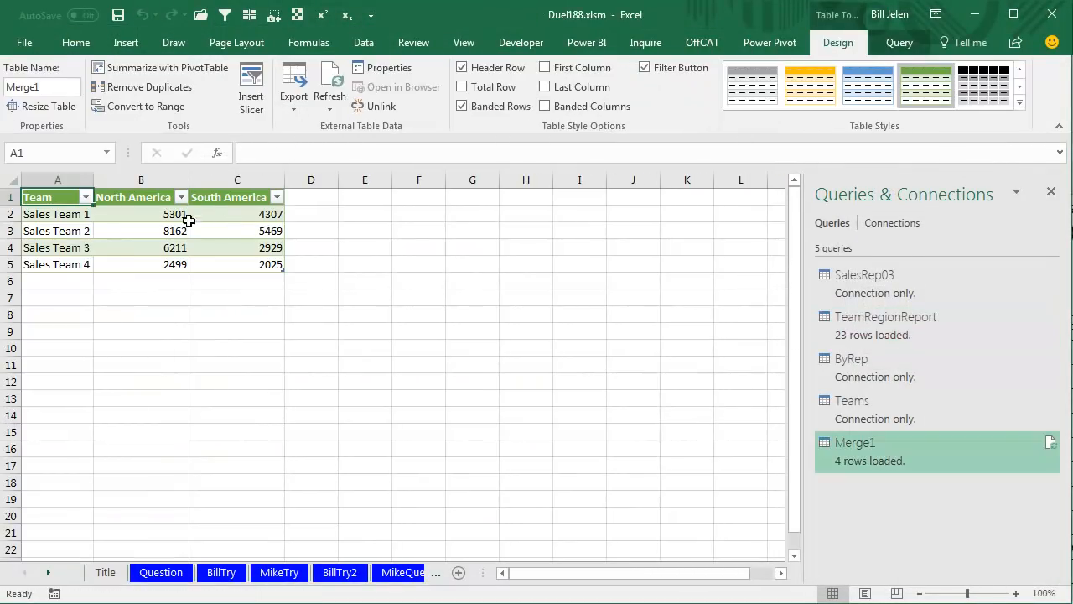
Return to the BillPQ sheet and select cell F6 in the team and sales rep table.
click(48, 578)
click(47, 578)
click(48, 578)
click(48, 578)
click(297, 573)
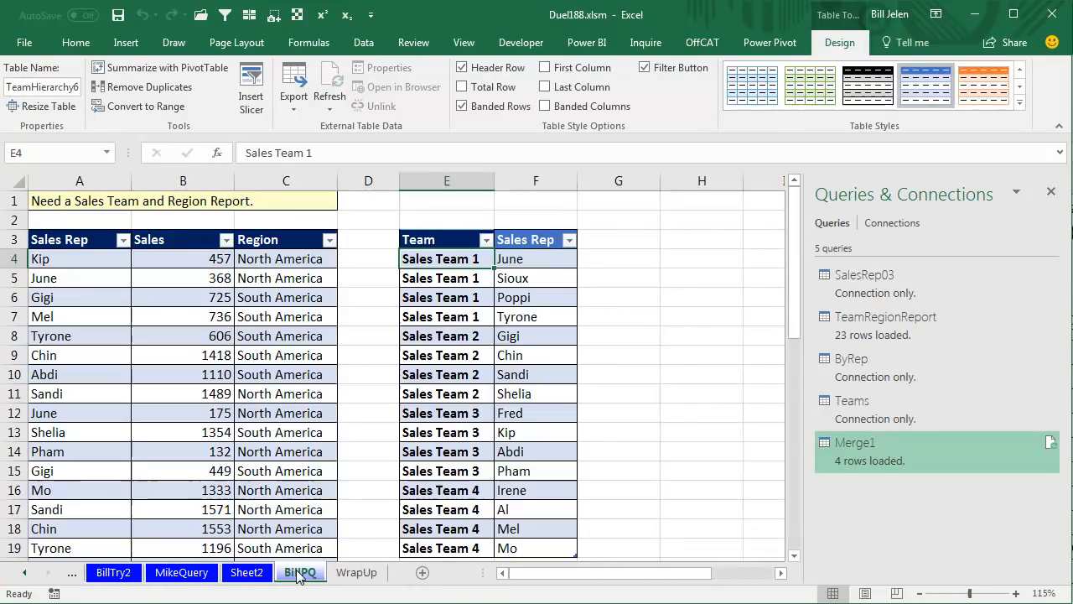
click(531, 297)
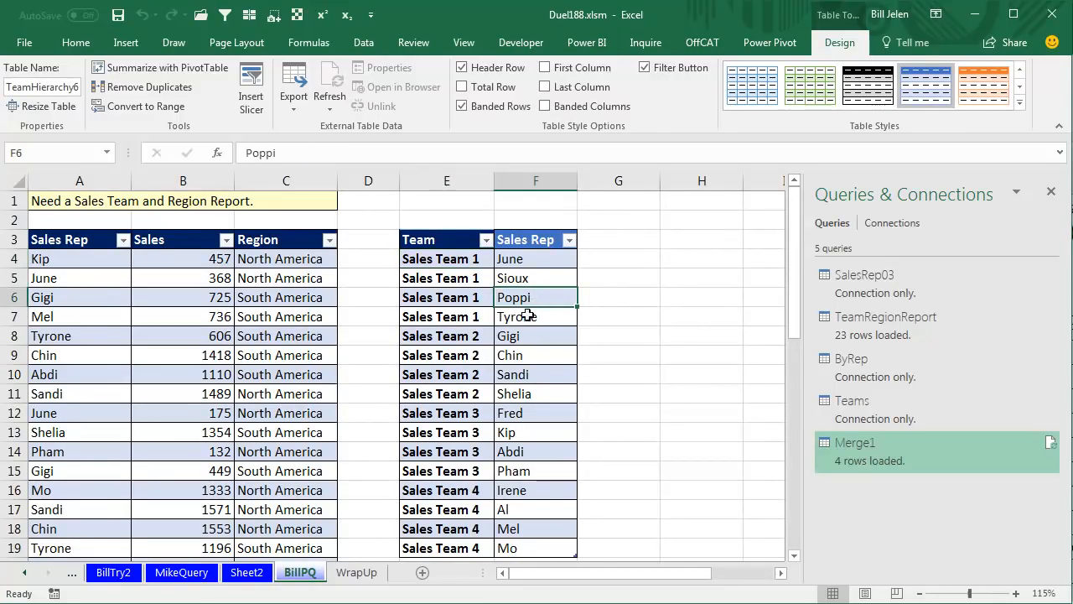
Change the team assignment in cell E6 of the team and sales rep table to Sales Team 2.
key(Left)
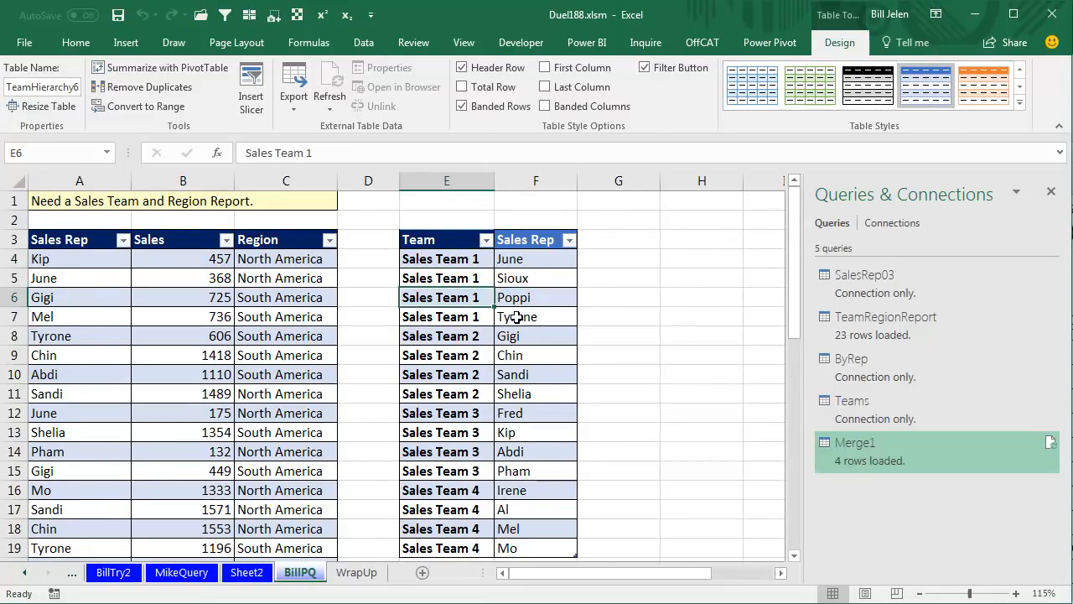
key(F2)
key(BackSpace)
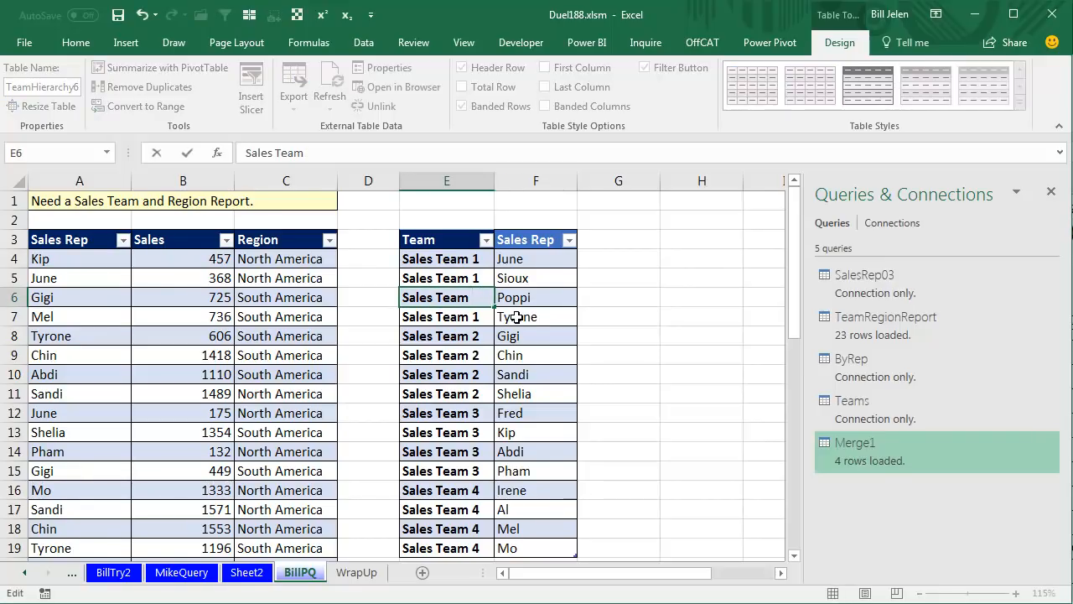
text(2)
key(Return)
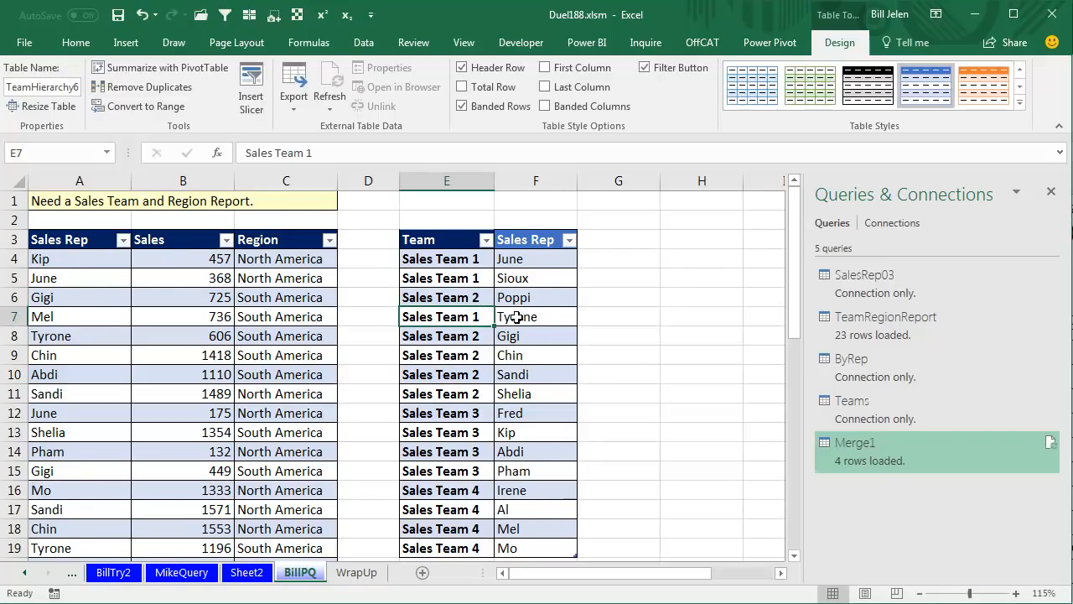
Refresh the Merge1 query from the Sheet2 report and open the WrapUp sheet.
key(ctrl+Page_Up)
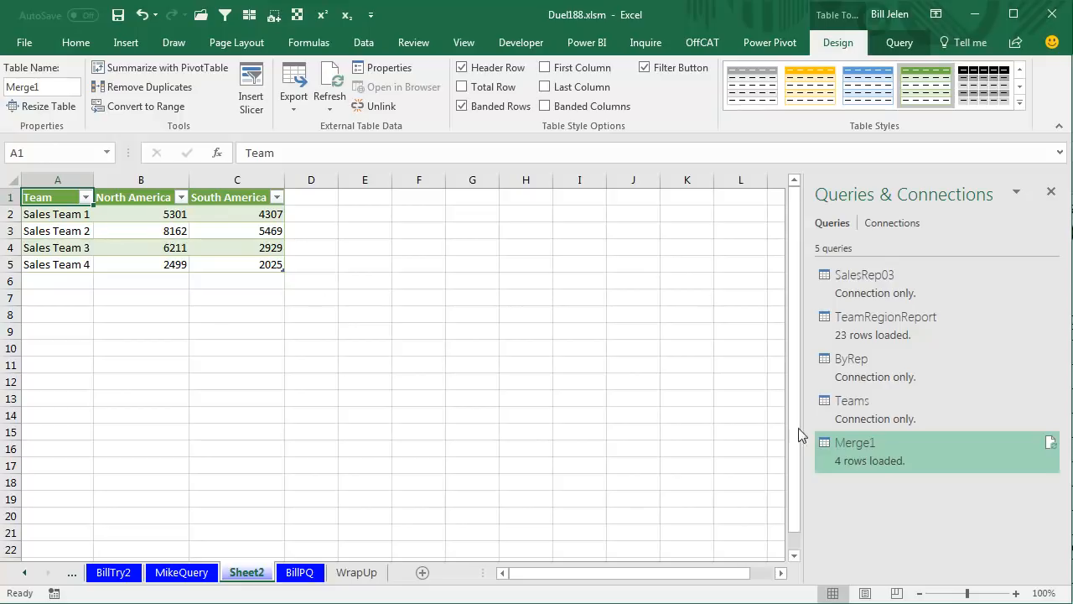
click(1049, 443)
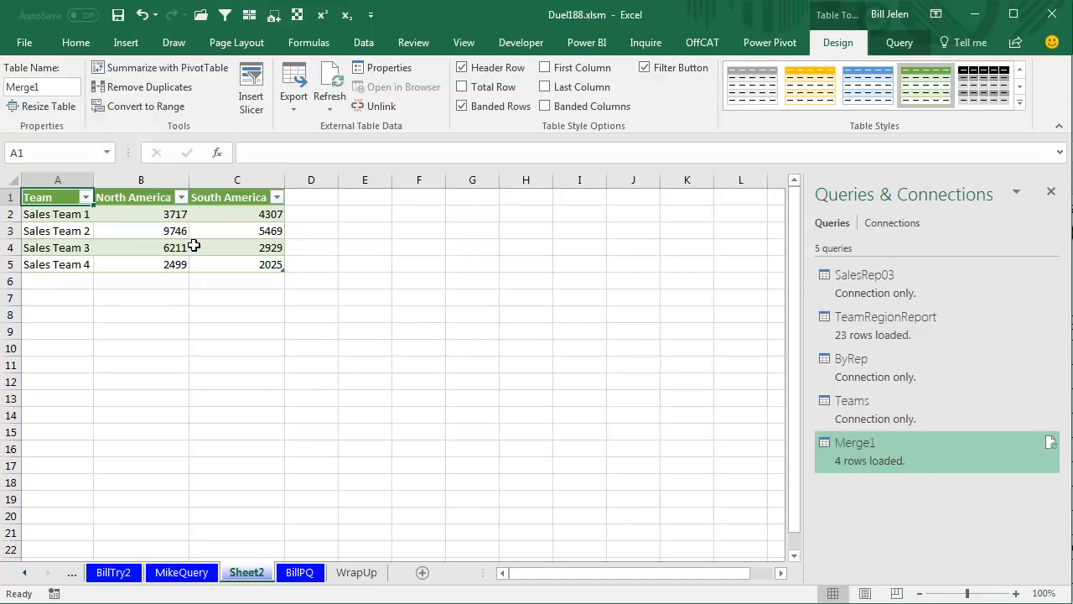
click(367, 572)
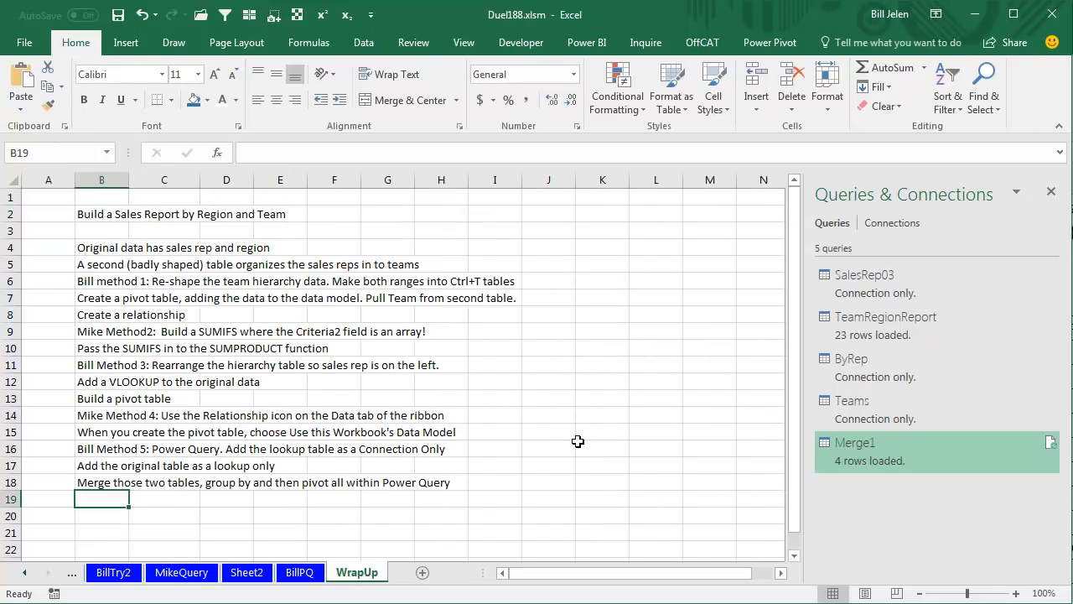